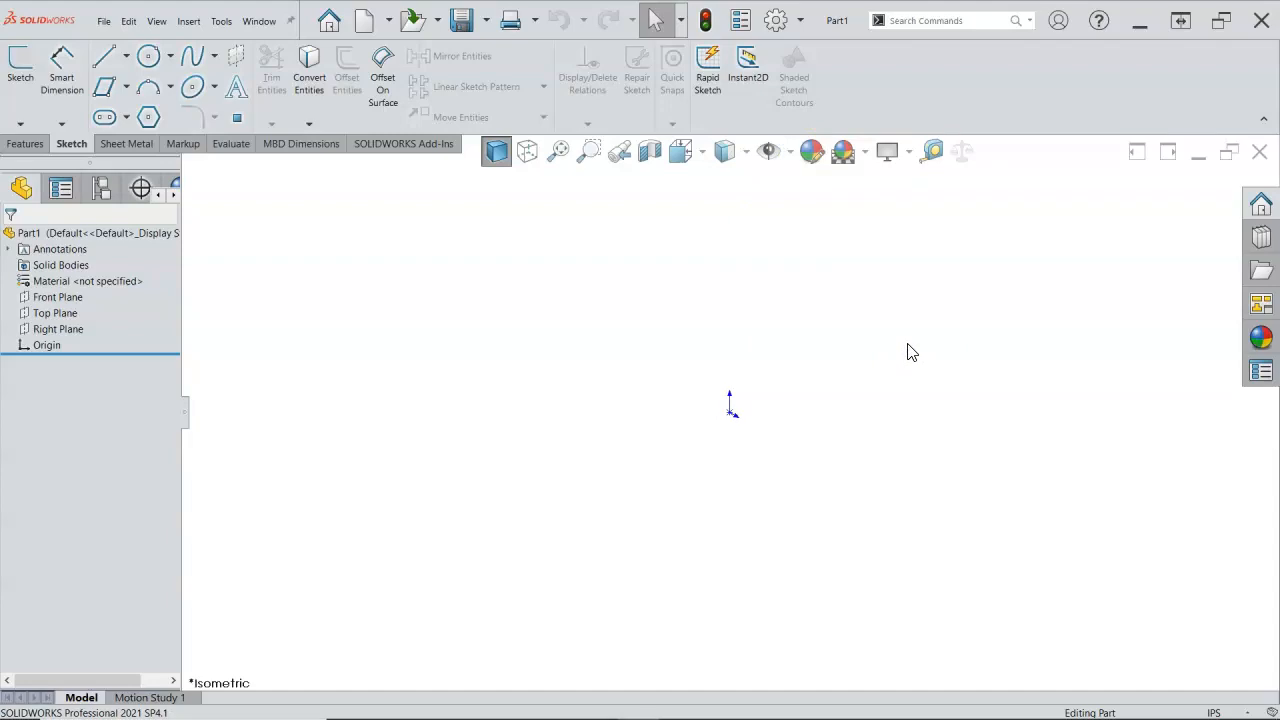
- Set the document's basic length units to three decimal places (.123) in the IPS unit system
{"action": "left_click", "coordinate": [1244, 713]}
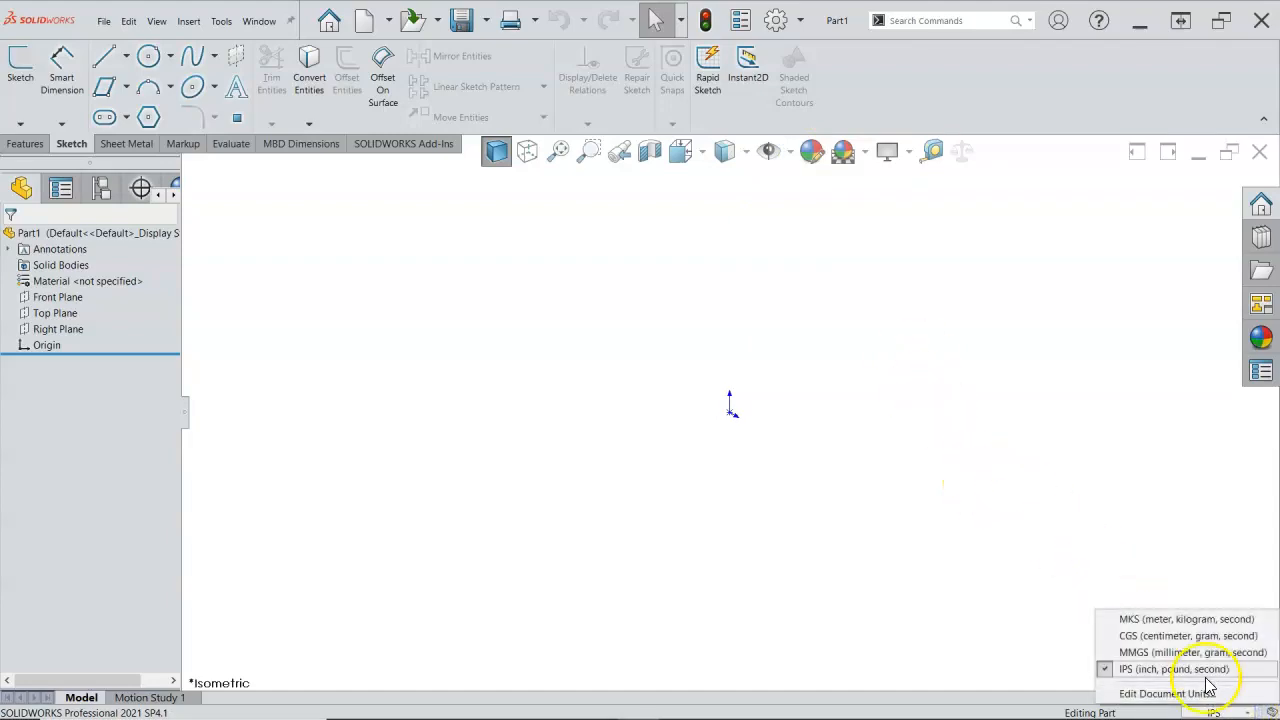
{"action": "left_click", "coordinate": [1178, 693]}
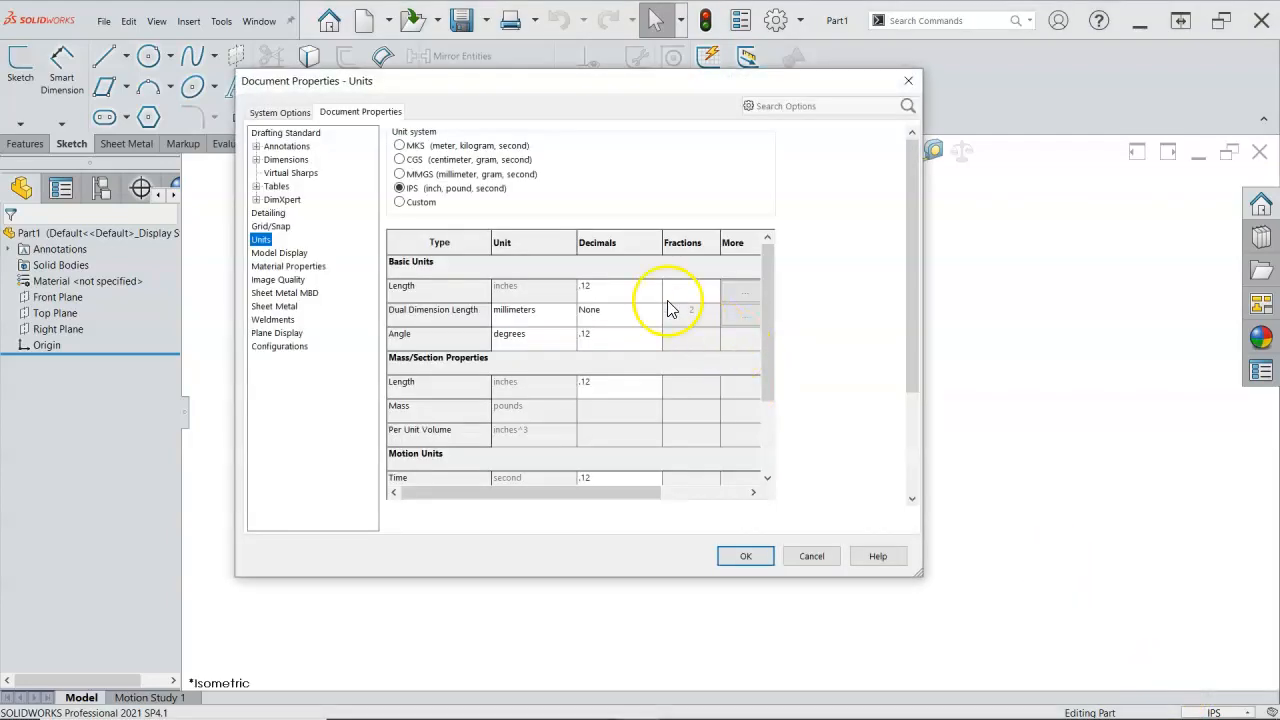
{"action": "left_click", "coordinate": [640, 286]}
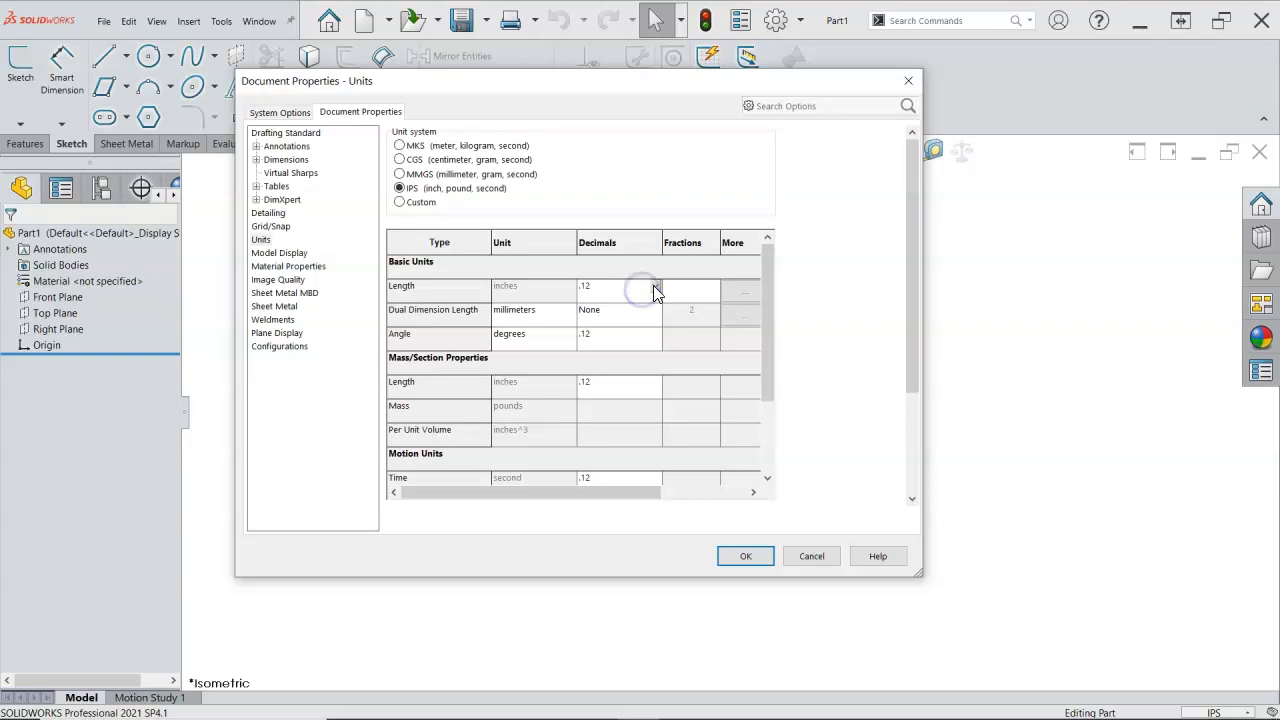
{"action": "left_click", "coordinate": [655, 287]}
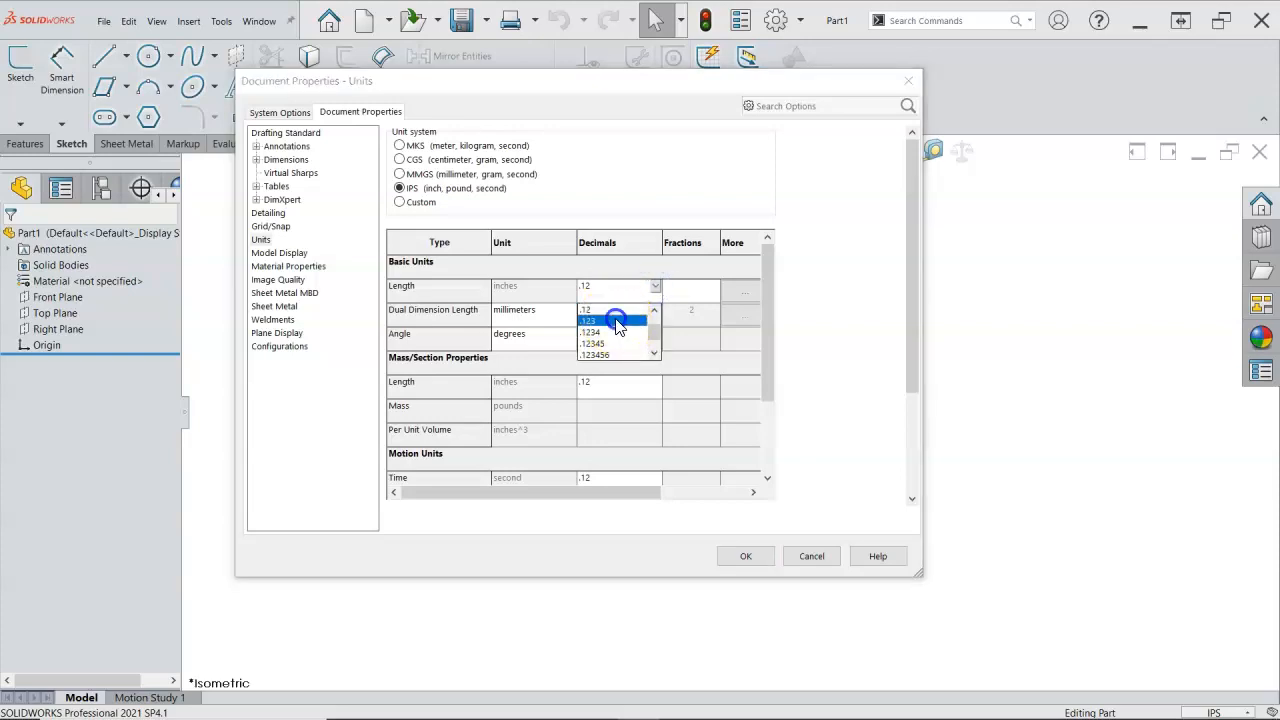
{"action": "left_click", "coordinate": [615, 319]}
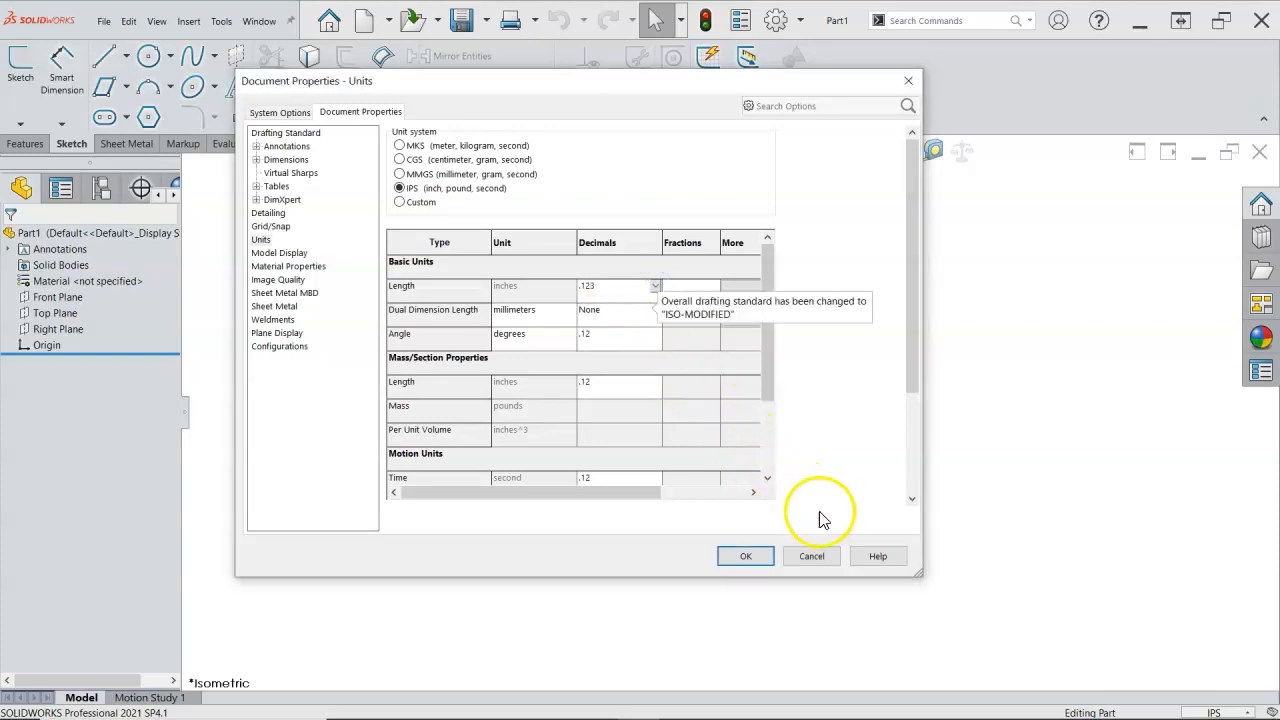
{"action": "left_click", "coordinate": [748, 557]}
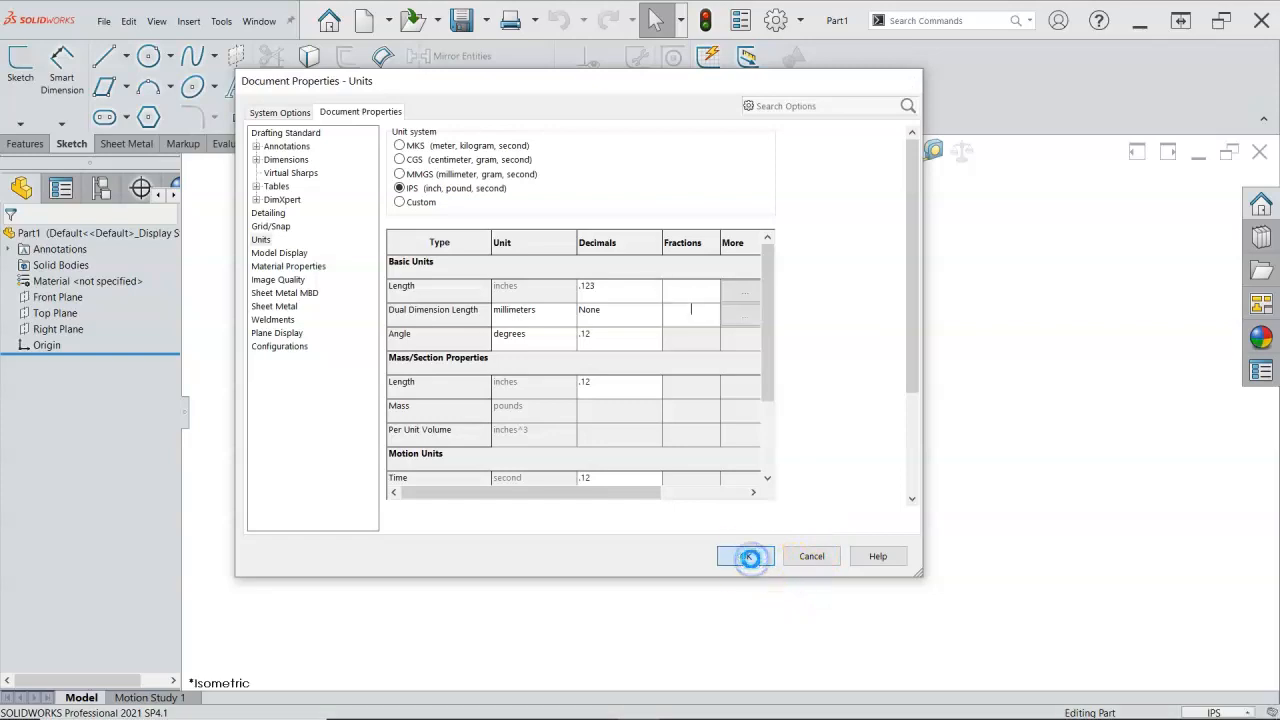
- Review the document's unit settings, covering the basic, mass/section property and motion units and their decimals
{"action": "left_click", "coordinate": [1198, 711]}
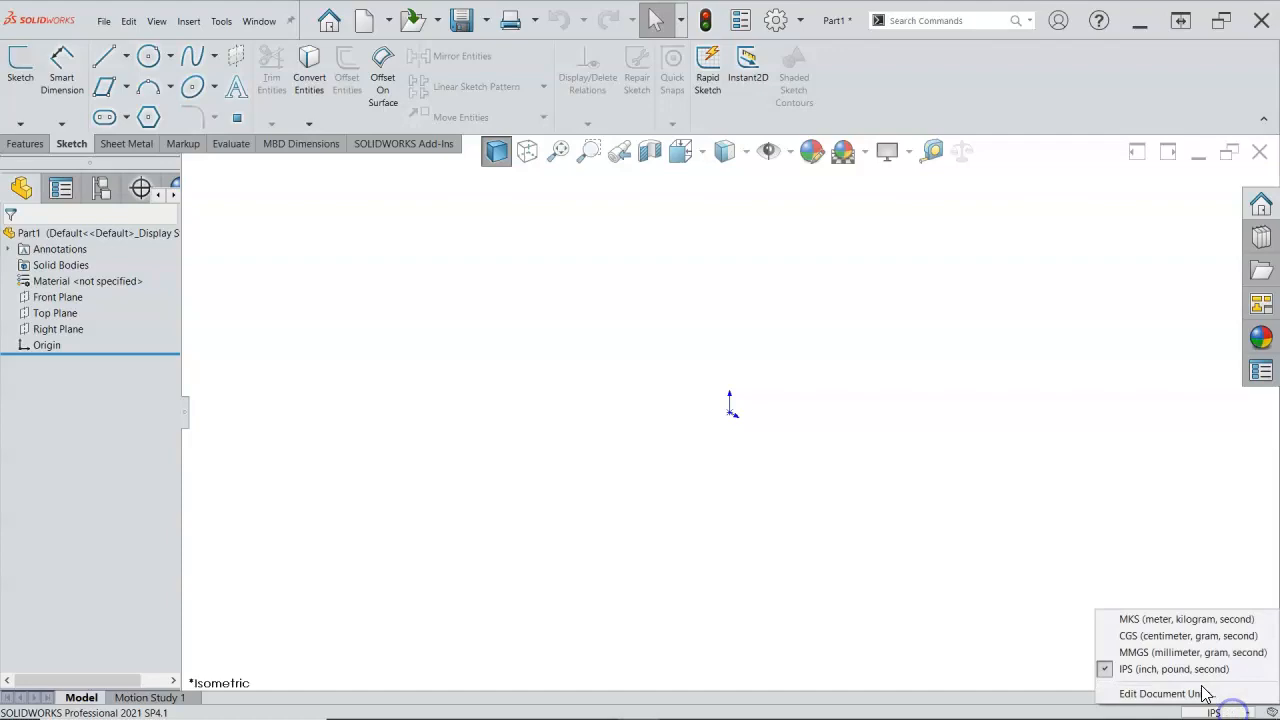
{"action": "left_click", "coordinate": [1193, 691]}
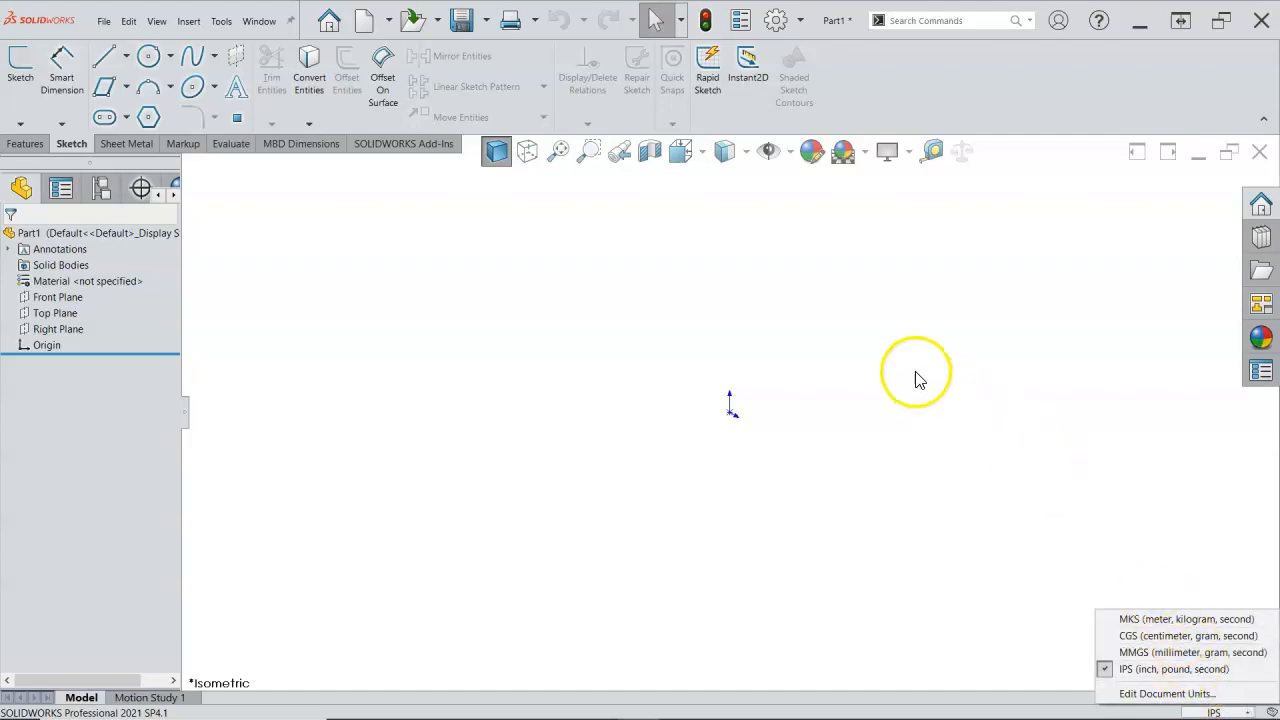
{"action": "left_click", "coordinate": [776, 20]}
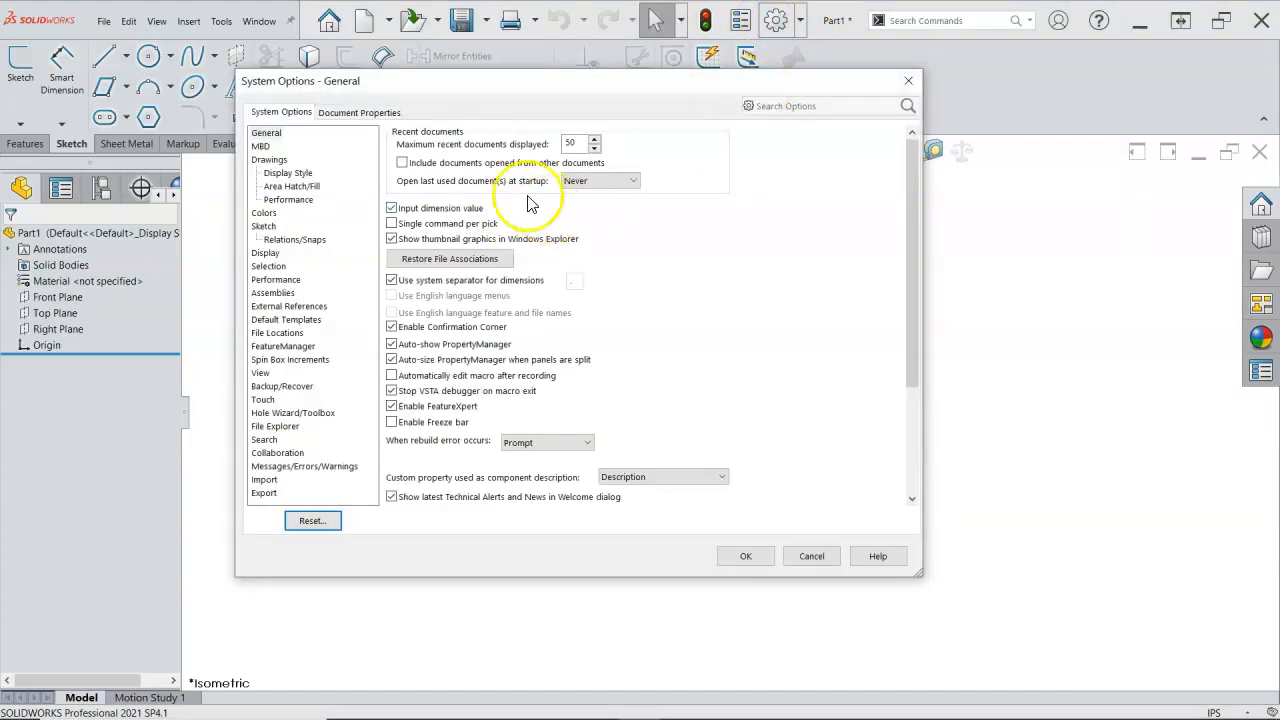
{"action": "left_click", "coordinate": [359, 112]}
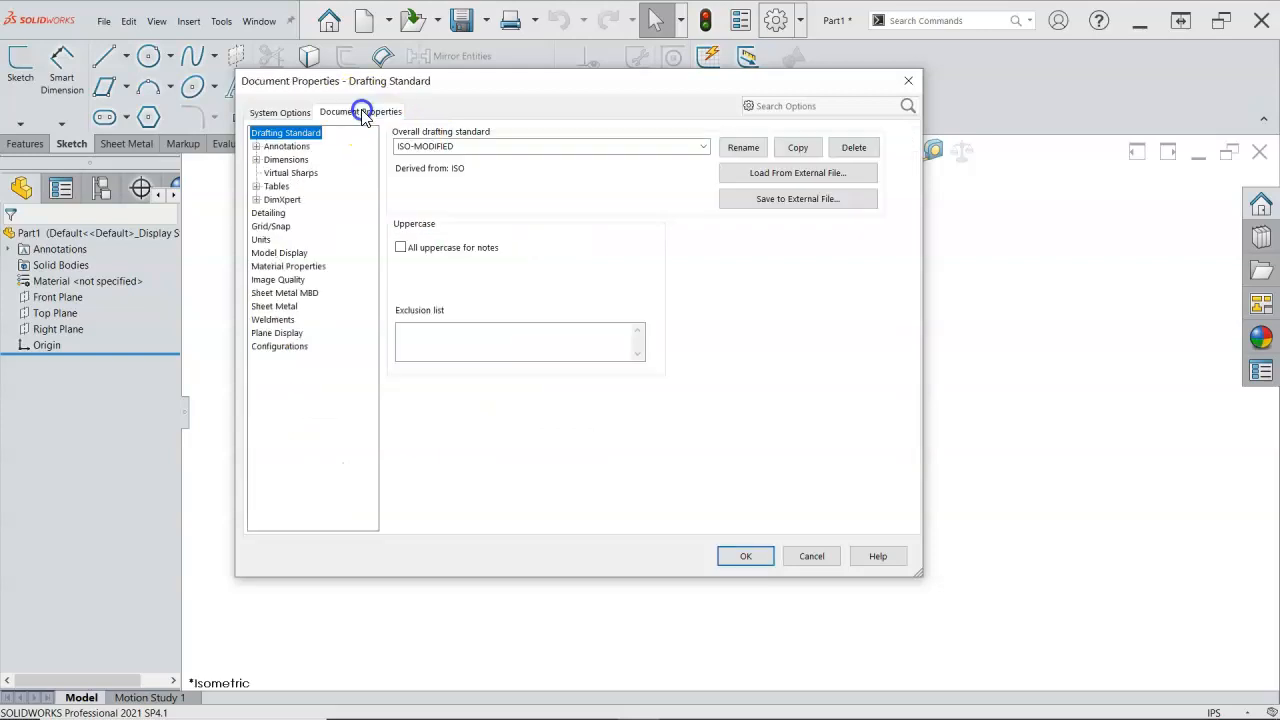
{"action": "left_click", "coordinate": [264, 240]}
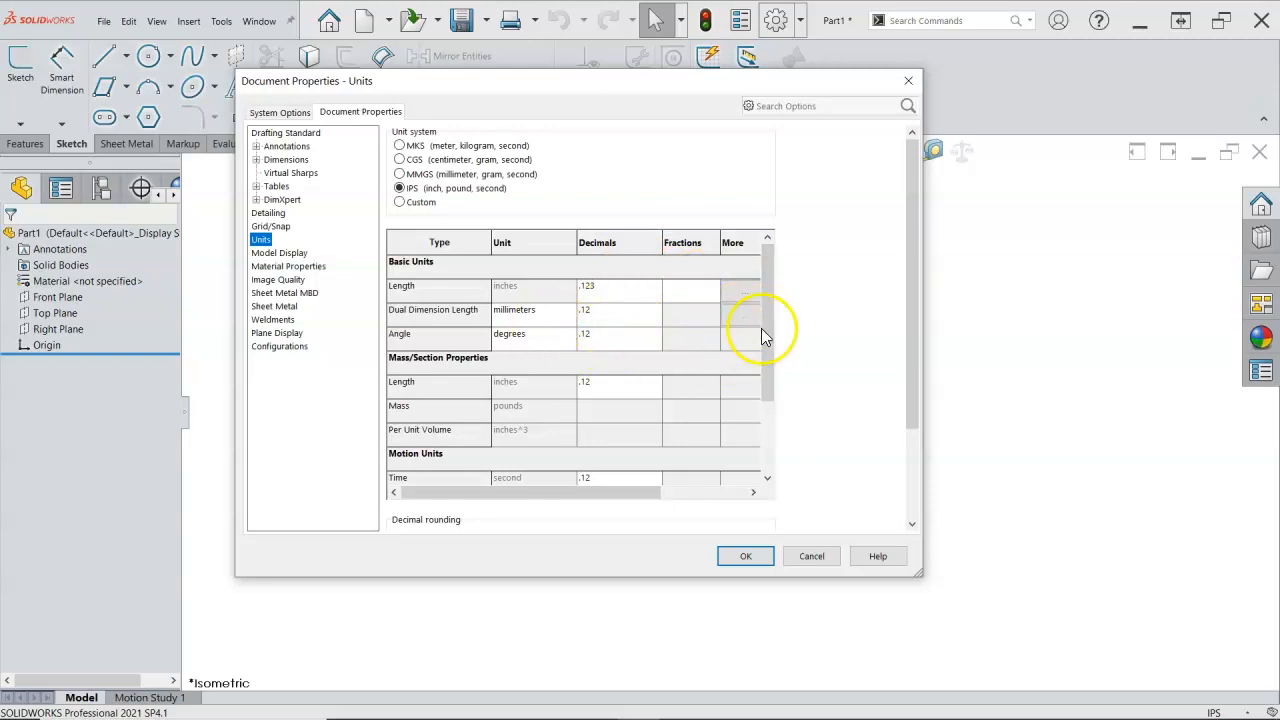
{"action": "left_click_drag", "start_coordinate": [768, 330], "coordinate": [768, 368]}
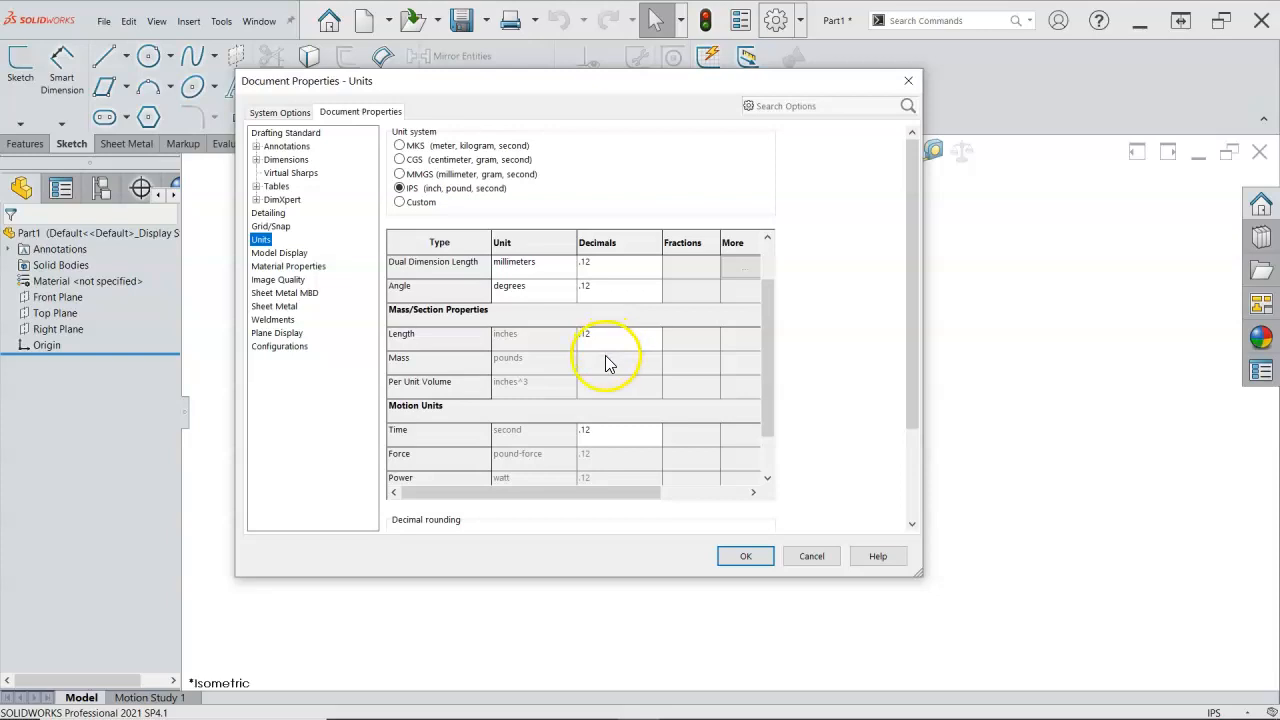
{"action": "left_click_drag", "start_coordinate": [770, 374], "coordinate": [766, 415]}
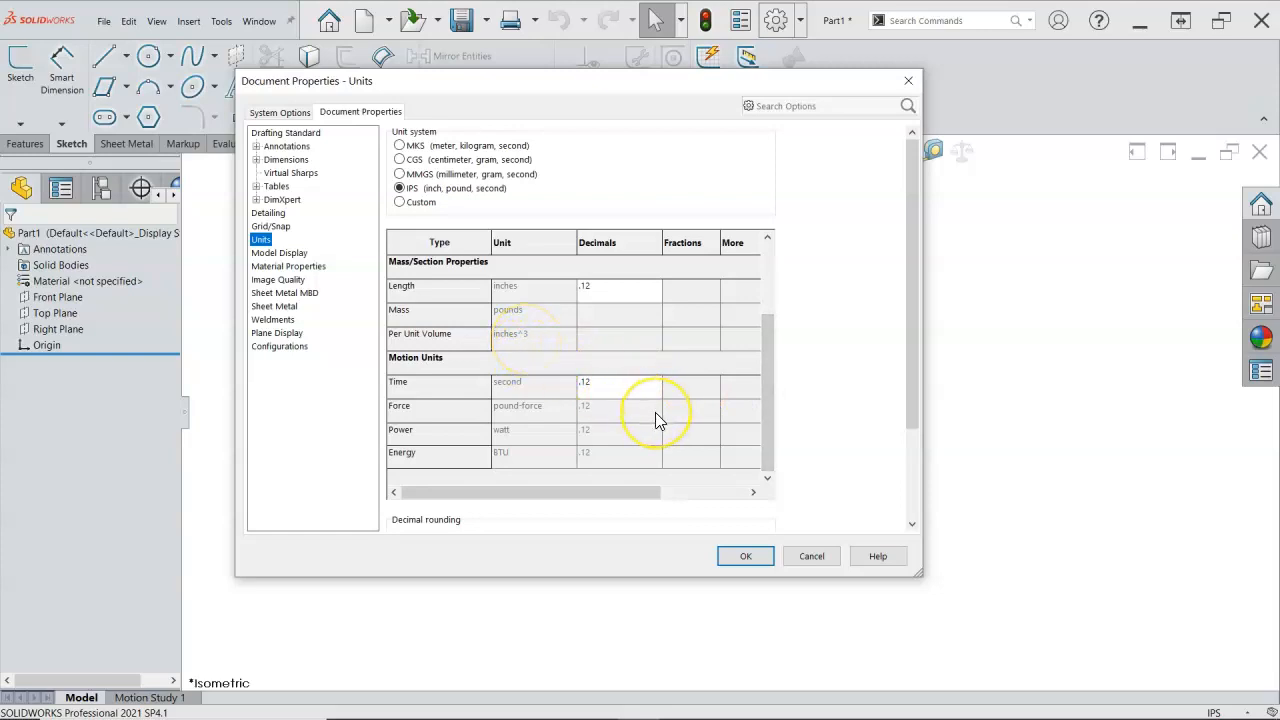
{"action": "left_click", "coordinate": [758, 563]}
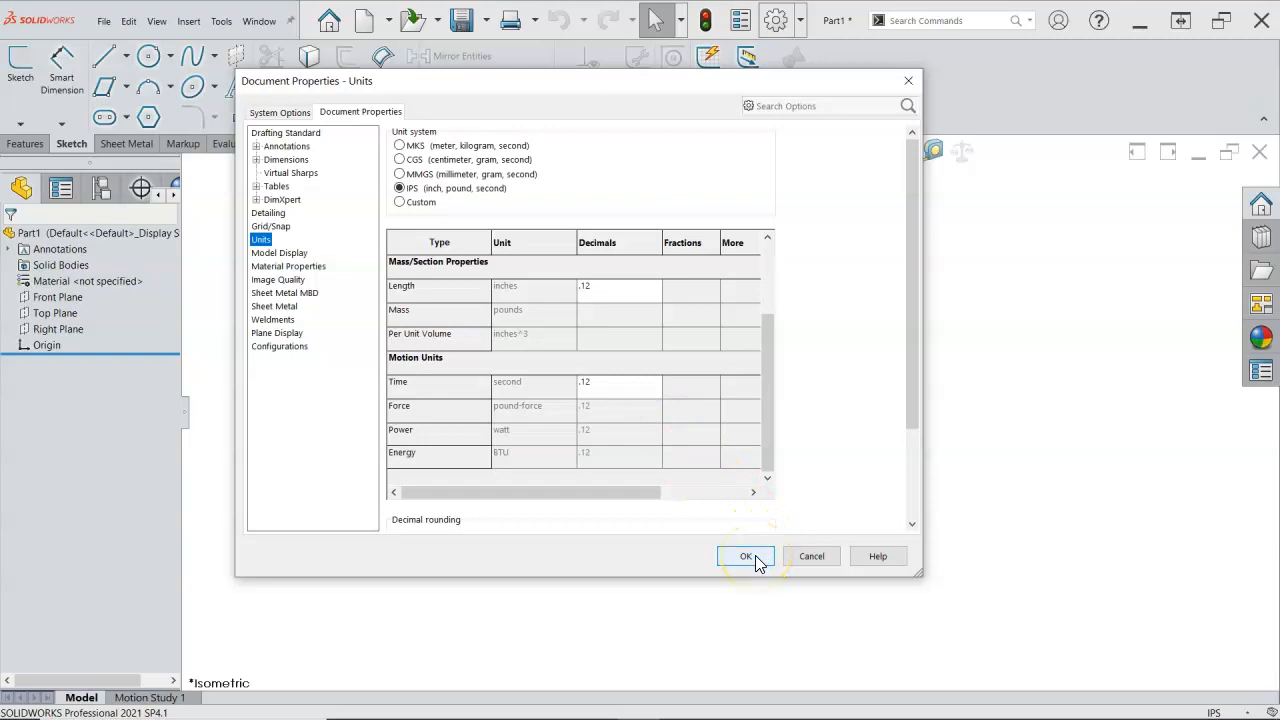
- Turn off marking all part/assembly dimensions for import into drawings by default in the system's drawing options
{"action": "left_click", "coordinate": [290, 115]}
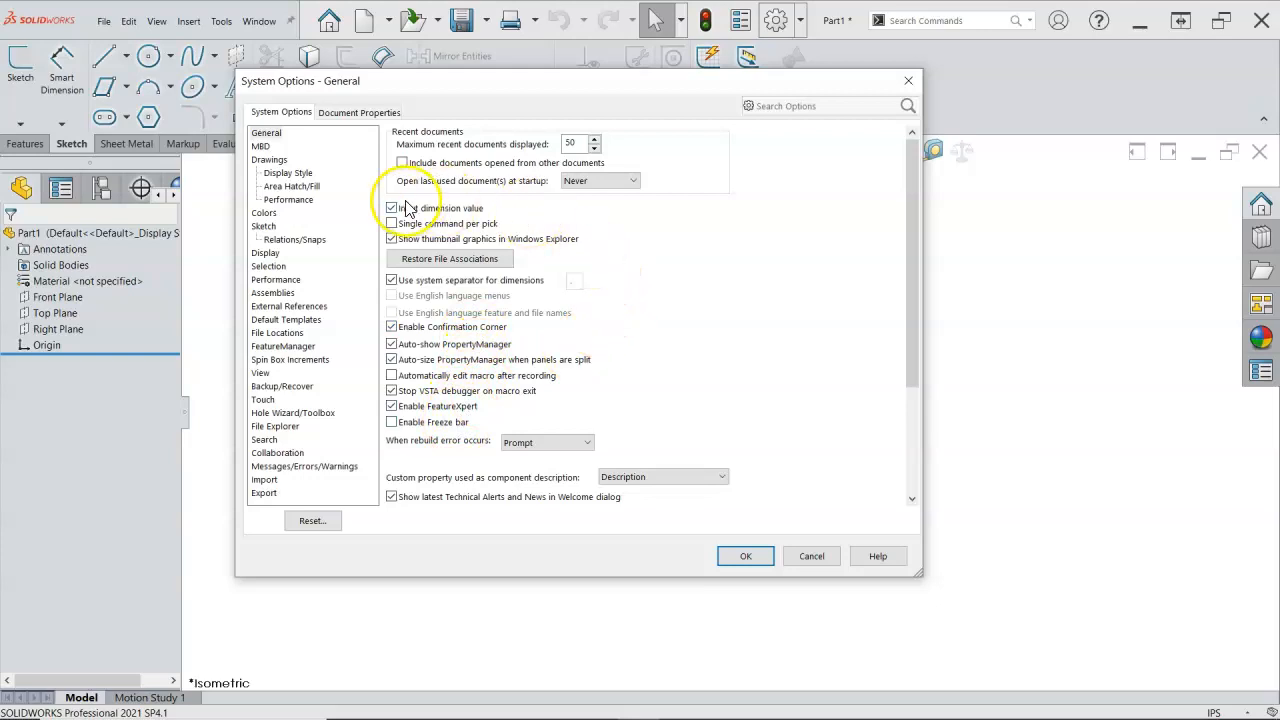
{"action": "left_click", "coordinate": [262, 160]}
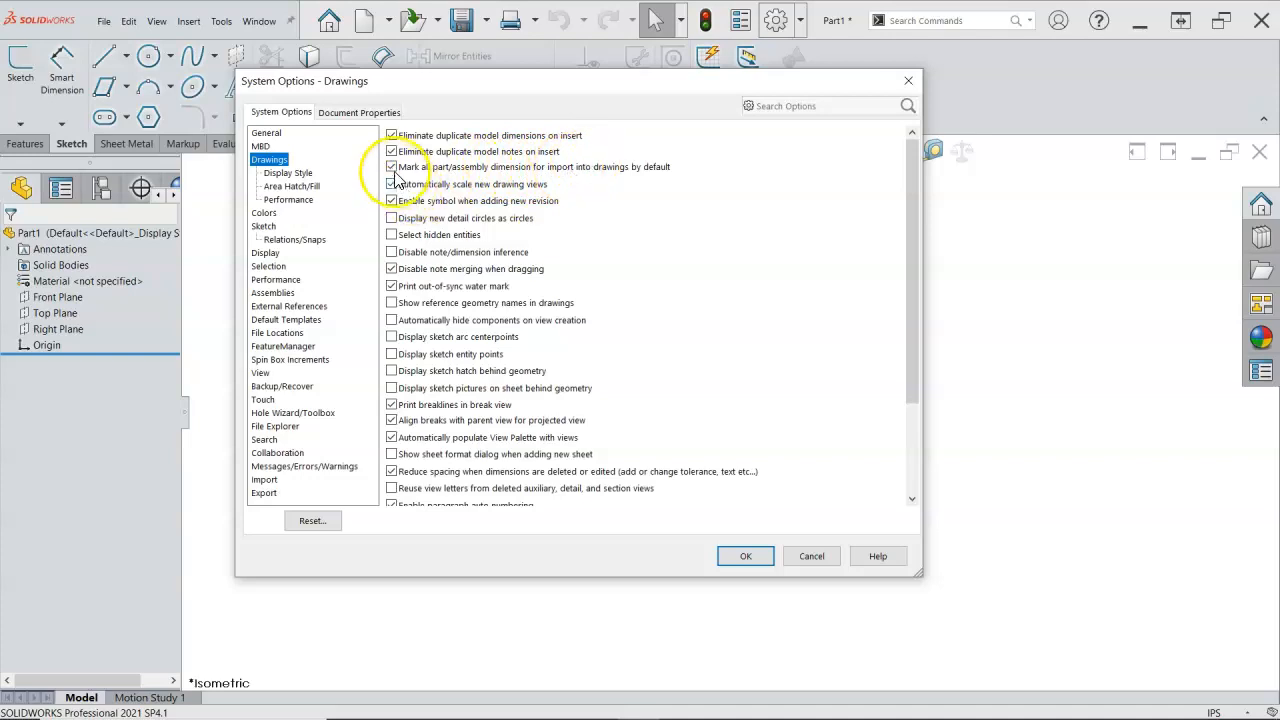
{"action": "left_click", "coordinate": [391, 167]}
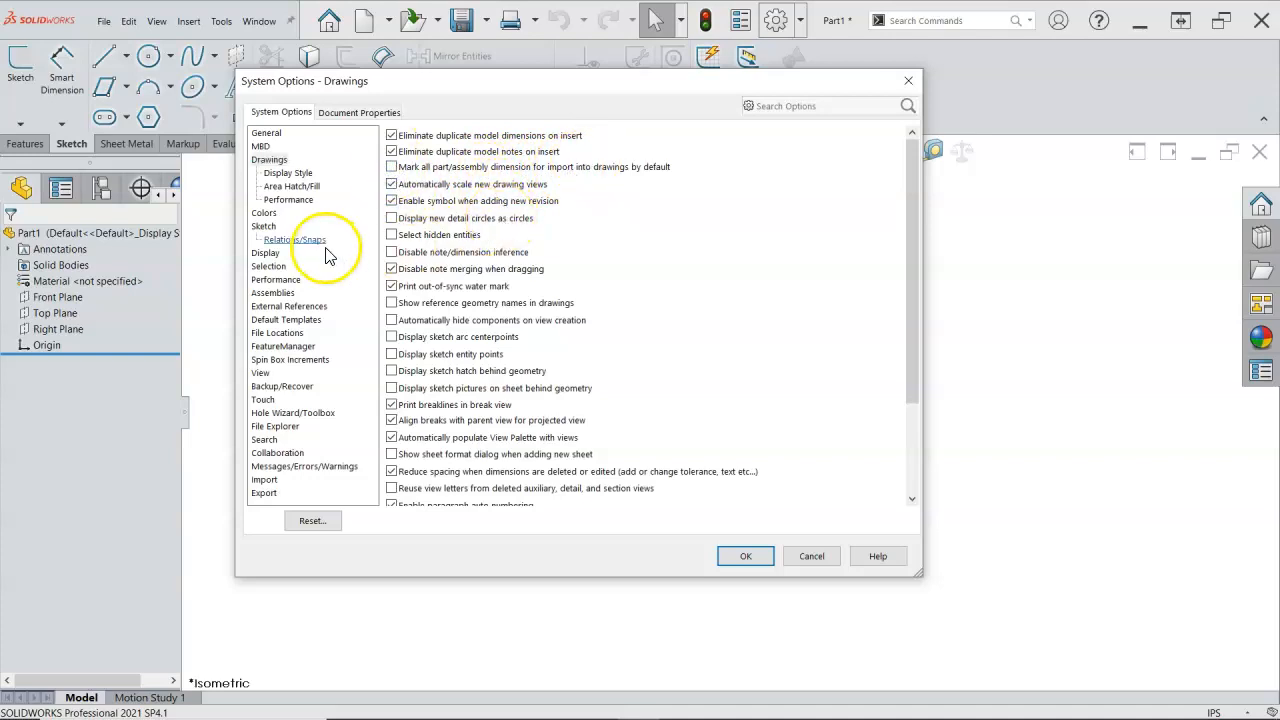
- Review the system options for colors, sketch, relations/snaps, display, selection, performance, assemblies, external references and default templates
{"action": "left_click", "coordinate": [266, 215]}
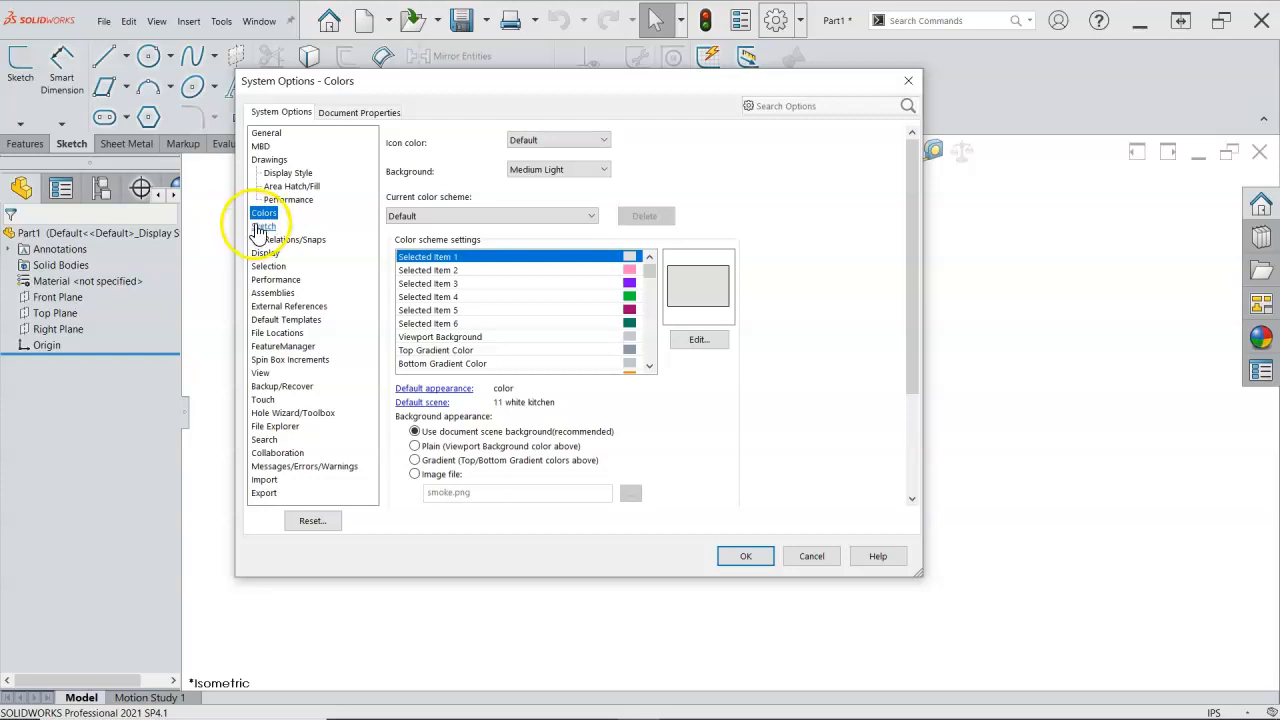
{"action": "left_click", "coordinate": [262, 227]}
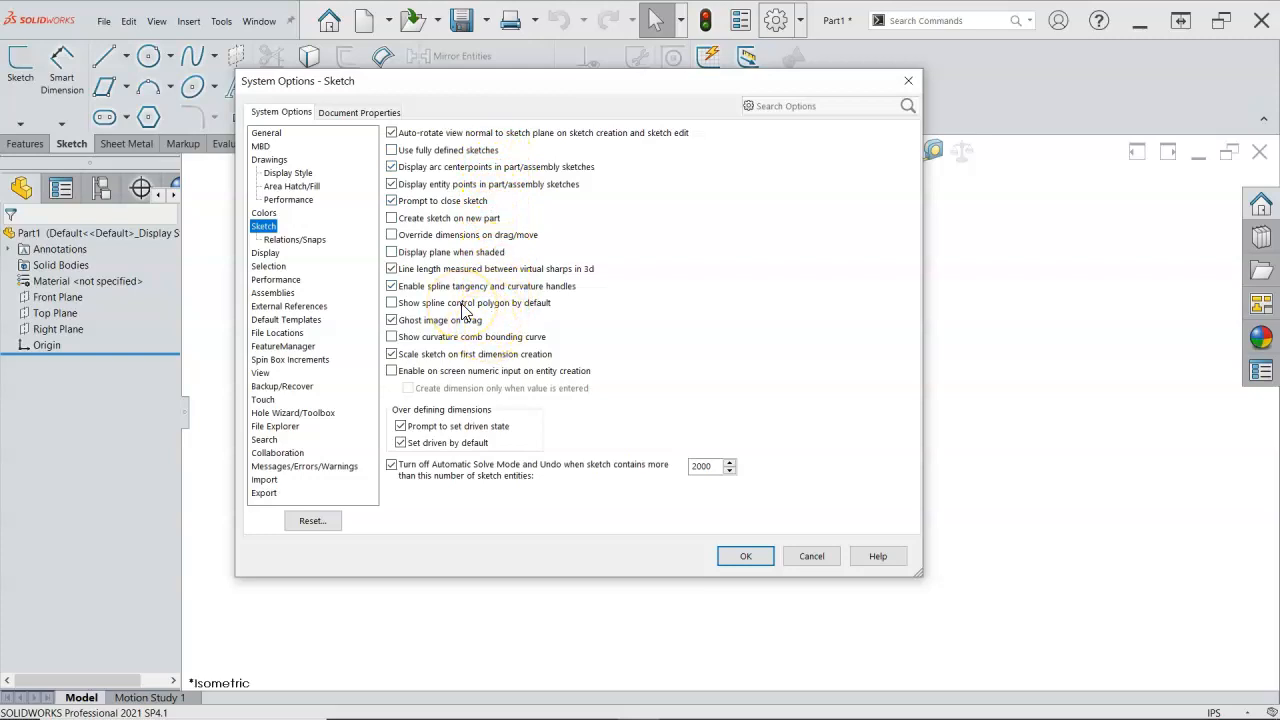
{"action": "left_click", "coordinate": [288, 240]}
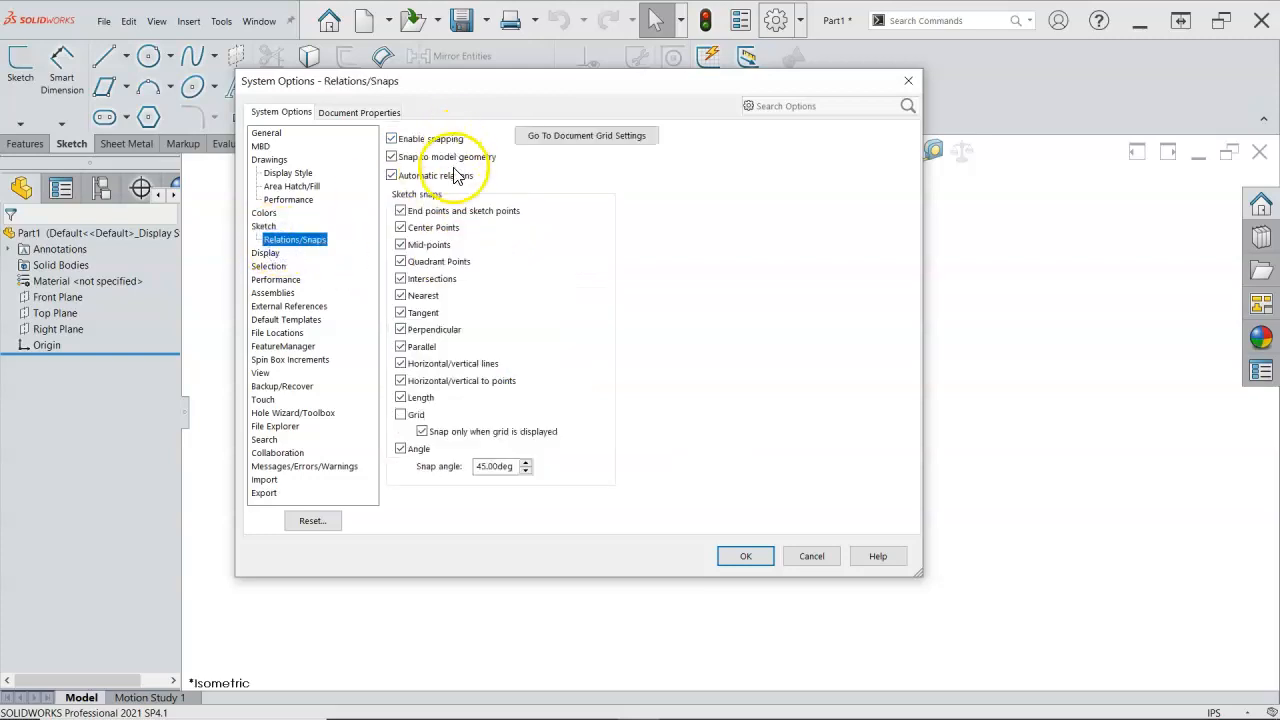
{"action": "left_click", "coordinate": [268, 253]}
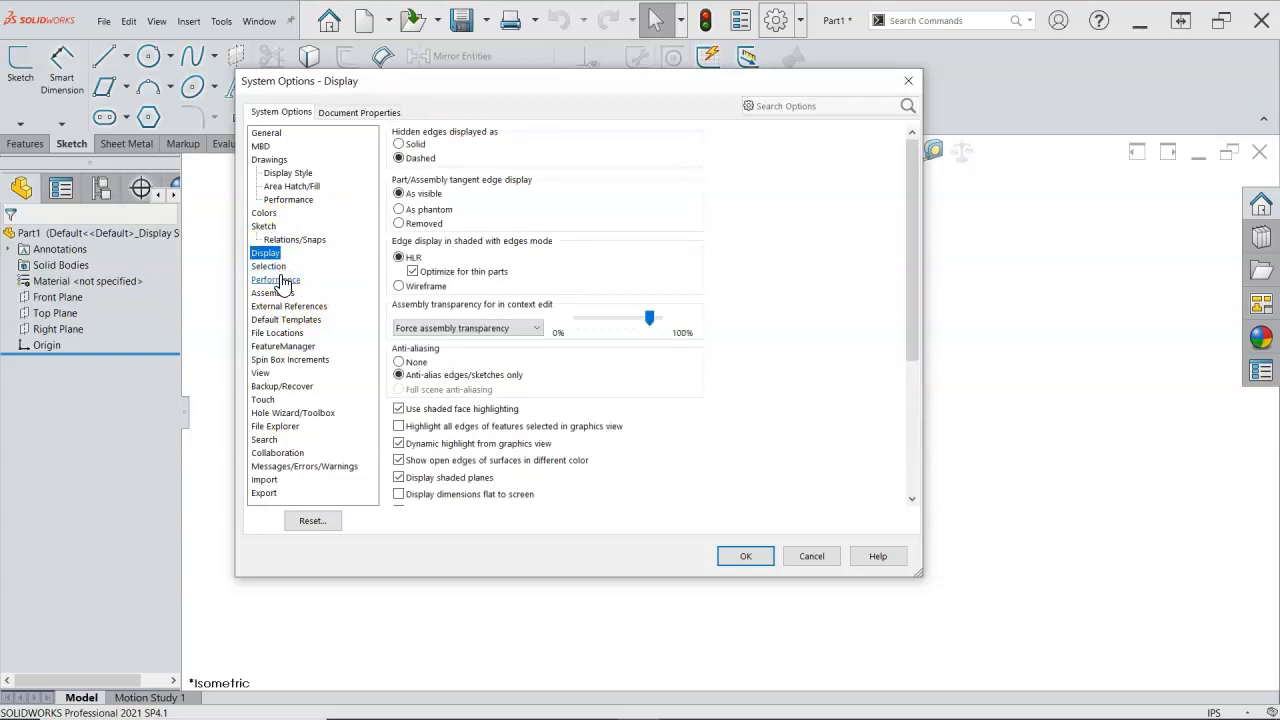
{"action": "left_click", "coordinate": [270, 266]}
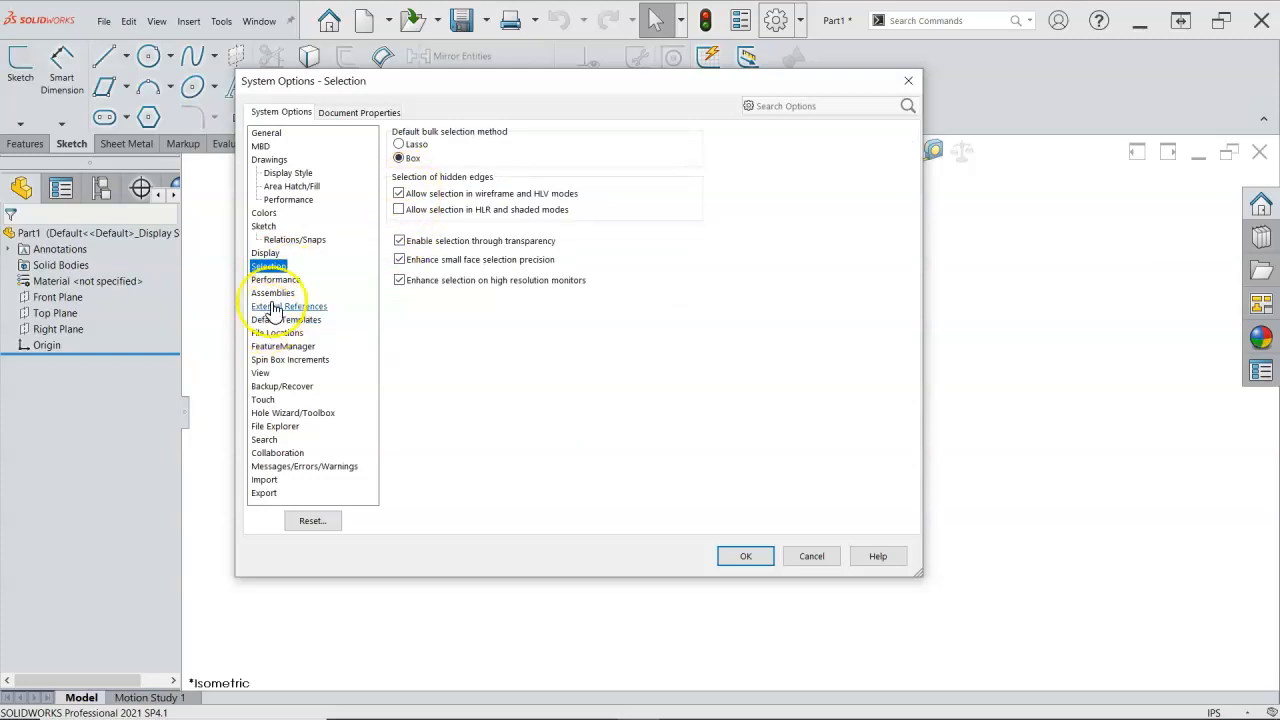
{"action": "left_click", "coordinate": [275, 280]}
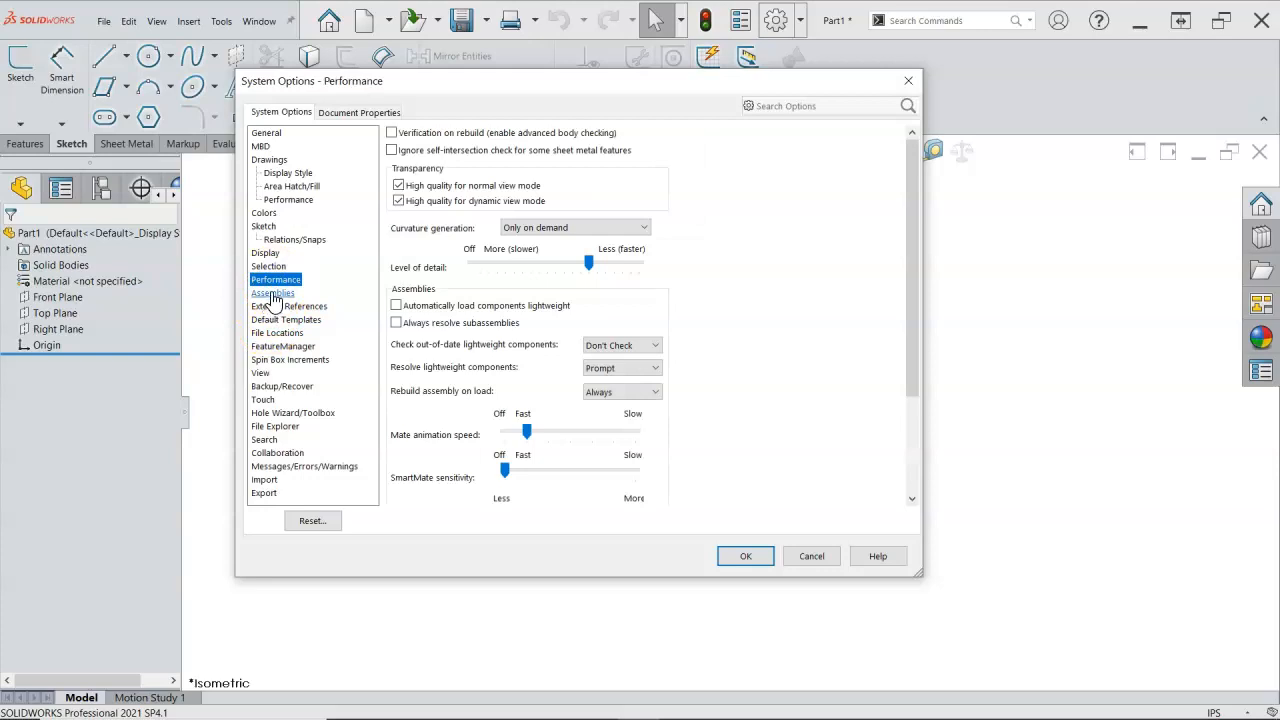
{"action": "left_click", "coordinate": [272, 294]}
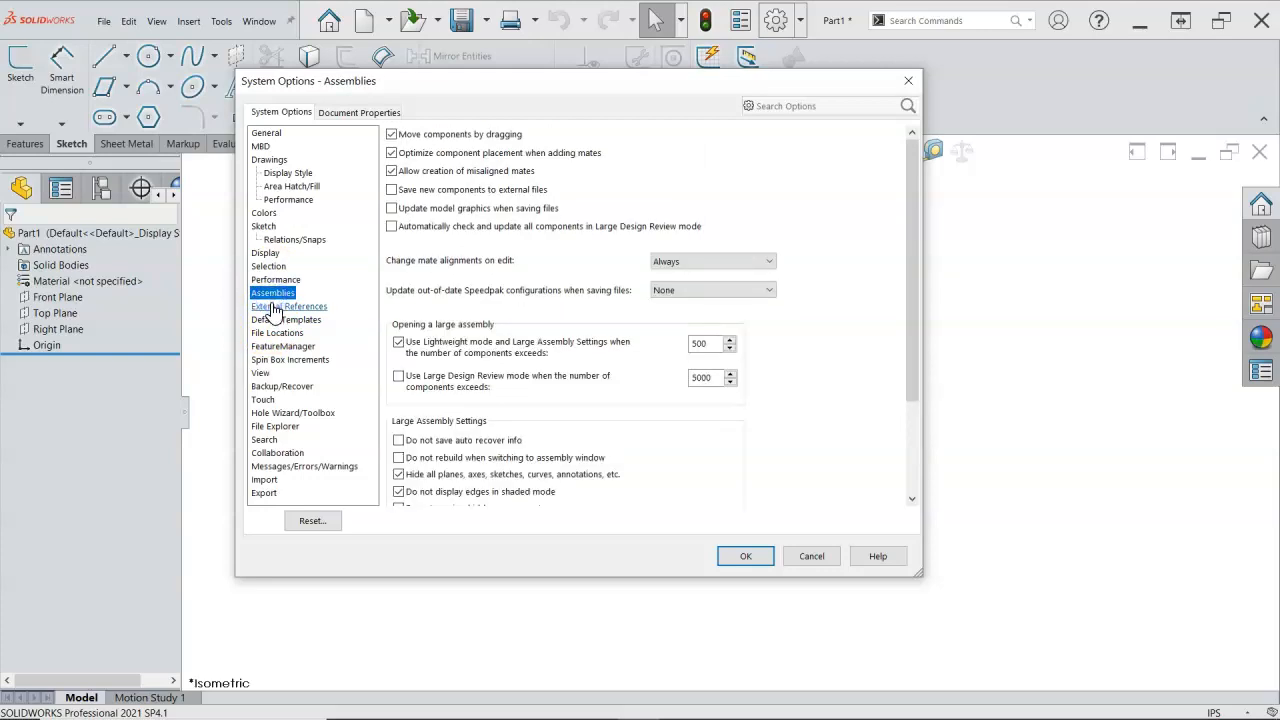
{"action": "left_click", "coordinate": [275, 307]}
{"action": "left_click", "coordinate": [285, 319]}
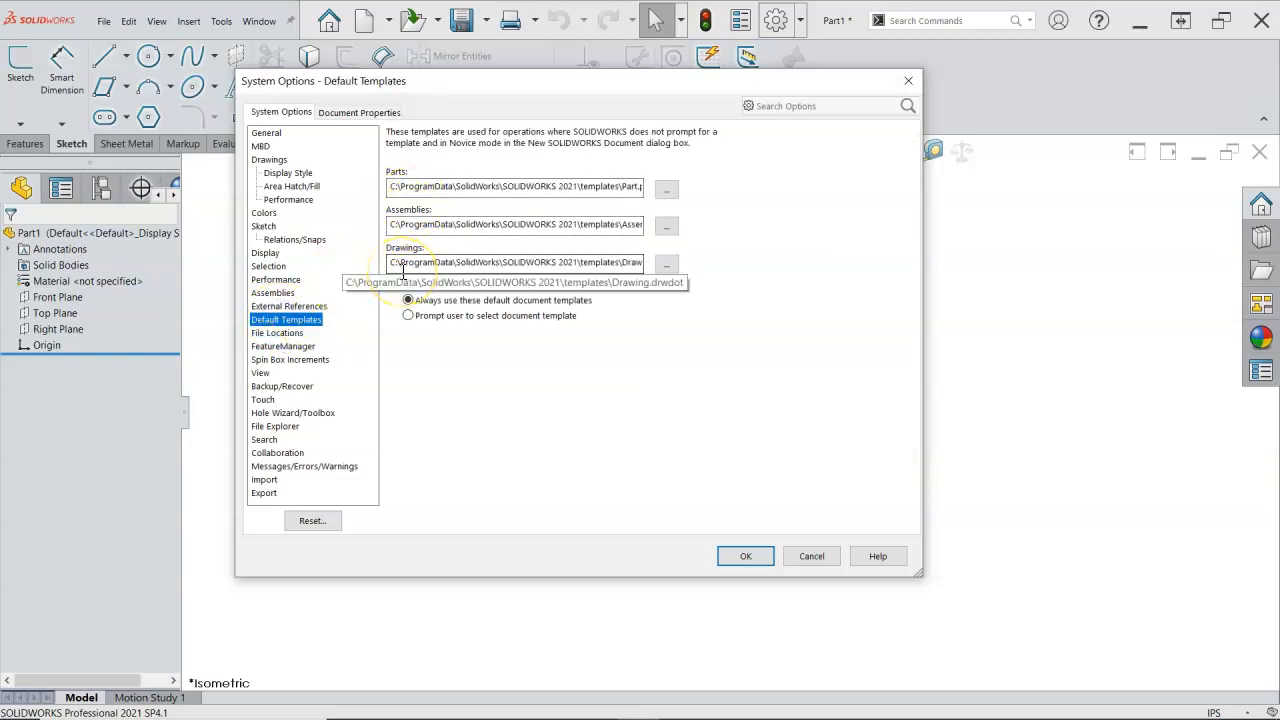
- Review the system options for file locations, FeatureManager, spin box increments, view, backup/recover and touch
{"action": "left_click", "coordinate": [277, 333]}
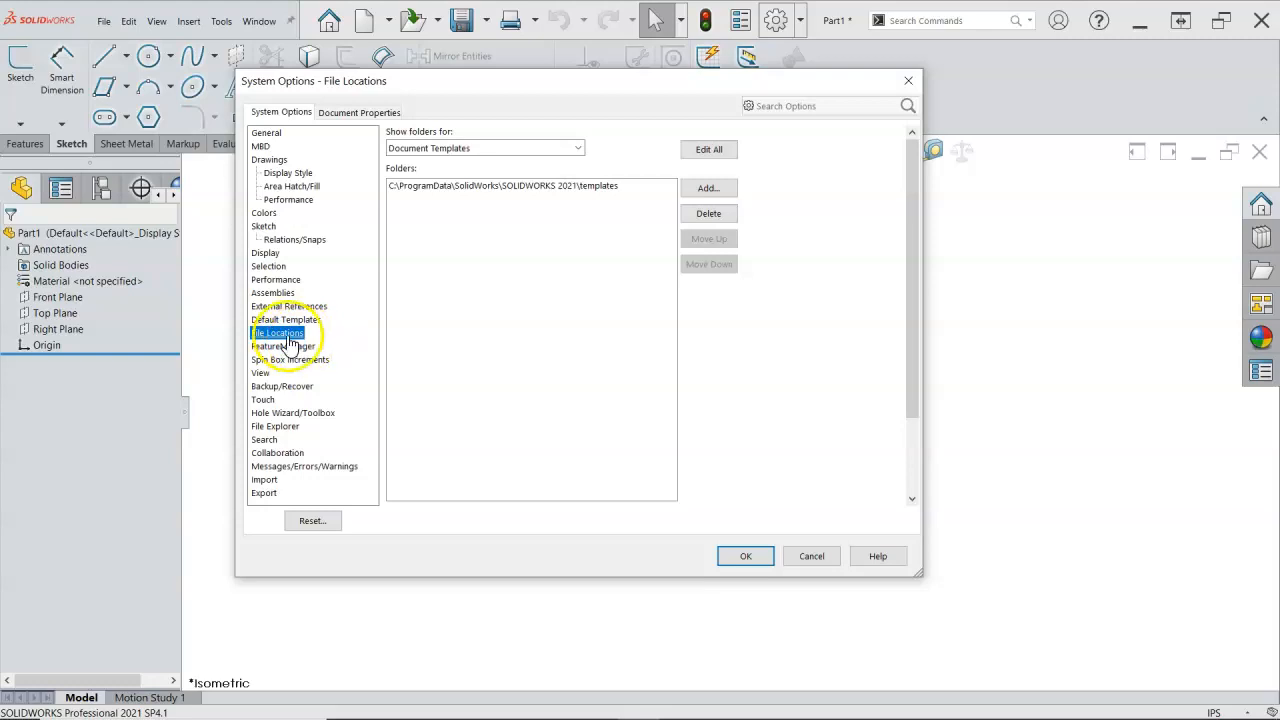
{"action": "left_click", "coordinate": [295, 349]}
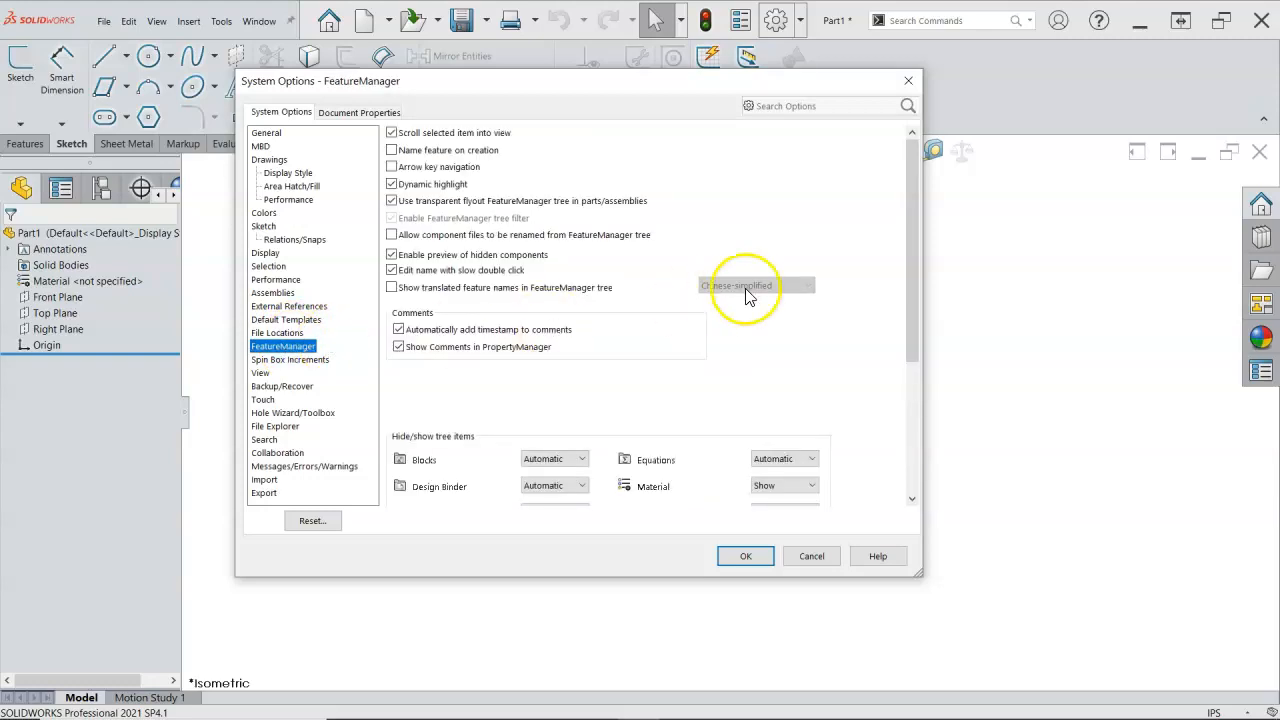
{"action": "left_click_drag", "start_coordinate": [910, 222], "coordinate": [910, 357]}
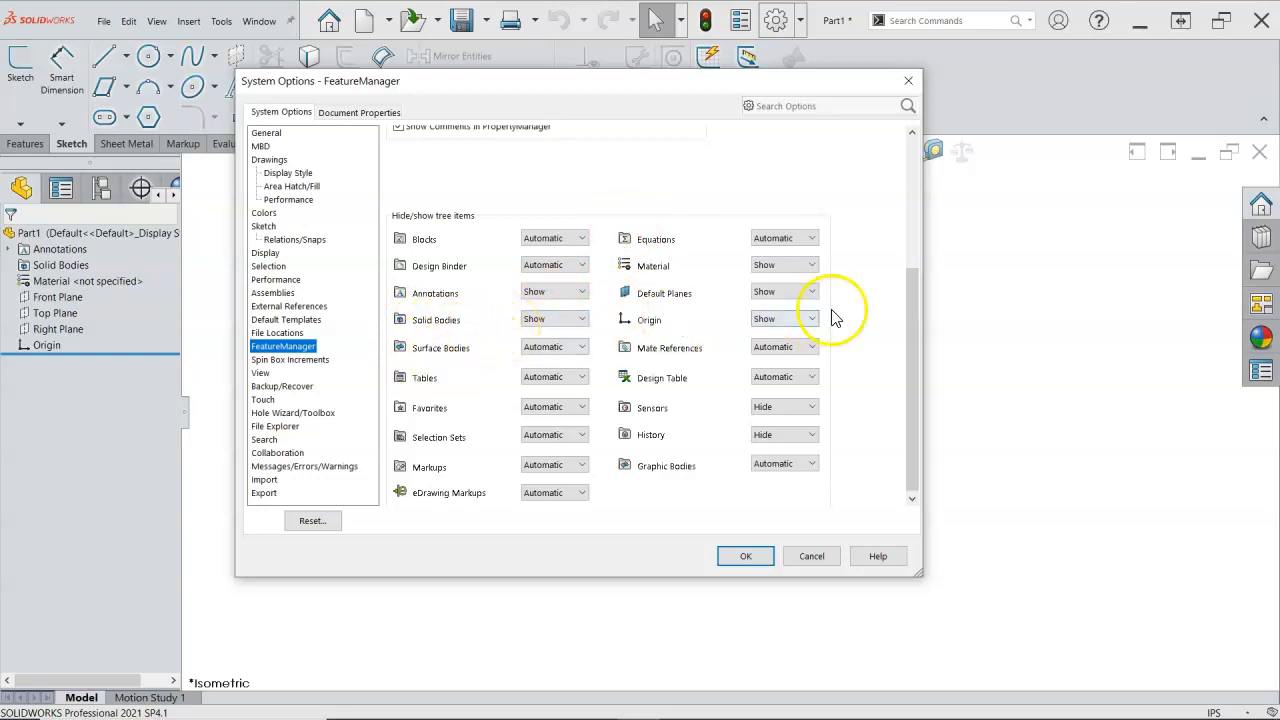
{"action": "left_click_drag", "start_coordinate": [905, 315], "coordinate": [907, 187]}
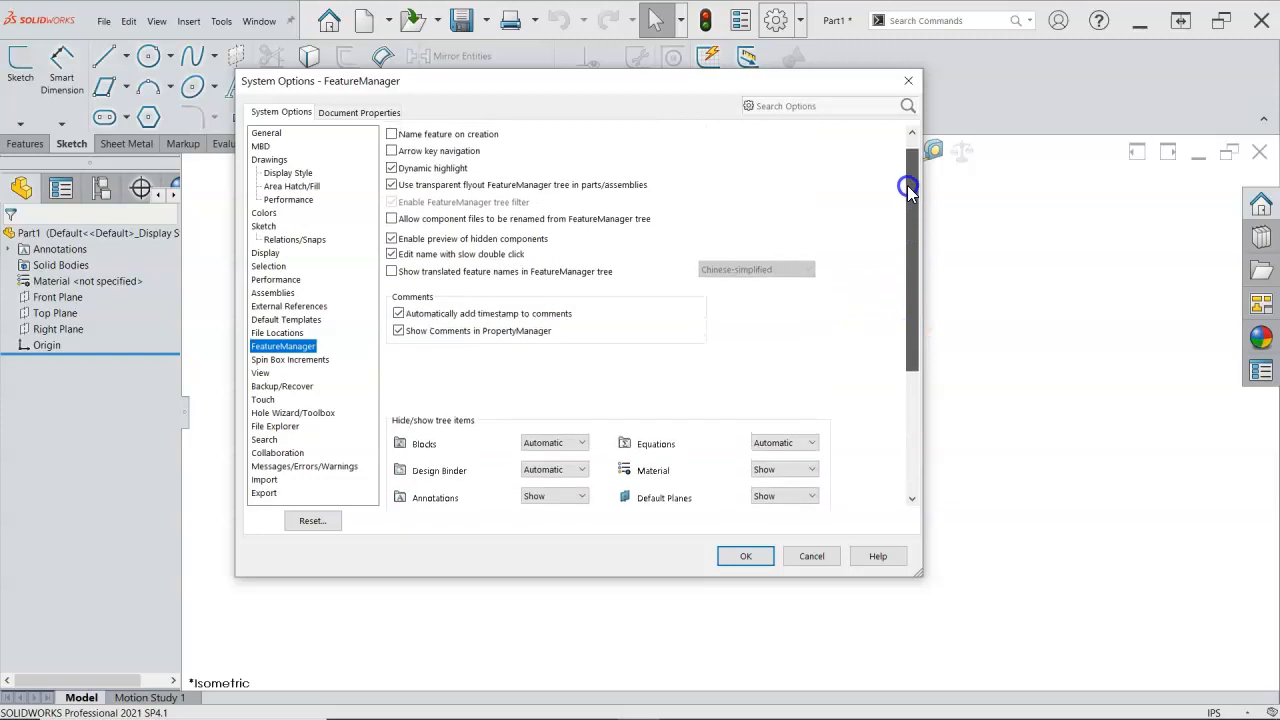
{"action": "left_click", "coordinate": [289, 360]}
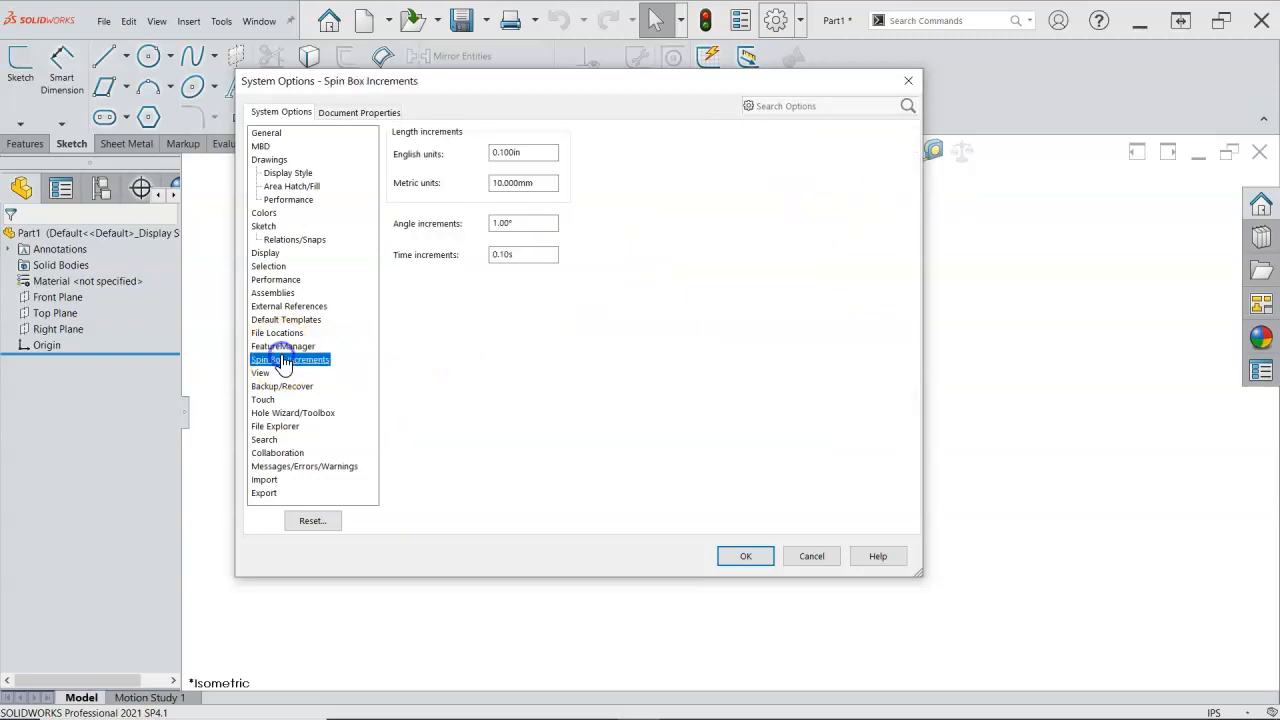
{"action": "left_click", "coordinate": [262, 373]}
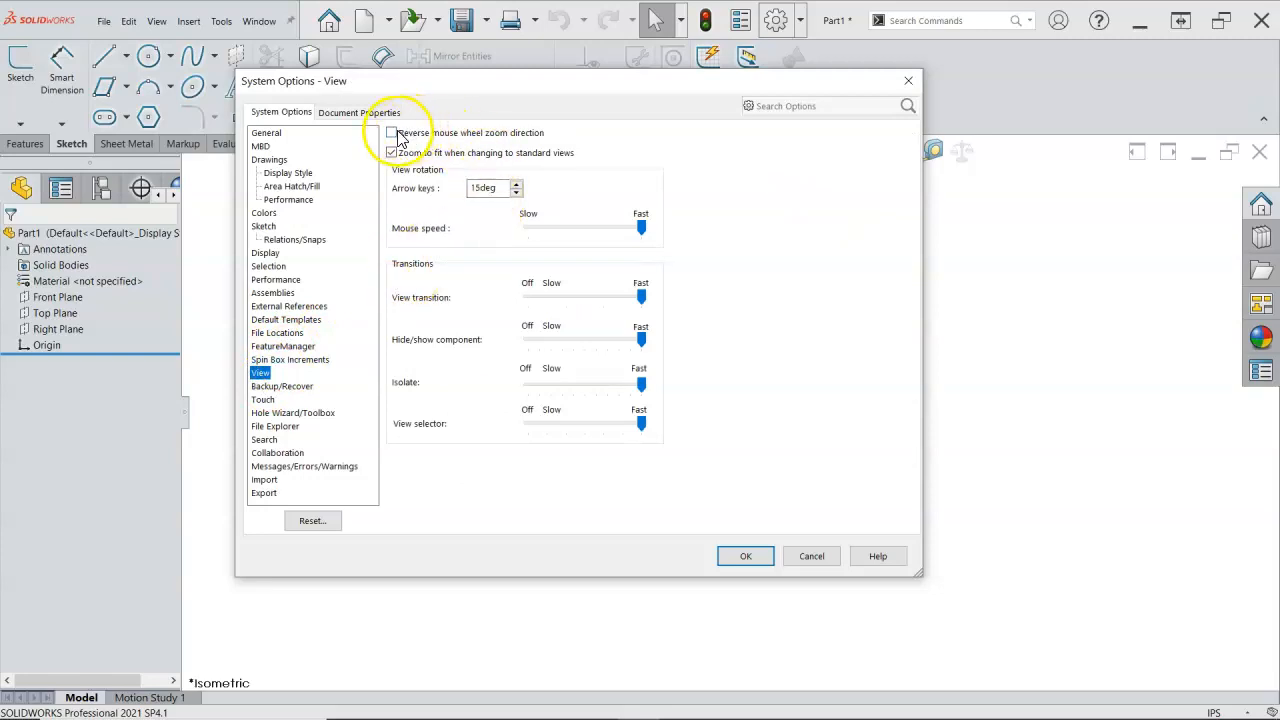
{"action": "left_click", "coordinate": [287, 388]}
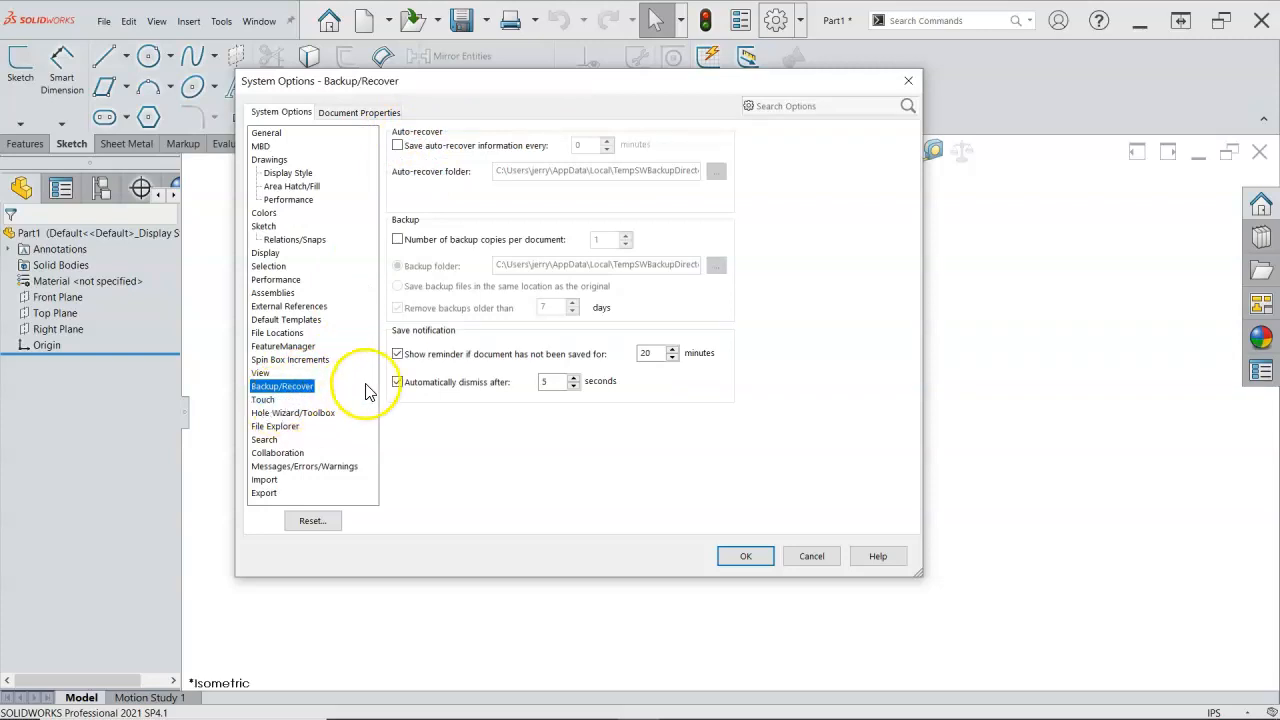
{"action": "left_click", "coordinate": [263, 399]}
{"action": "left_click", "coordinate": [282, 386]}
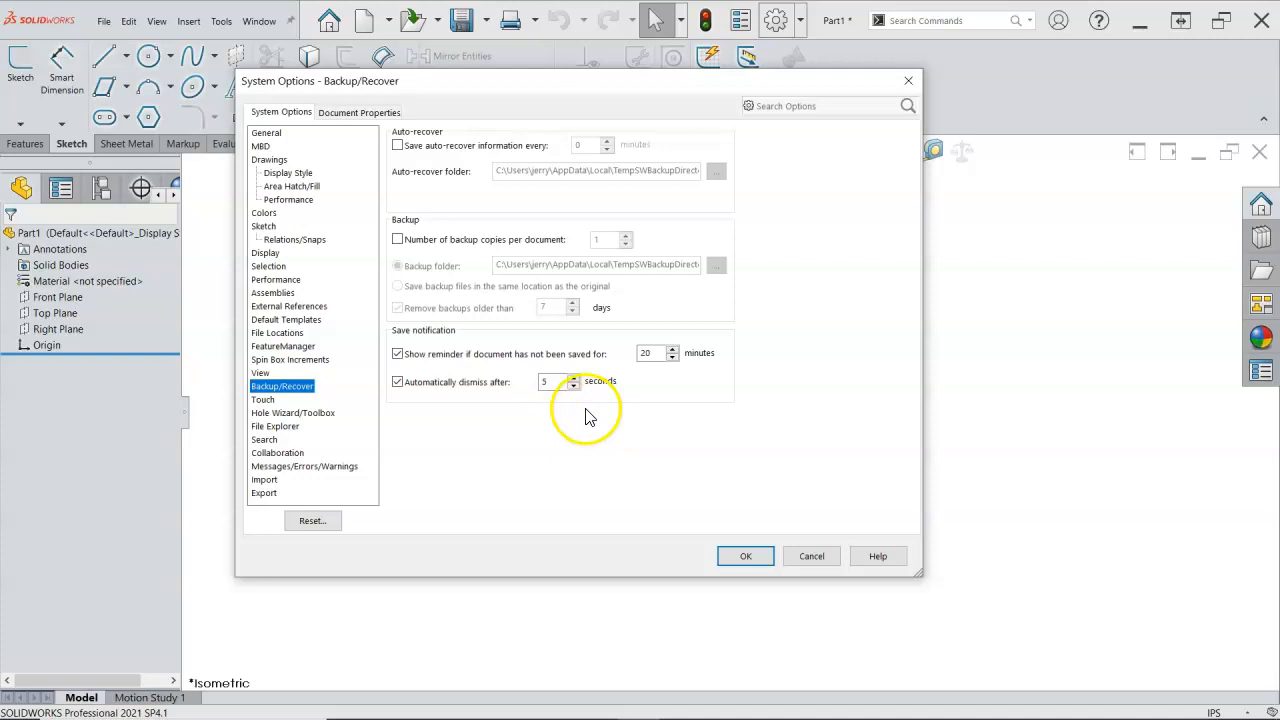
{"action": "left_click", "coordinate": [265, 400]}
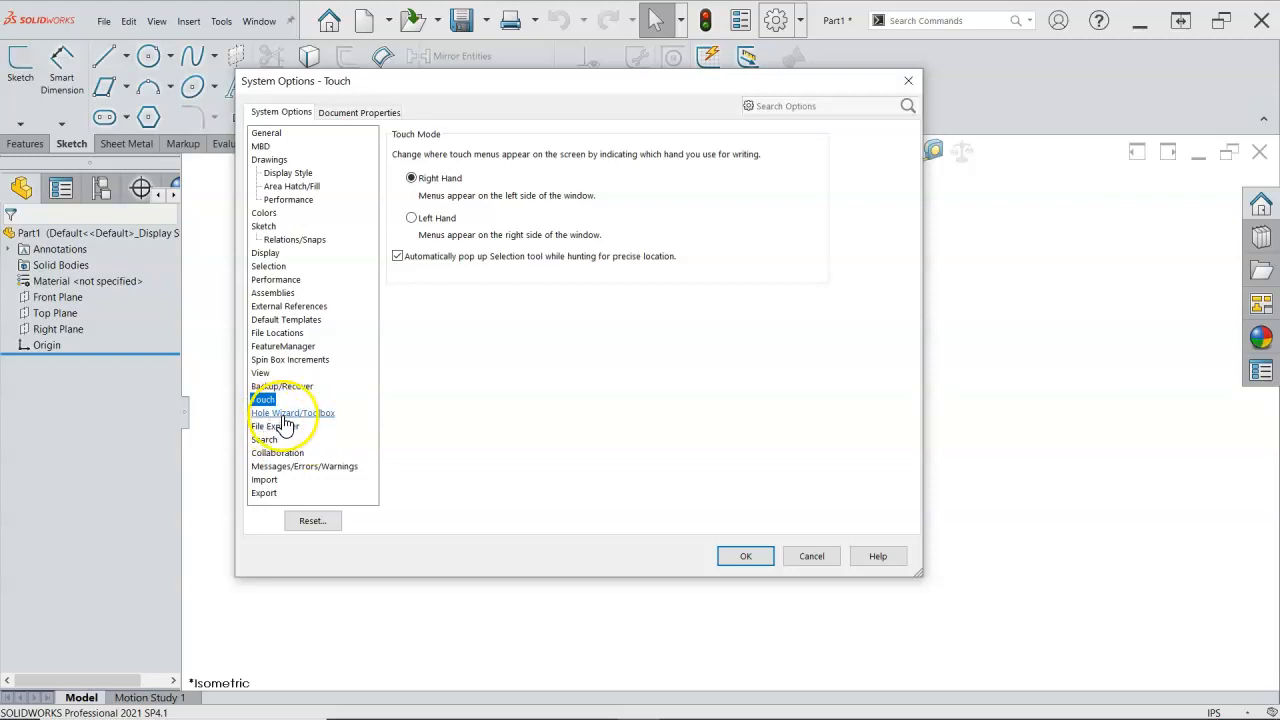
- Turn on locking the rotation of new concentric mates to Toolbox components in the Hole Wizard/Toolbox system options
{"action": "left_click", "coordinate": [285, 414]}
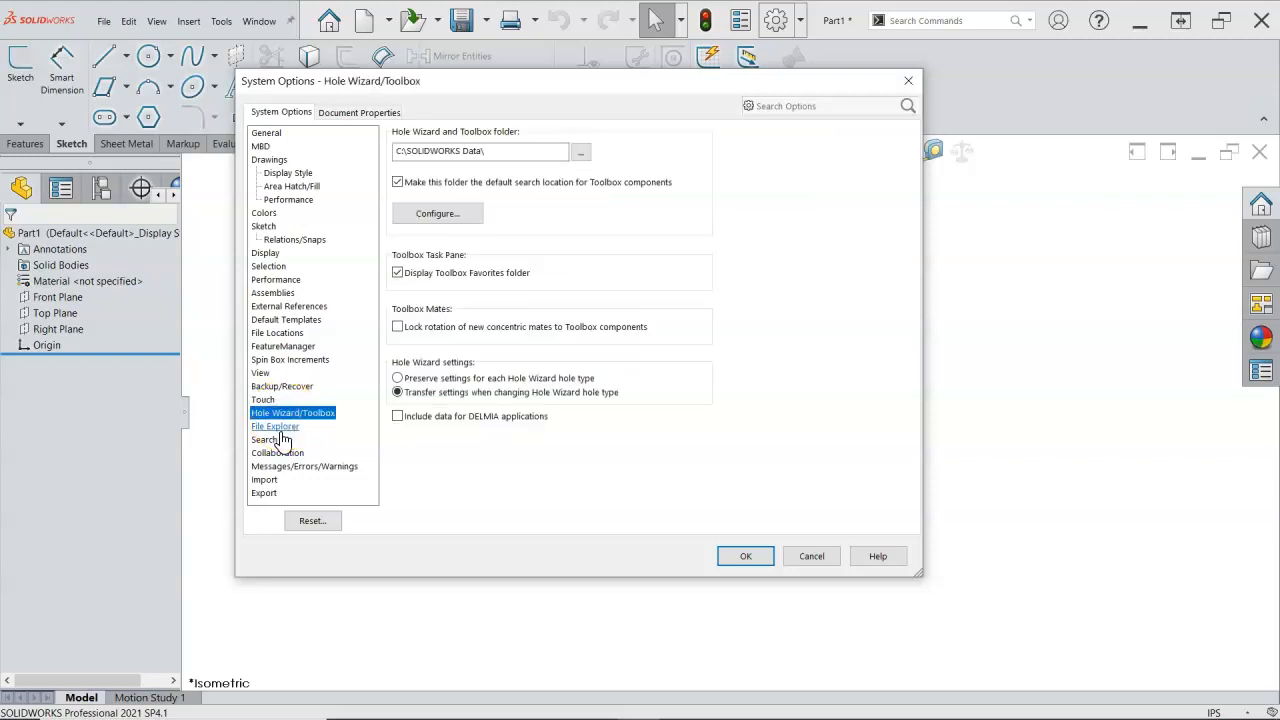
{"action": "left_click", "coordinate": [276, 427]}
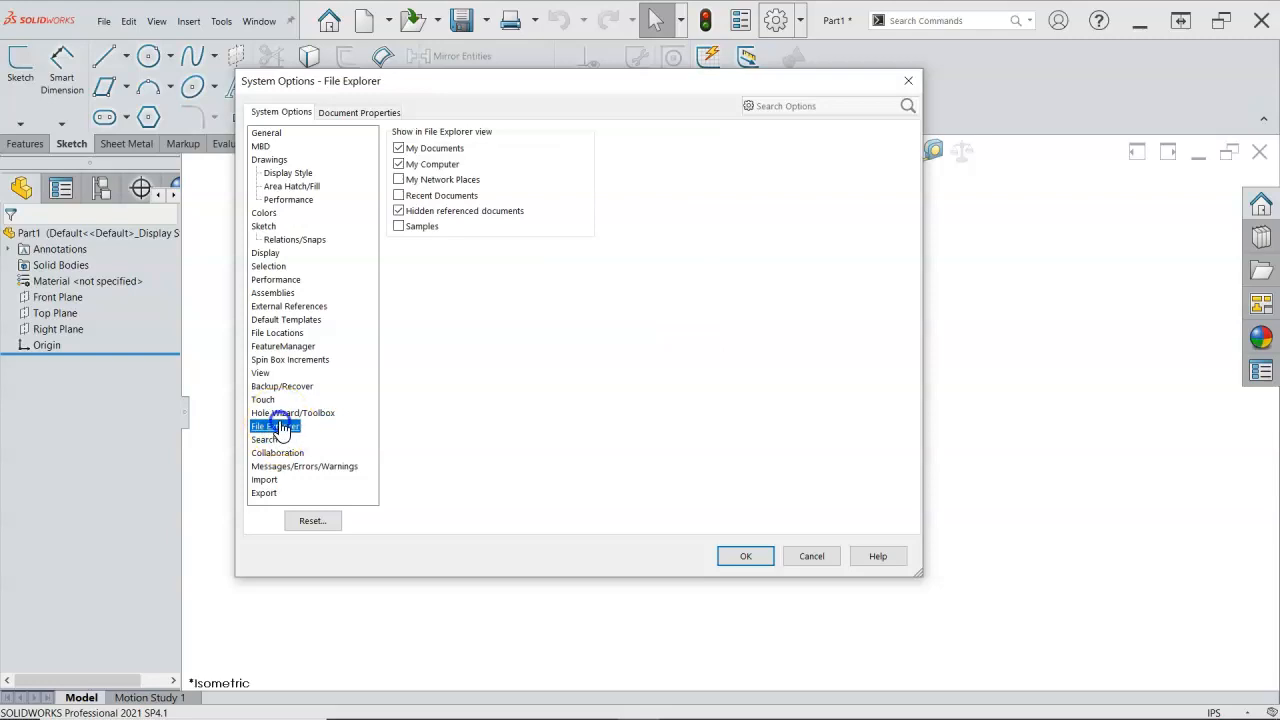
{"action": "left_click", "coordinate": [281, 416]}
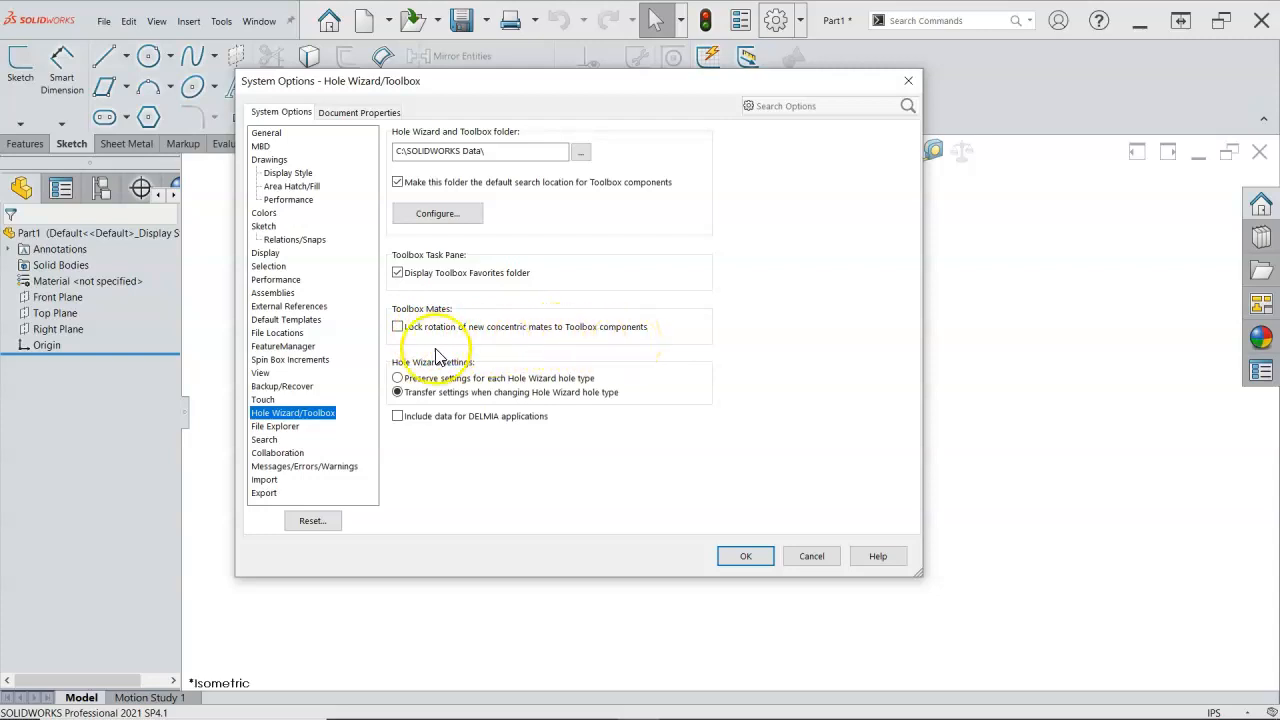
{"action": "left_click", "coordinate": [397, 326]}
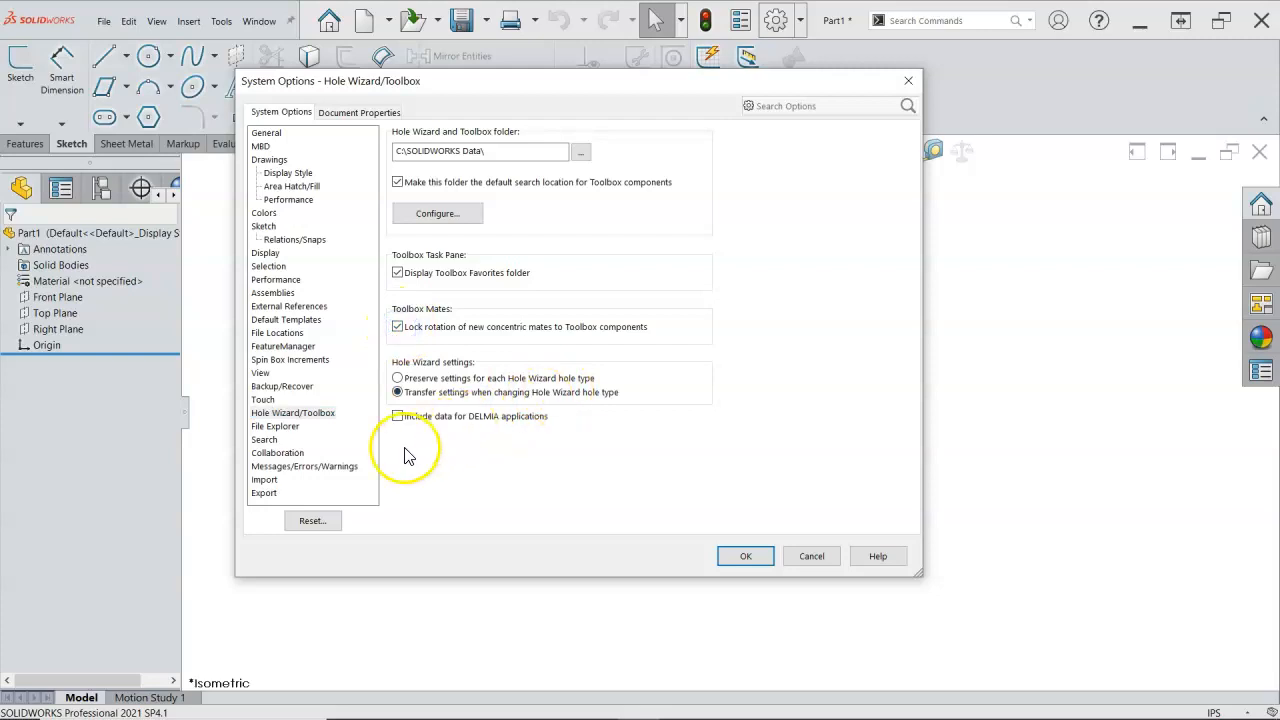
- Review the system options for file explorer, search, collaboration, messages/errors/warnings, import and export
{"action": "left_click", "coordinate": [275, 426]}
{"action": "left_click", "coordinate": [268, 440]}
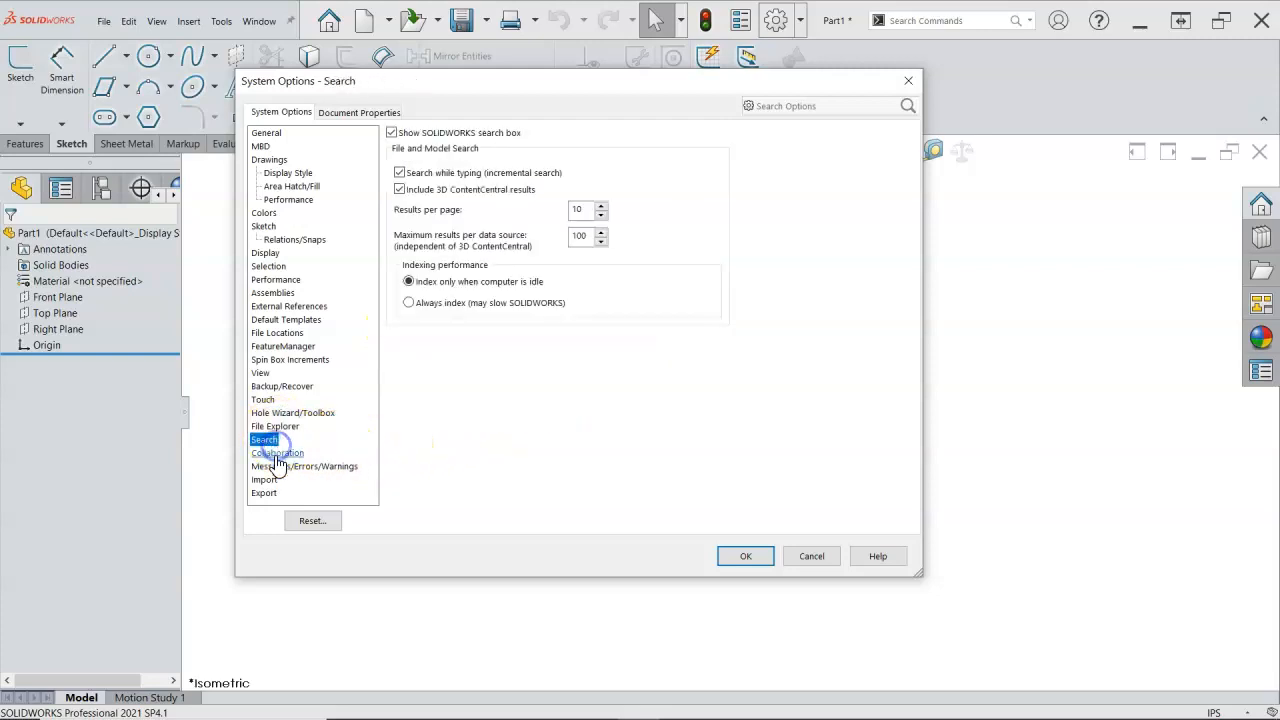
{"action": "left_click", "coordinate": [276, 453]}
{"action": "left_click", "coordinate": [278, 466]}
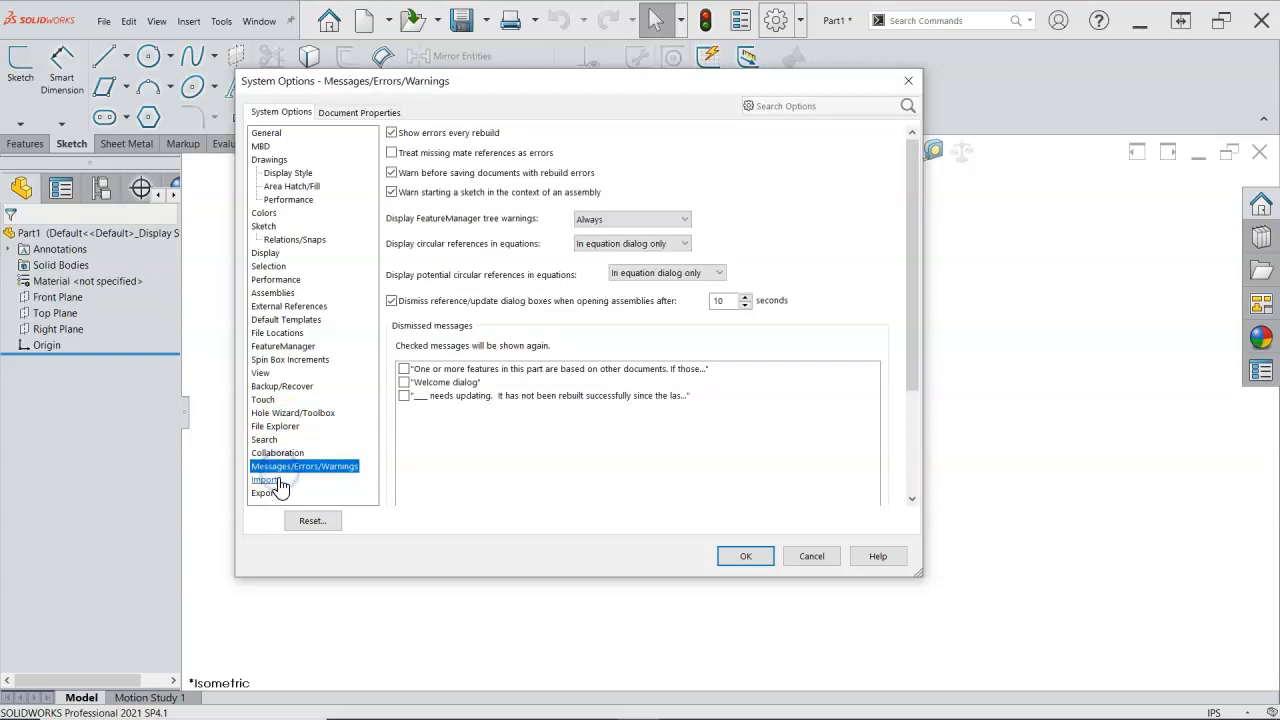
{"action": "left_click", "coordinate": [275, 483]}
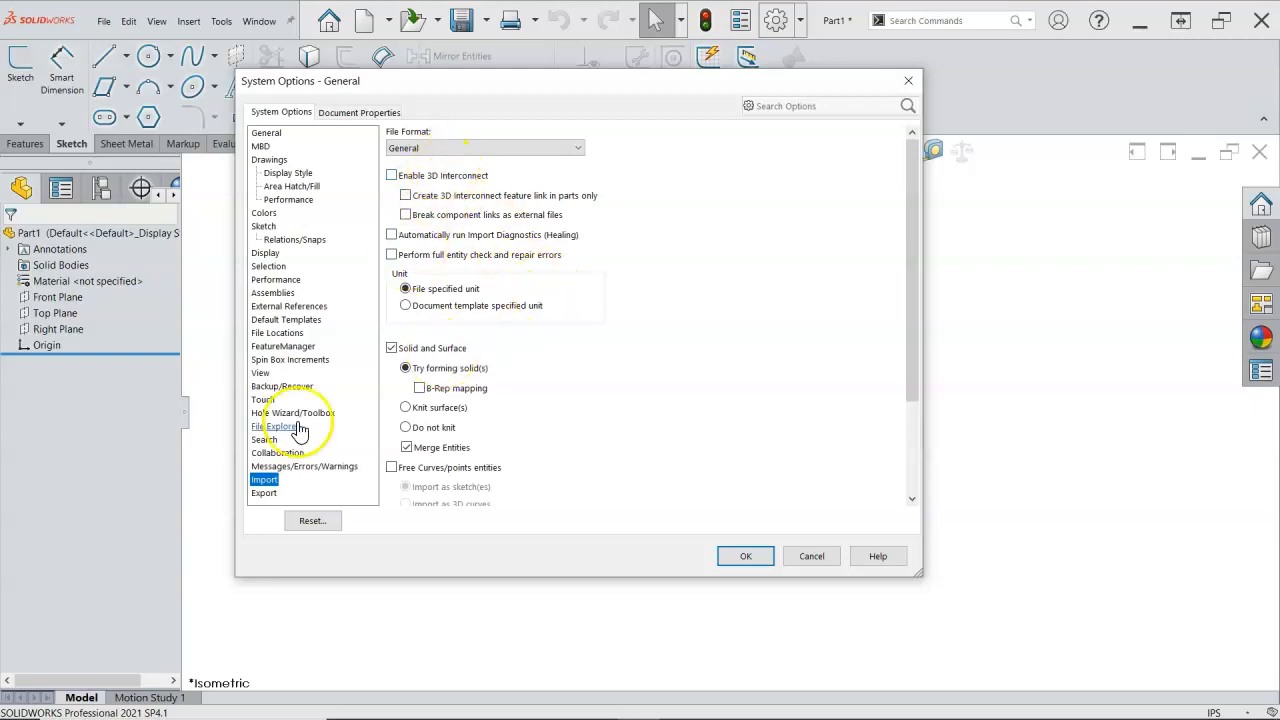
{"action": "left_click", "coordinate": [264, 492]}
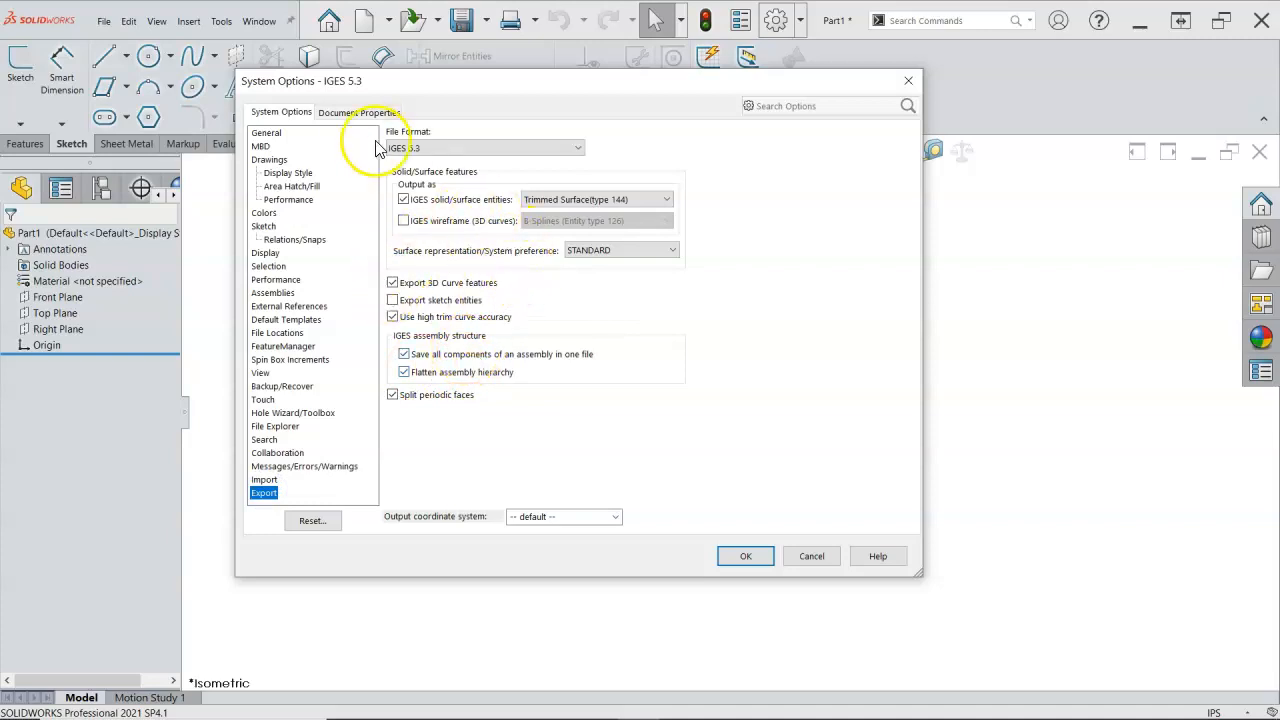
- Review the document properties for drafting standard, annotations, dimensions, virtual sharps and tables
{"action": "left_click", "coordinate": [359, 113]}
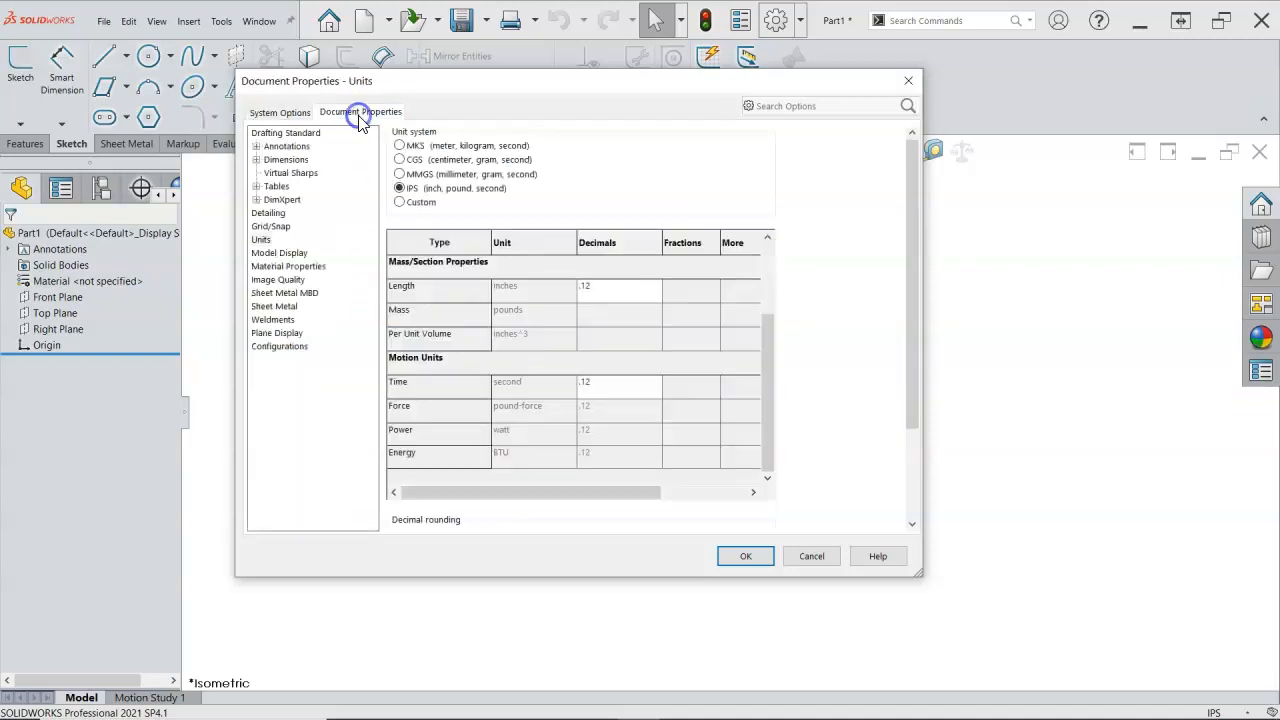
{"action": "left_click", "coordinate": [298, 134]}
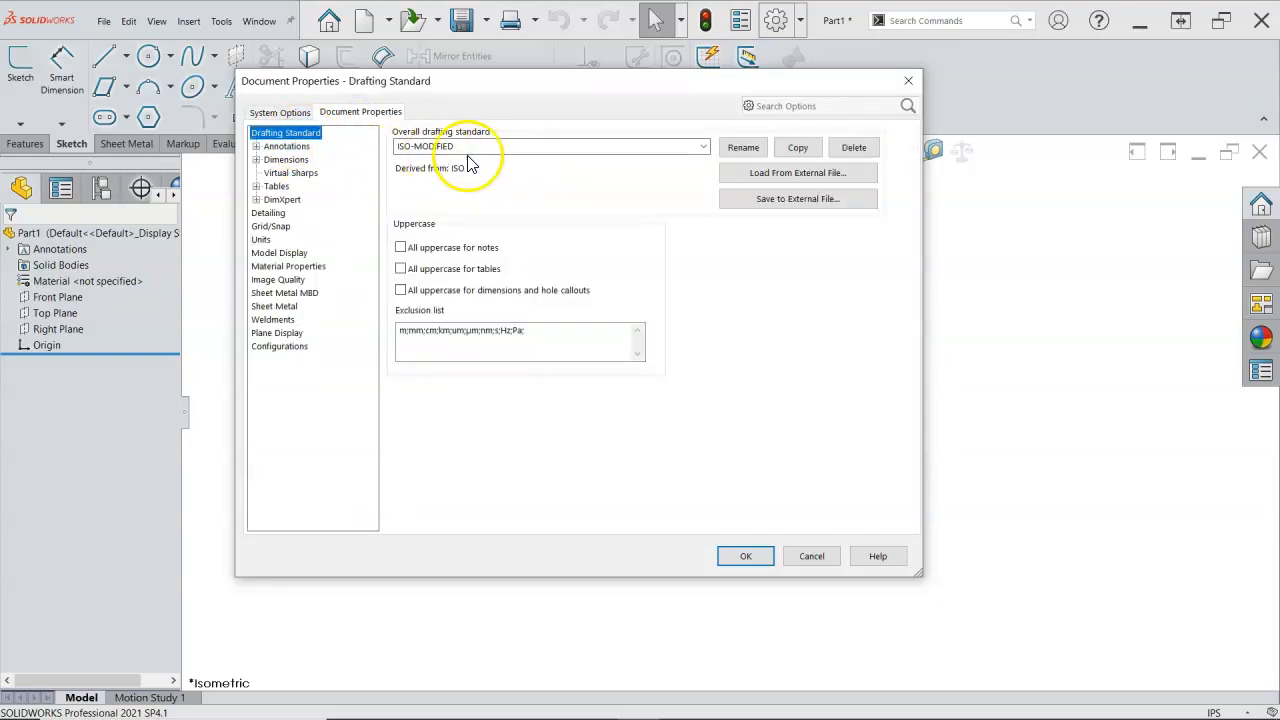
{"action": "left_click", "coordinate": [290, 147]}
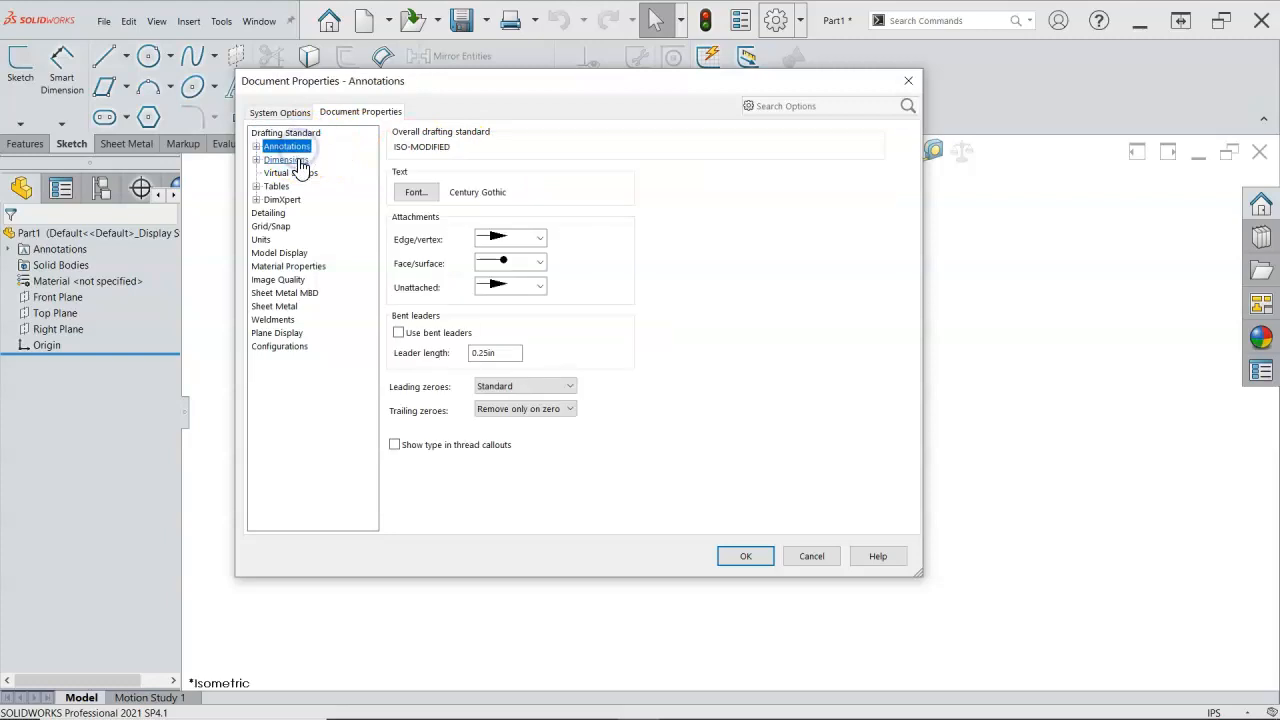
{"action": "left_click", "coordinate": [288, 160]}
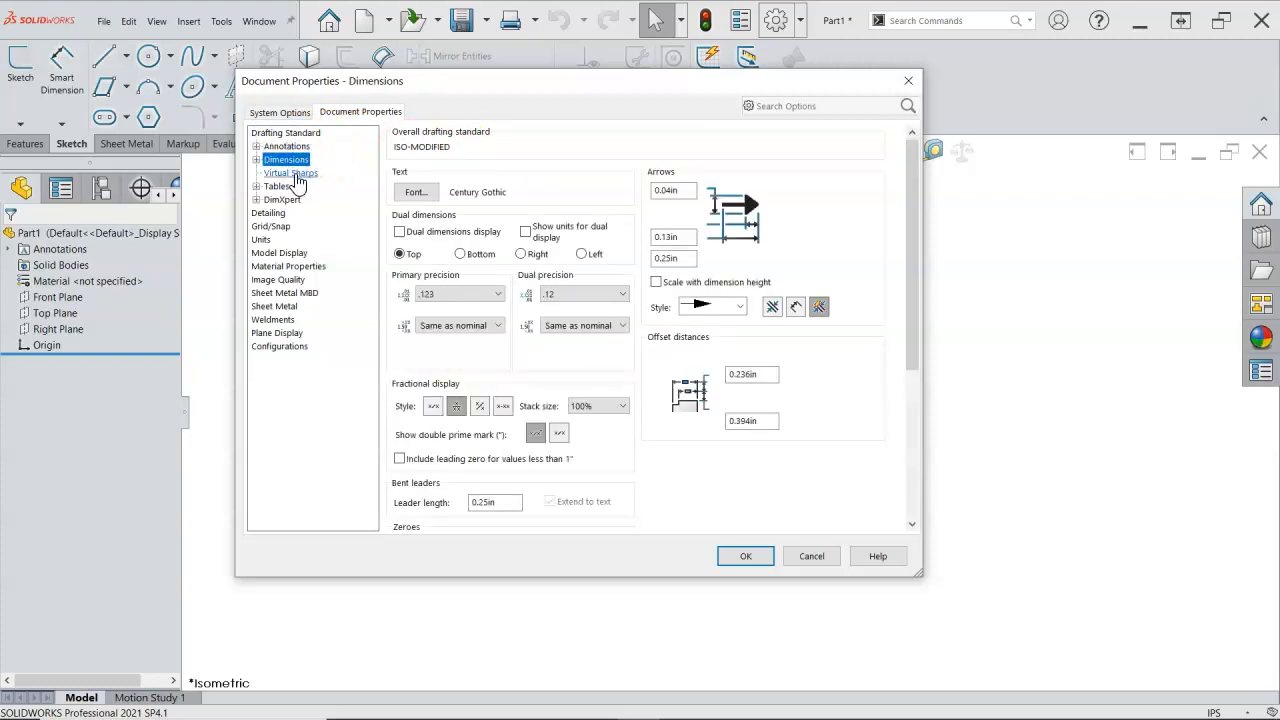
{"action": "left_click", "coordinate": [293, 174]}
{"action": "left_click", "coordinate": [279, 187]}
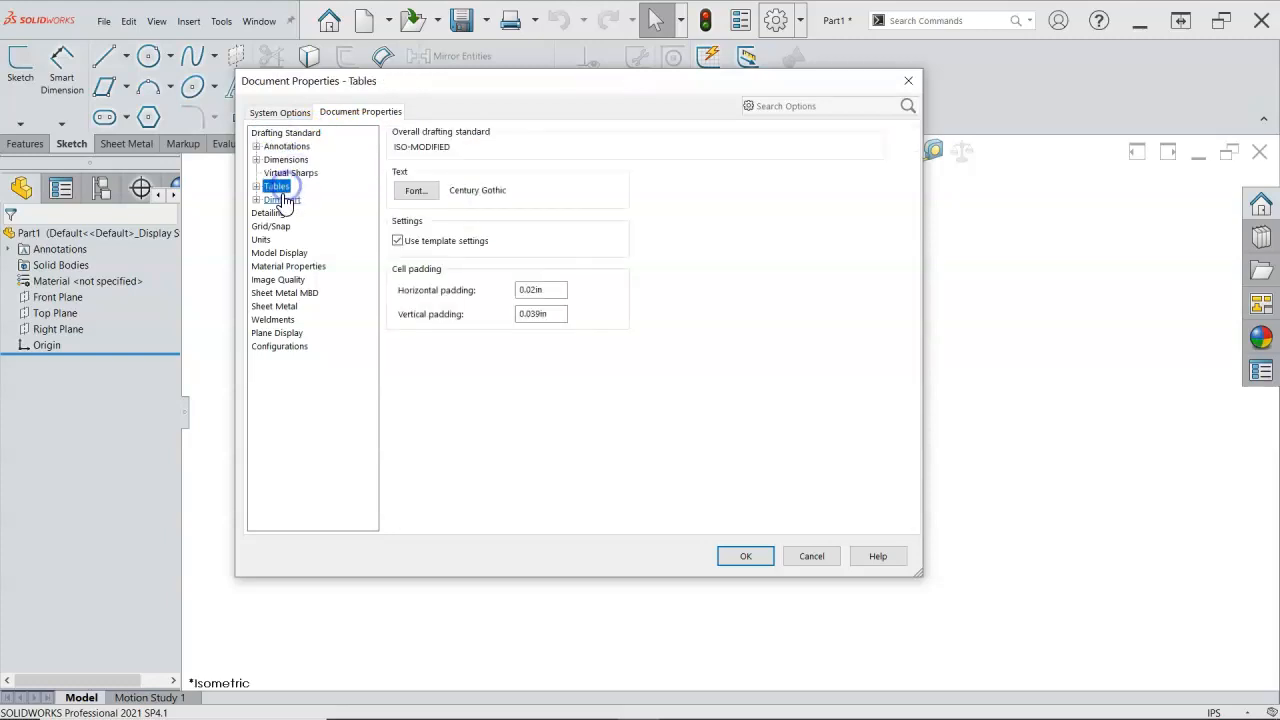
- Set the DimXpert size dimension tolerances for diameter, slot/notch length, slot/notch width and counterbore diameter to General
{"action": "left_click", "coordinate": [283, 200]}
{"action": "left_click", "coordinate": [256, 200]}
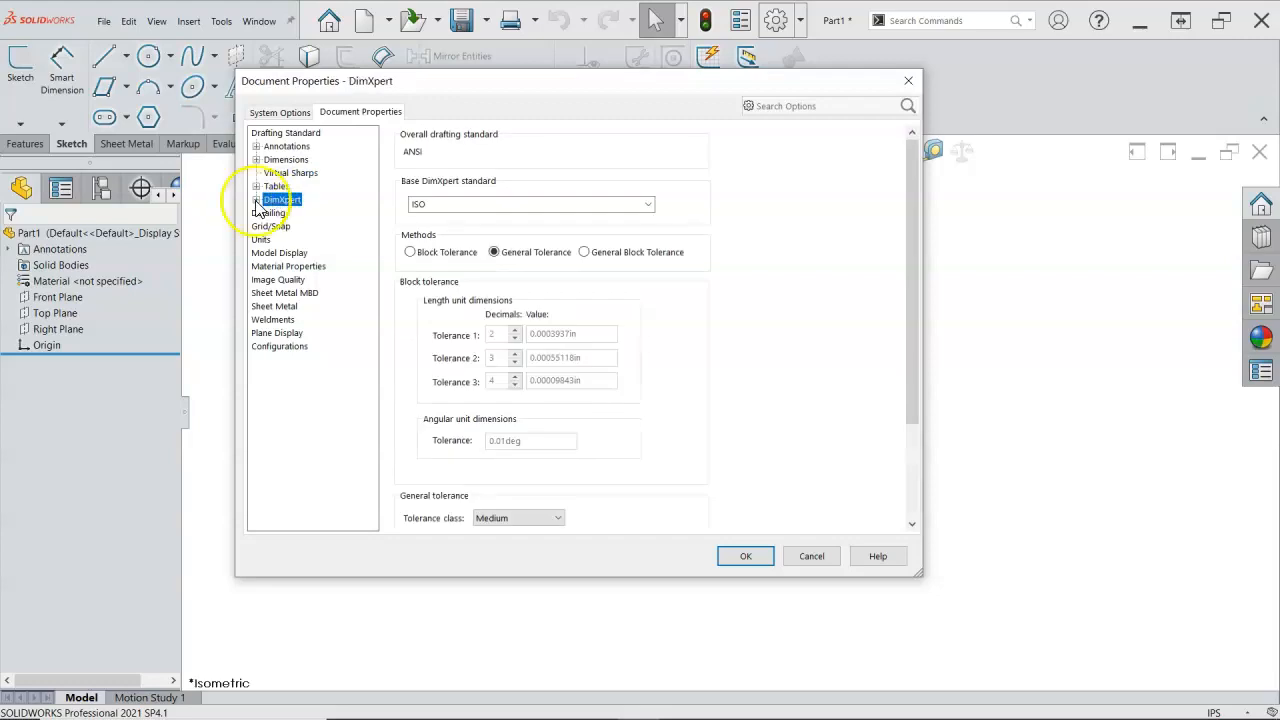
{"action": "left_click", "coordinate": [296, 216]}
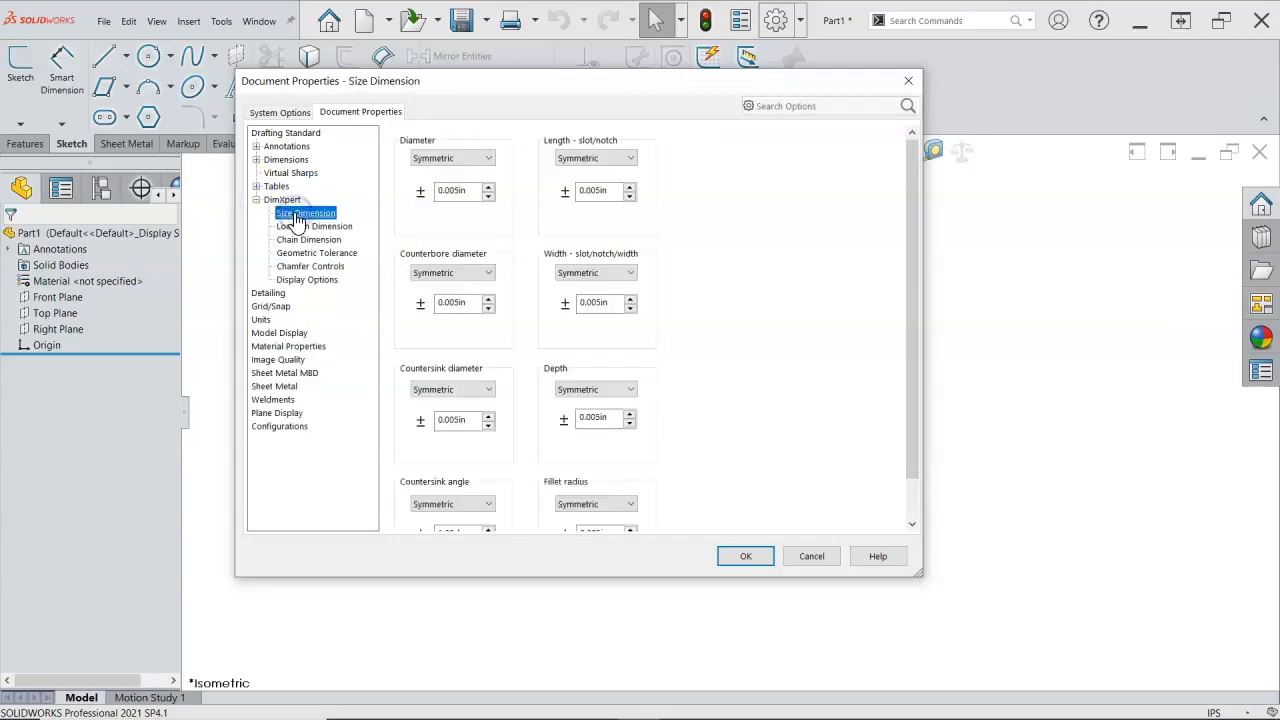
{"action": "left_click", "coordinate": [478, 165]}
{"action": "left_click", "coordinate": [462, 197]}
{"action": "left_click", "coordinate": [588, 158]}
{"action": "left_click", "coordinate": [589, 195]}
{"action": "left_click", "coordinate": [606, 272]}
{"action": "left_click", "coordinate": [575, 310]}
{"action": "left_click", "coordinate": [466, 272]}
{"action": "left_click", "coordinate": [467, 308]}
- Set the DimXpert size dimension tolerances for countersink diameter, depth, fillet radius and countersink angle to General
{"action": "left_click", "coordinate": [468, 389]}
{"action": "left_click", "coordinate": [464, 424]}
{"action": "left_click", "coordinate": [592, 395]}
{"action": "left_click", "coordinate": [603, 436]}
{"action": "left_click", "coordinate": [613, 392]}
{"action": "left_click", "coordinate": [617, 421]}
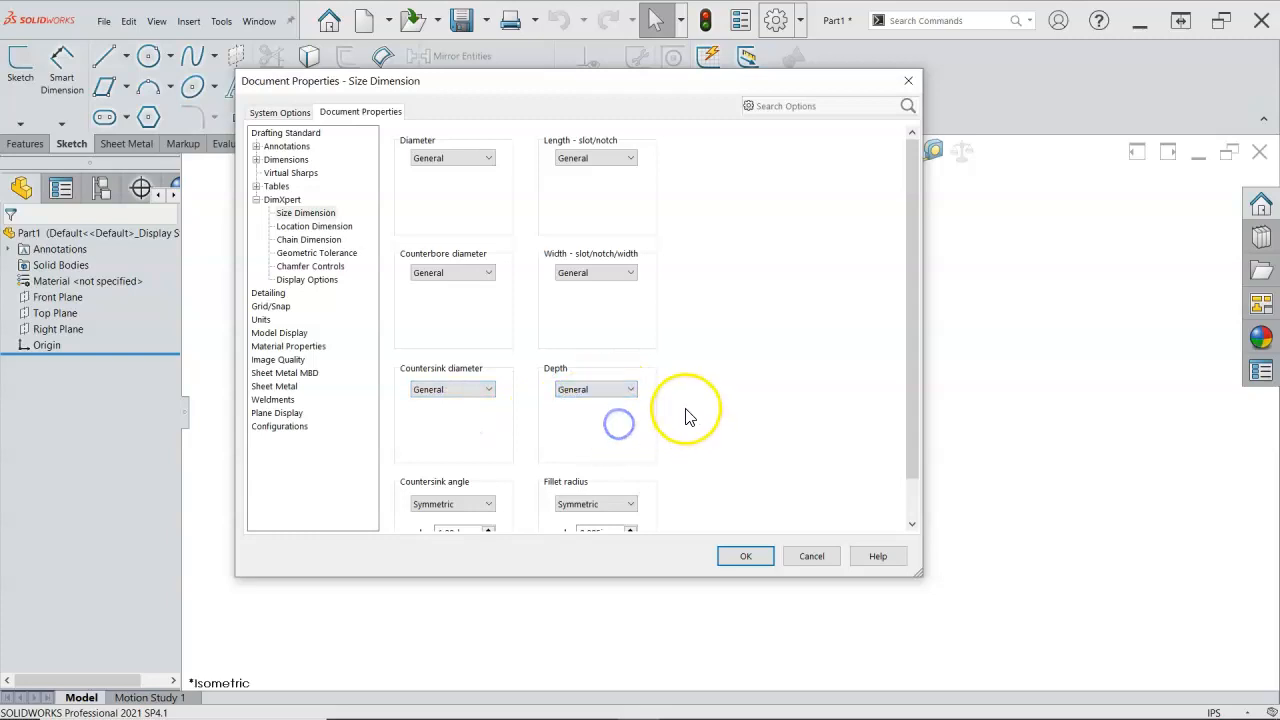
{"action": "scroll", "coordinate": [680, 416], "scroll_direction": "down", "scroll_amount": 1}
{"action": "left_click", "coordinate": [609, 457]}
{"action": "left_click", "coordinate": [598, 493]}
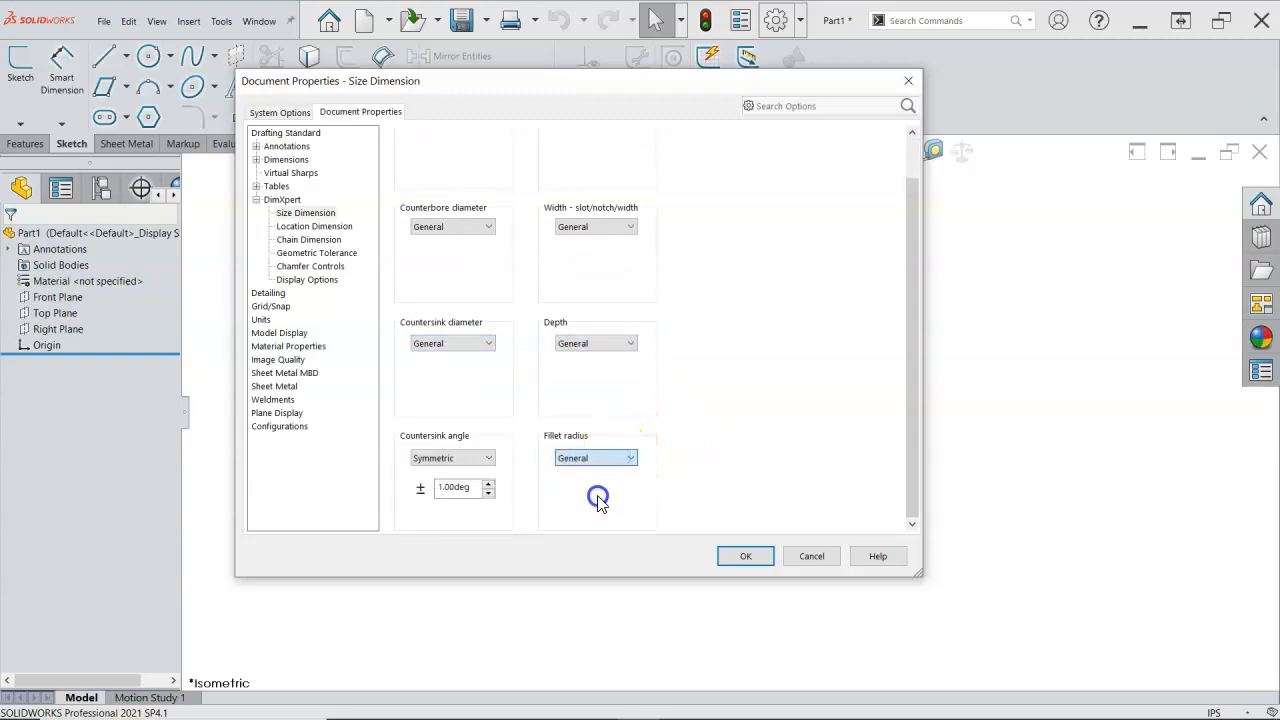
{"action": "left_click", "coordinate": [449, 468]}
{"action": "left_click", "coordinate": [449, 491]}
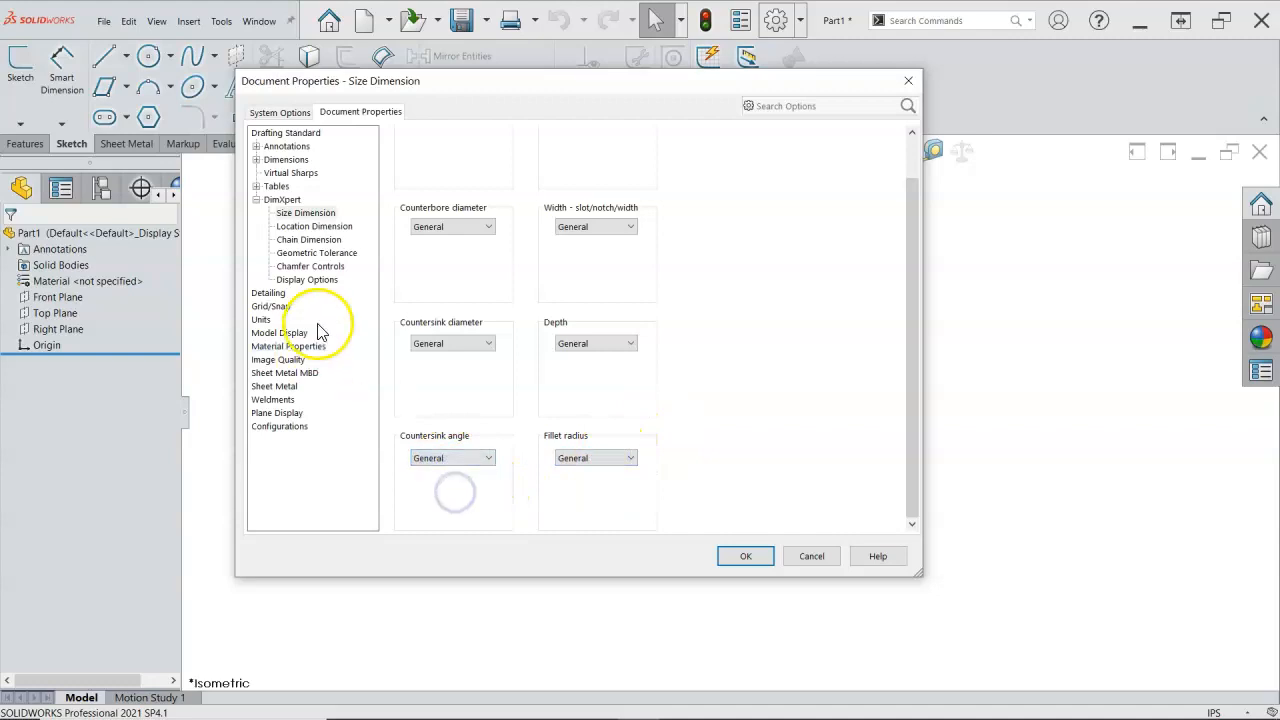
- Set the DimXpert location dimension tolerances for distance and angle to General
{"action": "left_click", "coordinate": [314, 226]}
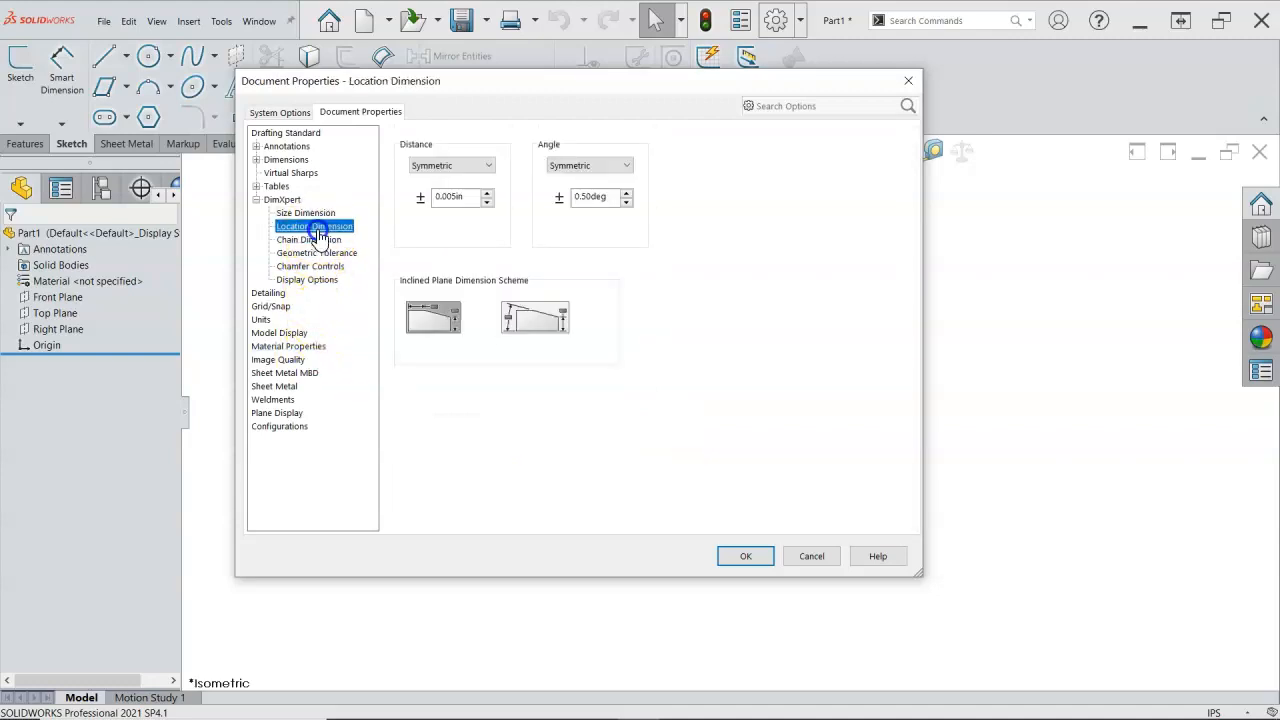
{"action": "left_click", "coordinate": [470, 167]}
{"action": "left_click", "coordinate": [434, 202]}
{"action": "left_click", "coordinate": [600, 167]}
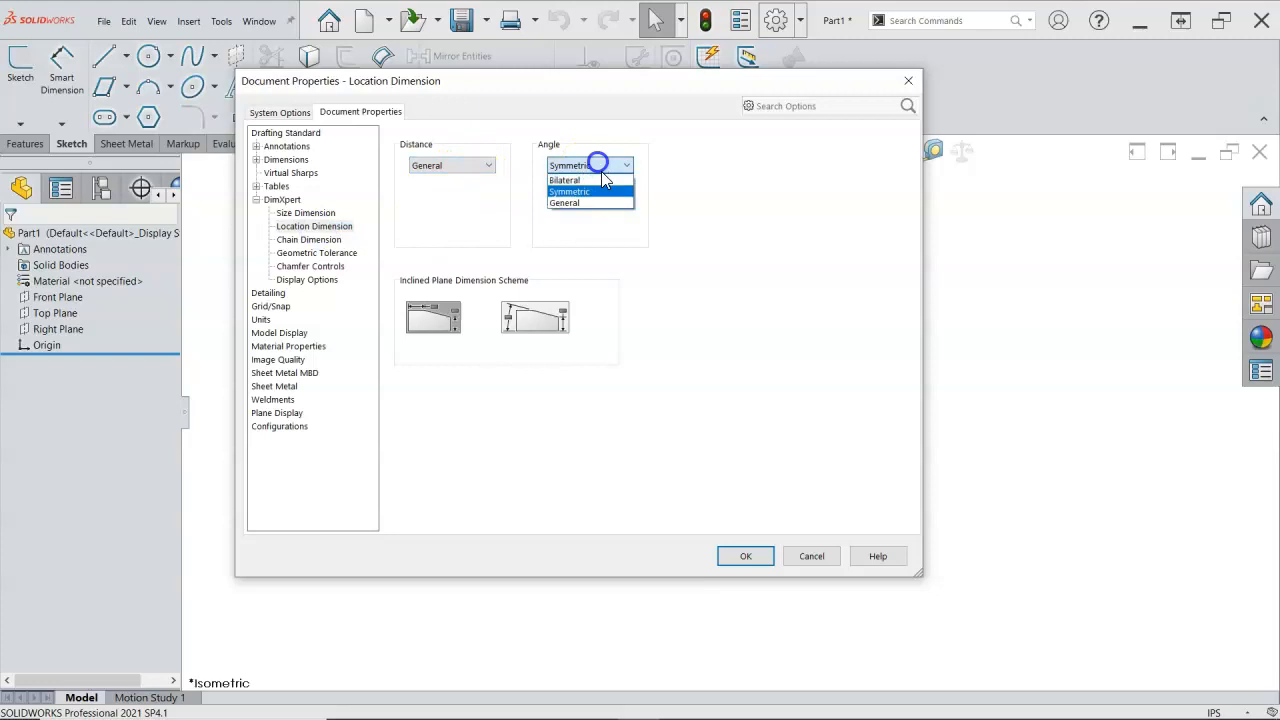
{"action": "left_click", "coordinate": [565, 203]}
- Review the DimXpert document properties for chain dimension, geometric tolerance, chamfer controls and display options
{"action": "left_click", "coordinate": [301, 243]}
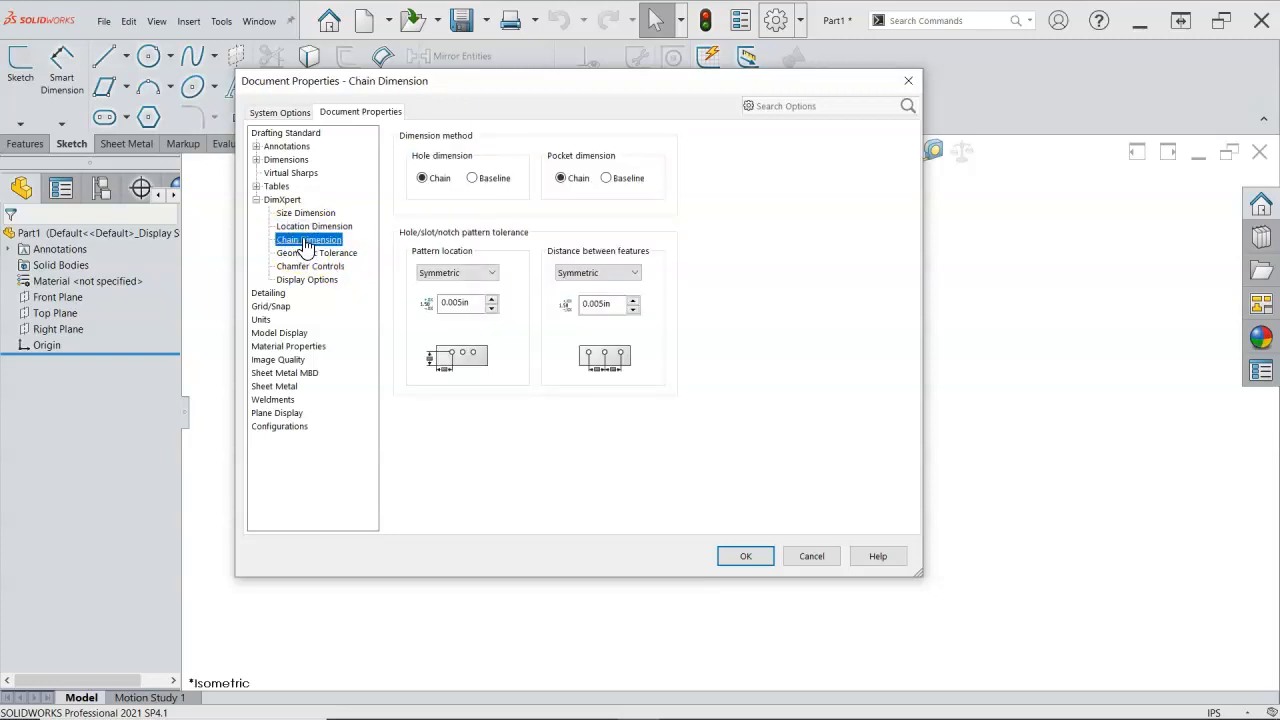
{"action": "left_click", "coordinate": [310, 253]}
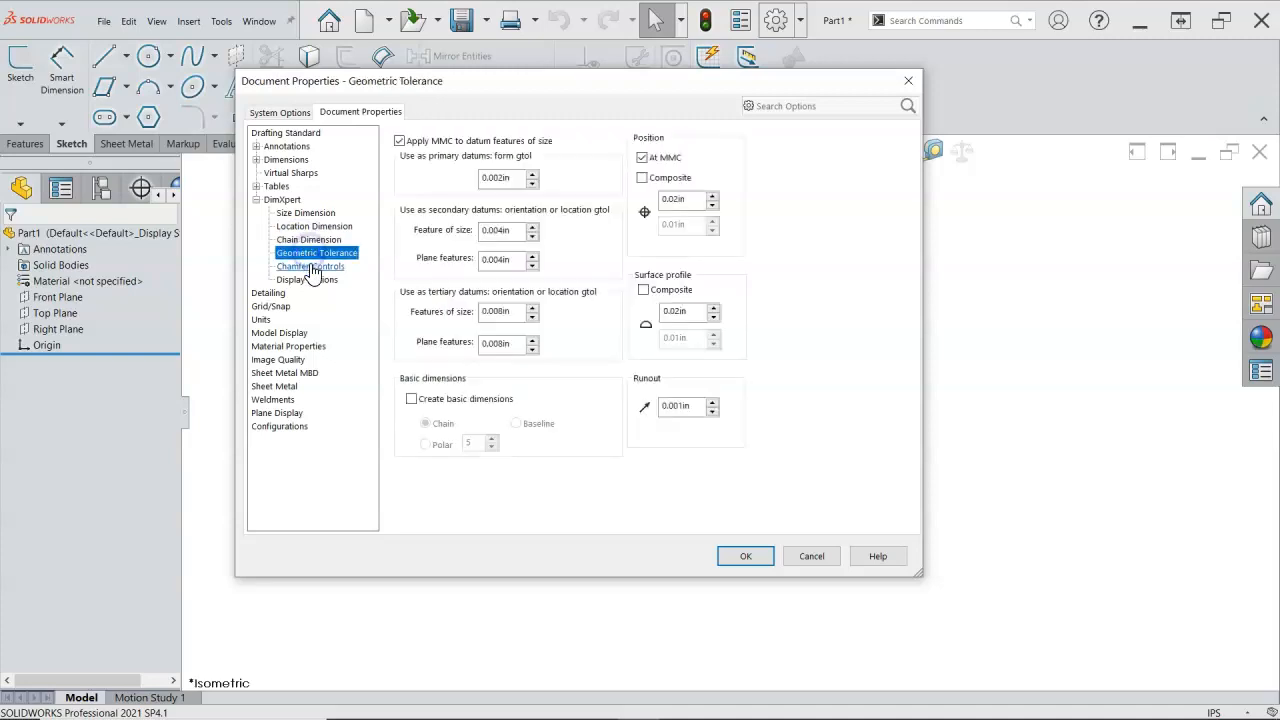
{"action": "left_click", "coordinate": [311, 267]}
{"action": "left_click", "coordinate": [317, 283]}
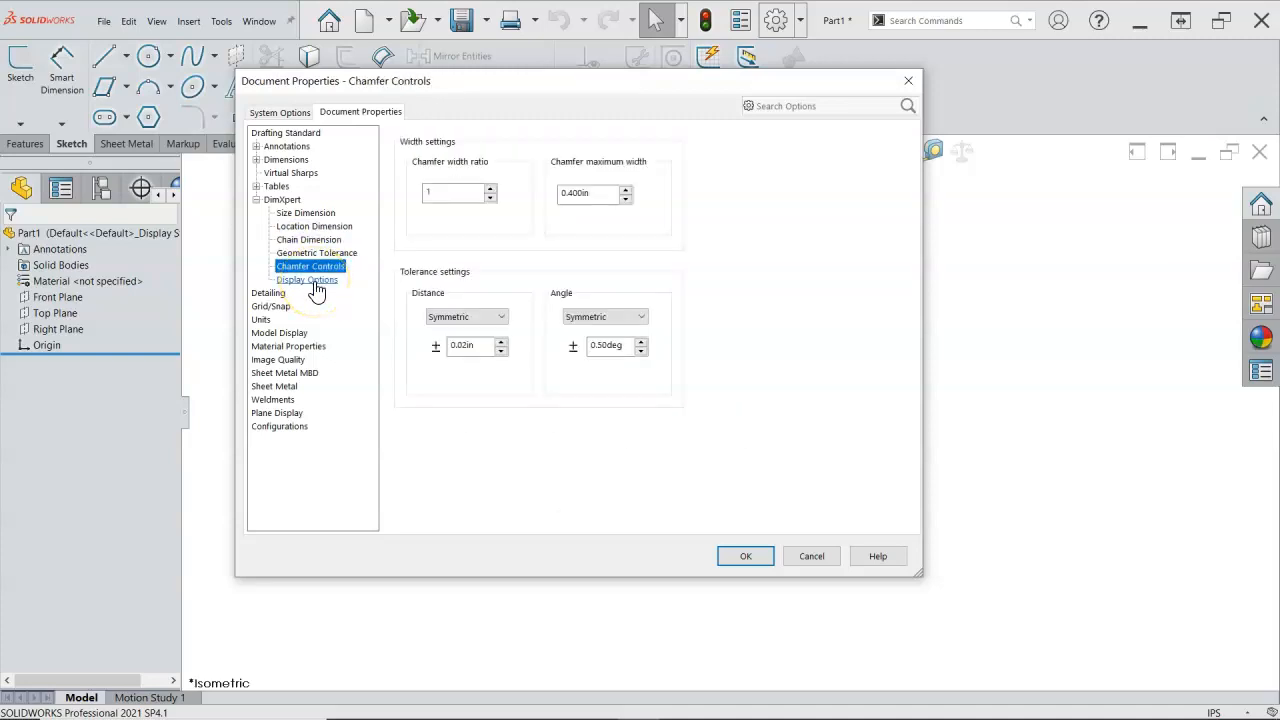
{"action": "left_click", "coordinate": [316, 282]}
- Review the document properties for detailing, grid/snap, units, model display, material properties and image quality
{"action": "left_click", "coordinate": [268, 294]}
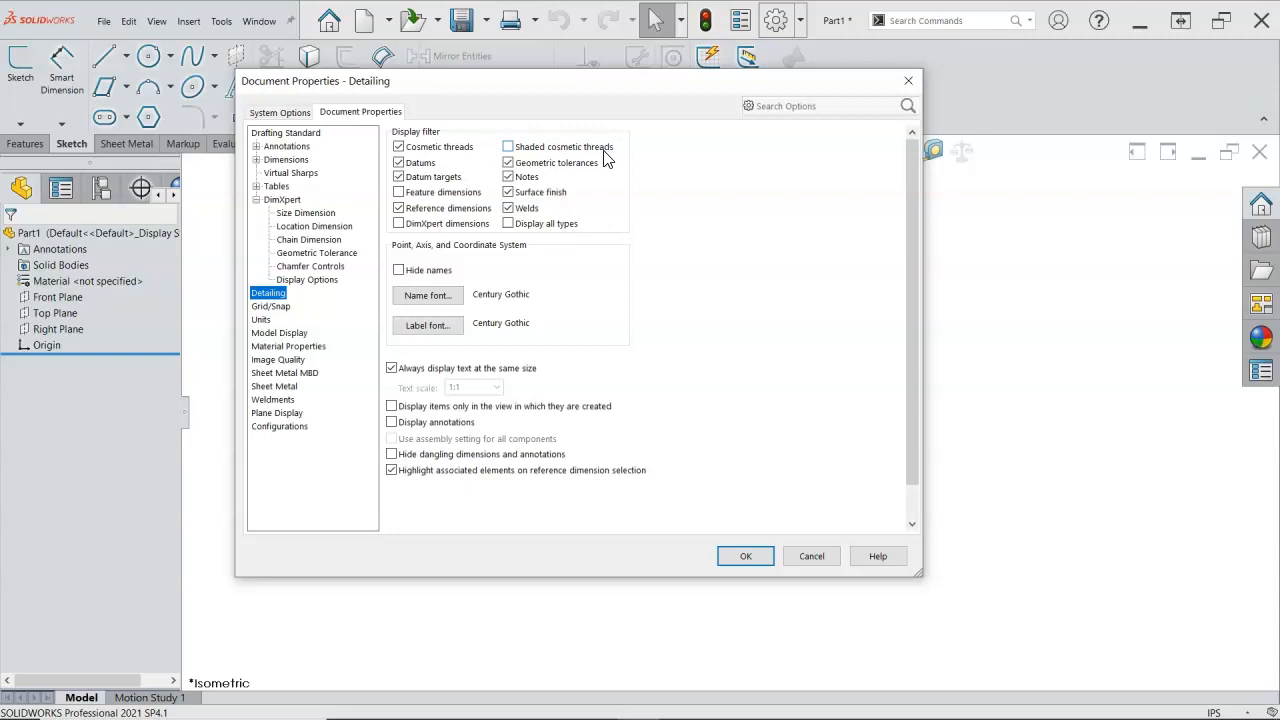
{"action": "left_click", "coordinate": [285, 309]}
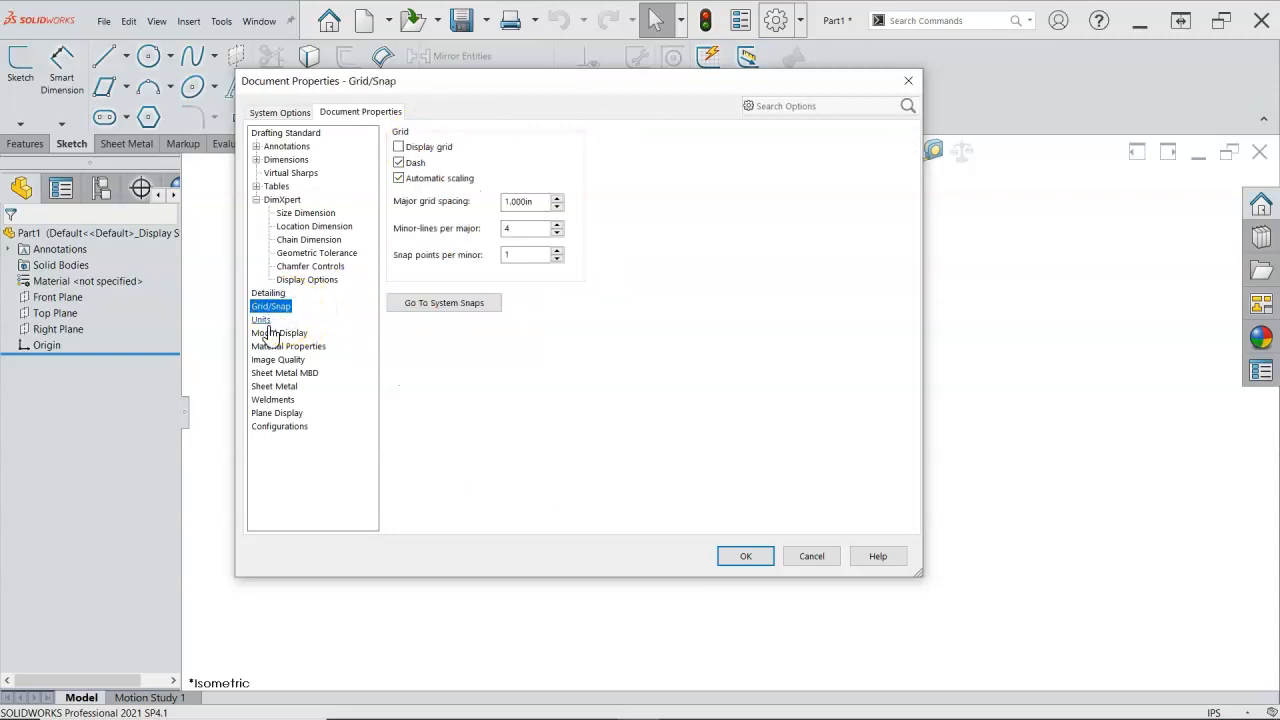
{"action": "left_click", "coordinate": [264, 322]}
{"action": "left_click", "coordinate": [272, 334]}
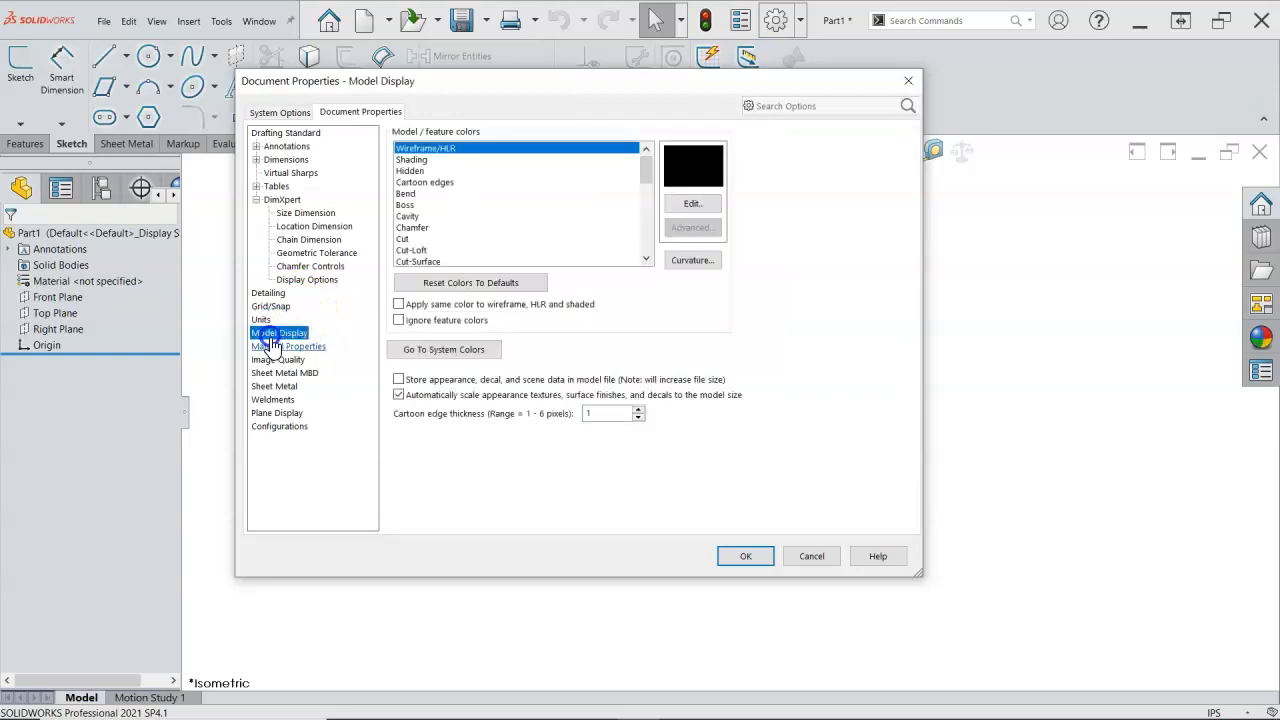
{"action": "left_click", "coordinate": [274, 347]}
{"action": "left_click", "coordinate": [279, 362]}
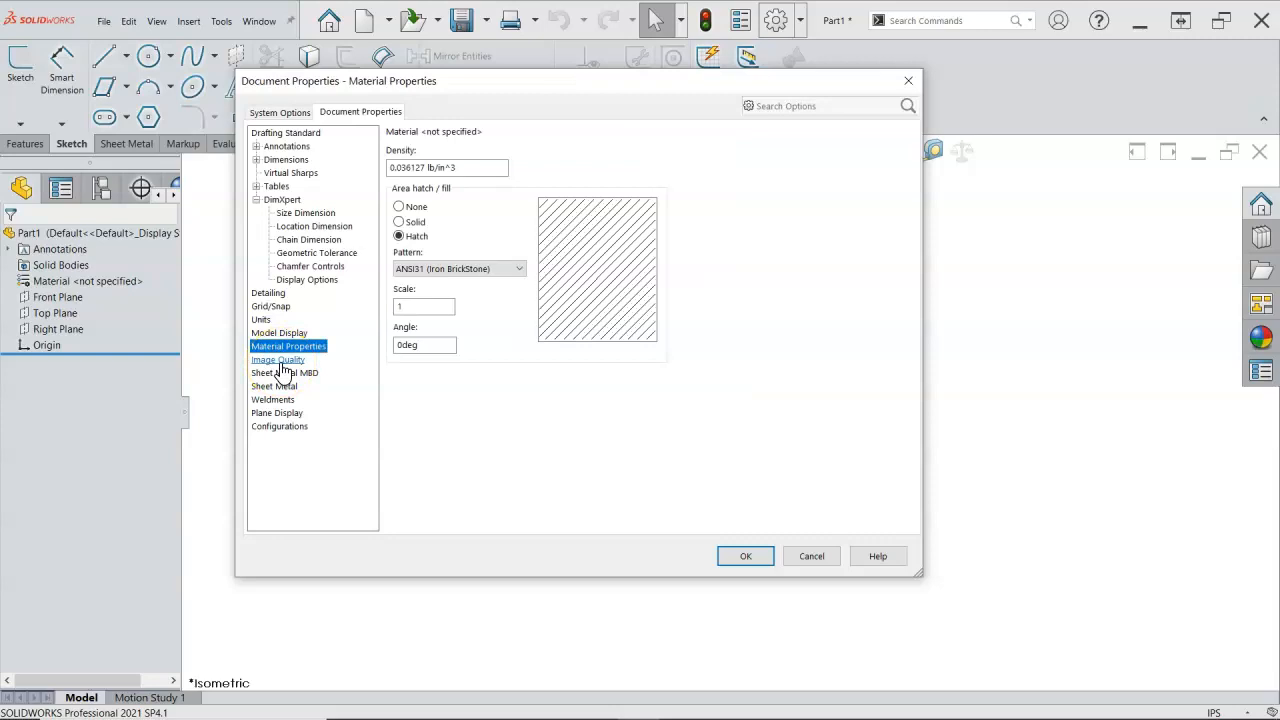
{"action": "left_click", "coordinate": [436, 297]}
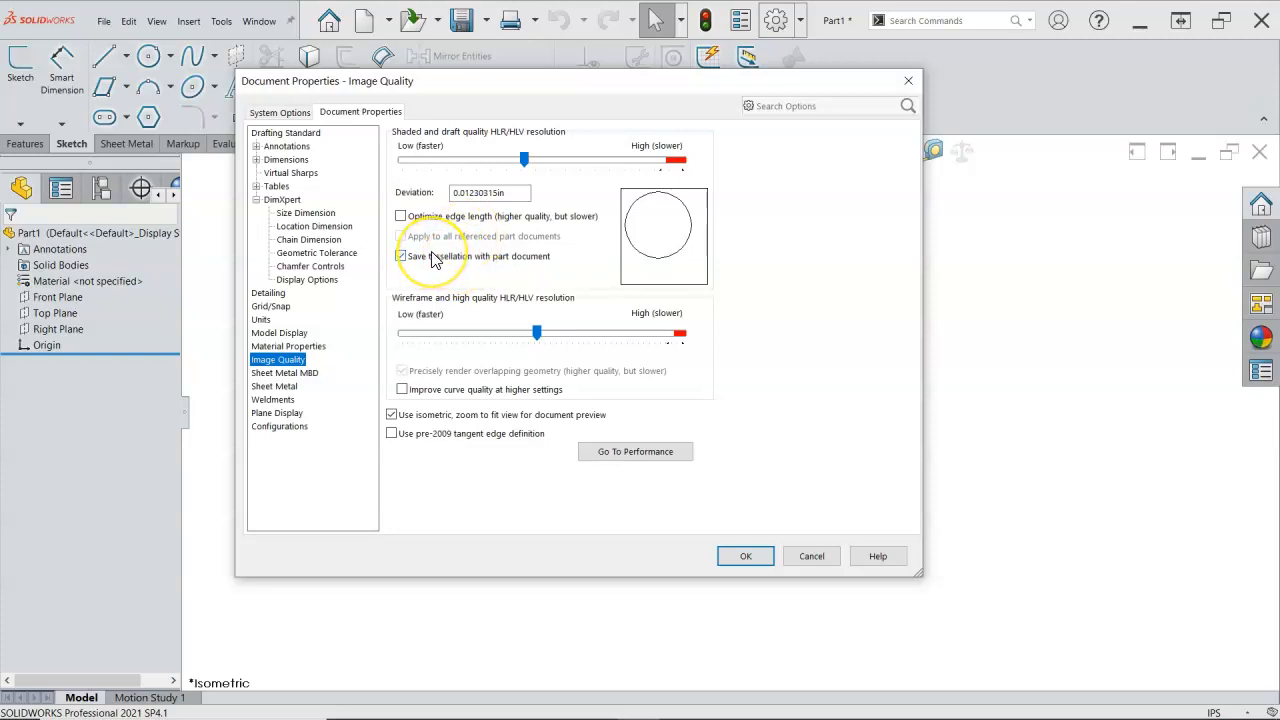
- Review the sheet metal MBD, sheet metal, weldments, plane display and configurations properties, and accept the document properties
{"action": "left_click", "coordinate": [308, 378]}
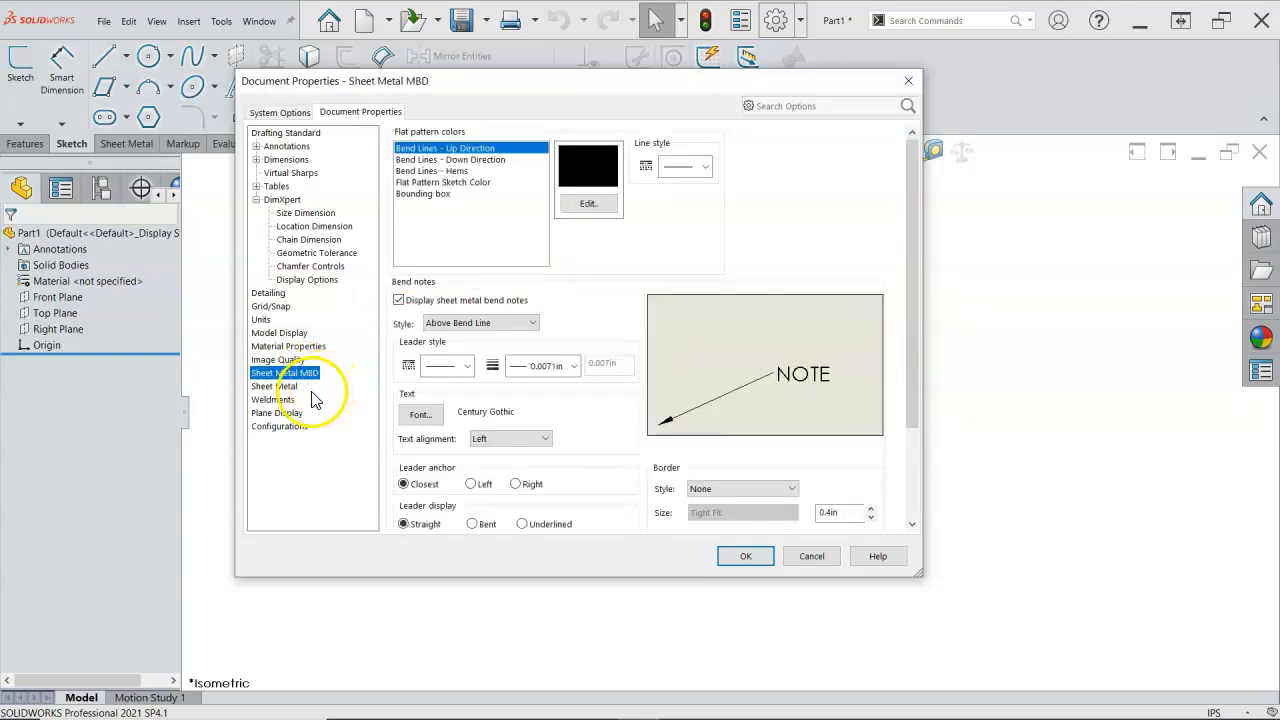
{"action": "left_click", "coordinate": [284, 386]}
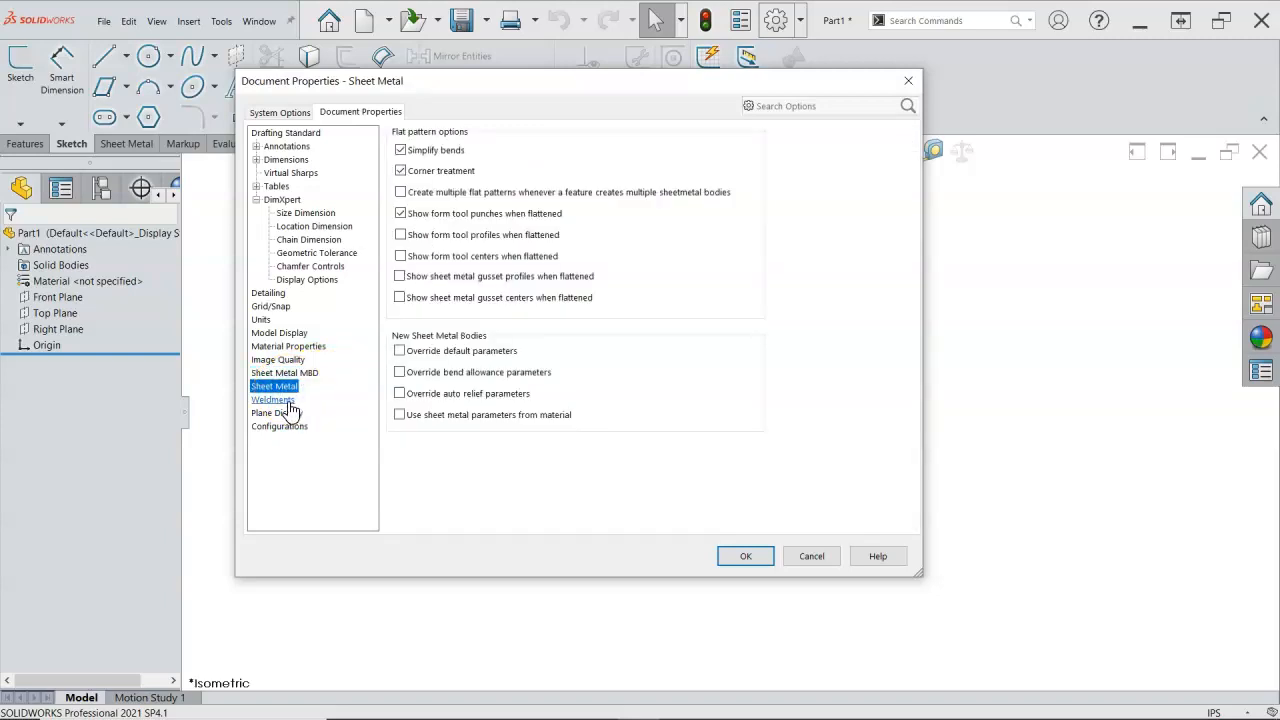
{"action": "left_click", "coordinate": [289, 402]}
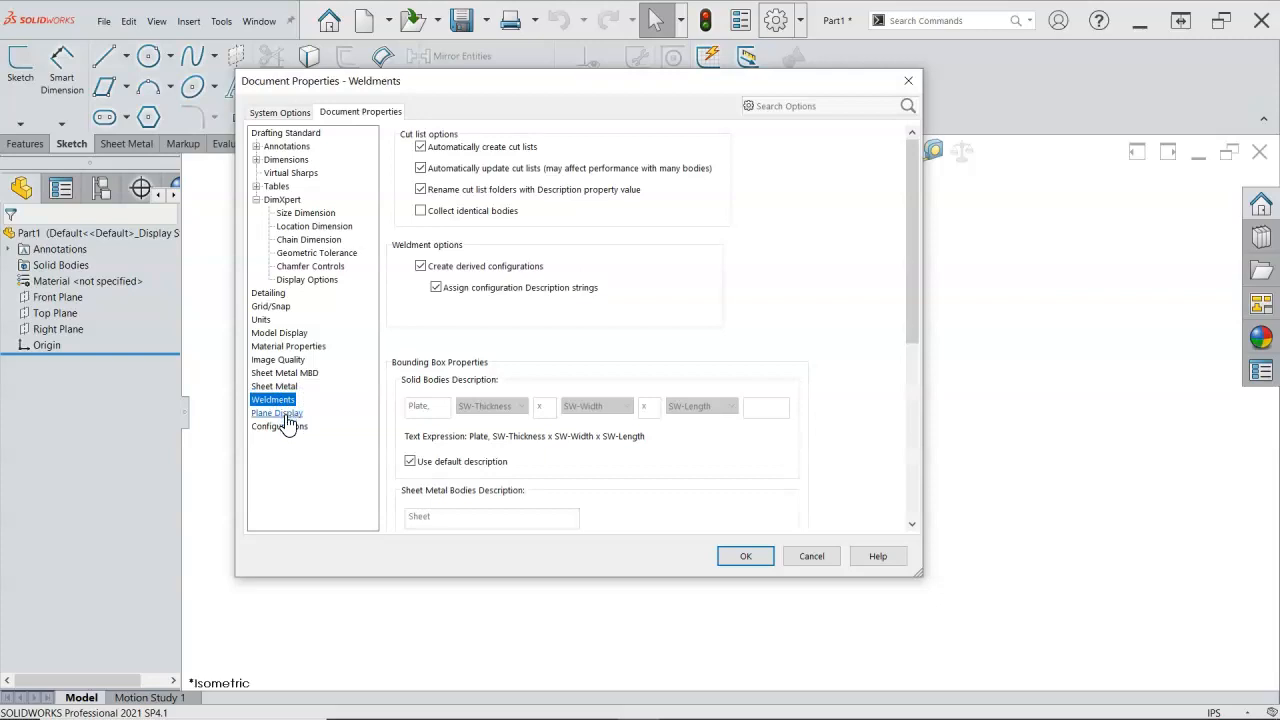
{"action": "left_click", "coordinate": [284, 414]}
{"action": "left_click", "coordinate": [283, 428]}
{"action": "left_click", "coordinate": [750, 557]}
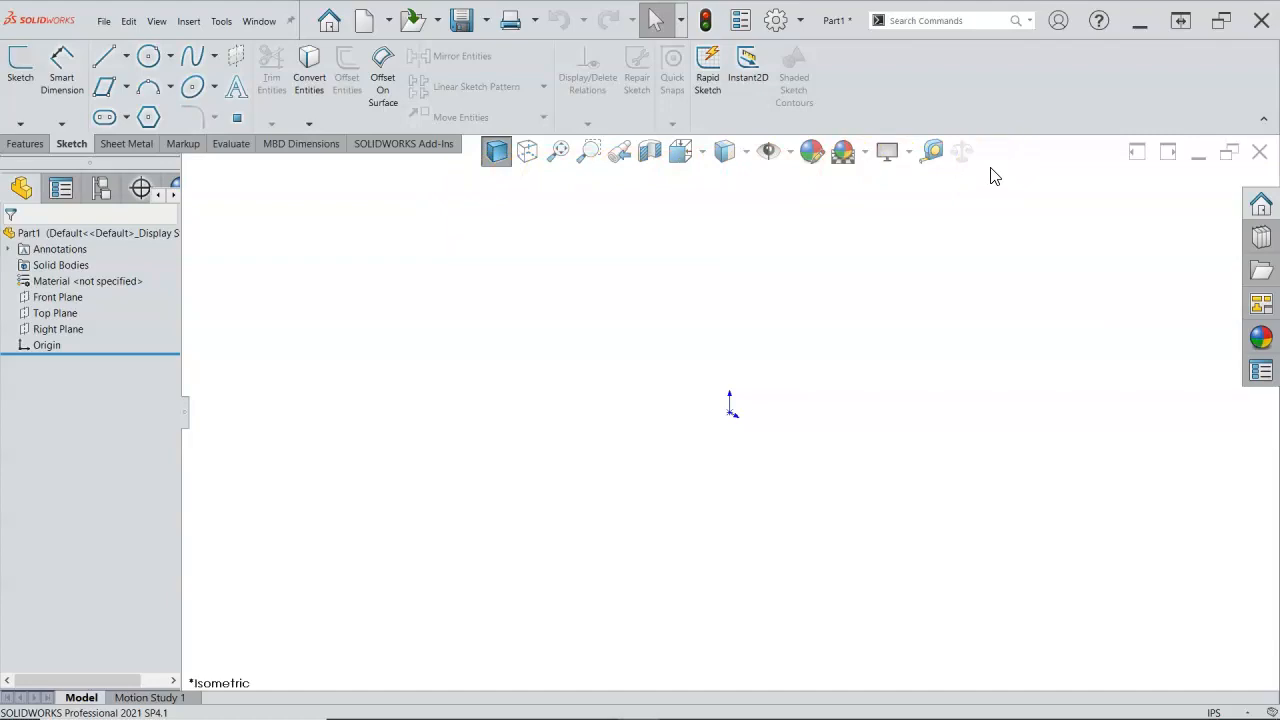
{"action": "right_click", "coordinate": [295, 152]}
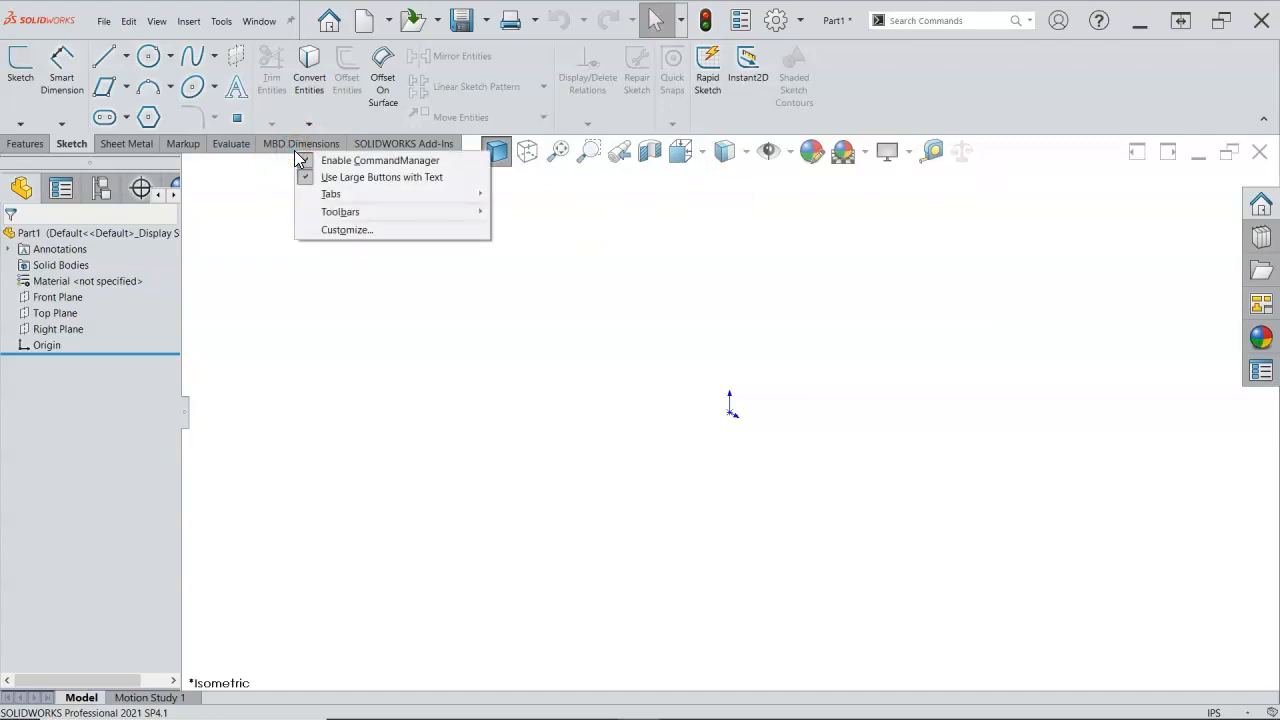
{"action": "mouse_move", "coordinate": [350, 196]}
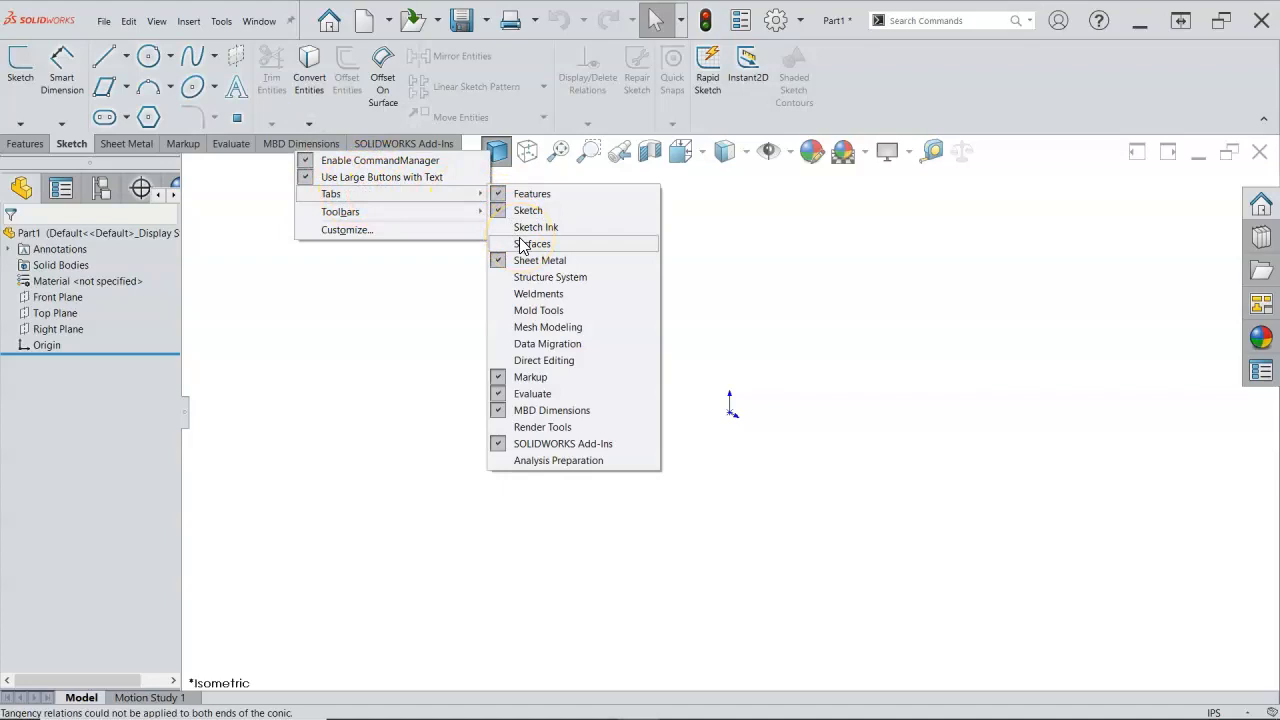
{"action": "left_click", "coordinate": [561, 366]}
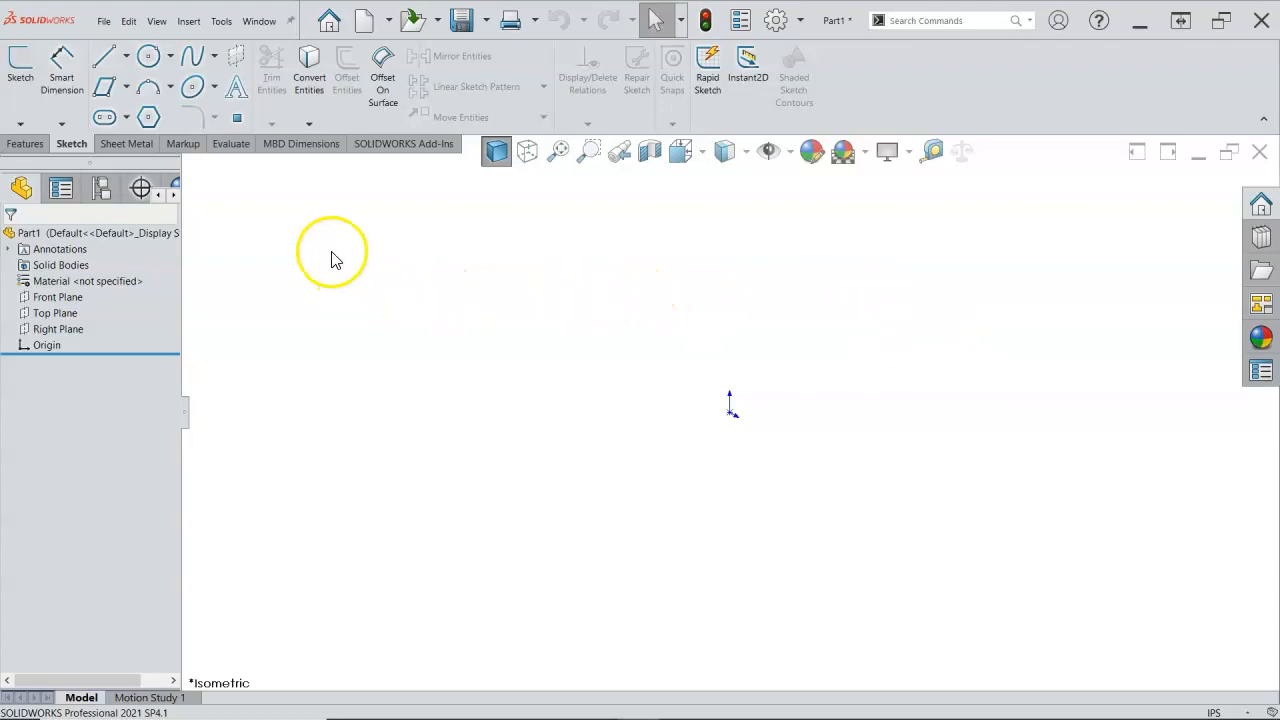
{"action": "left_click", "coordinate": [104, 24]}
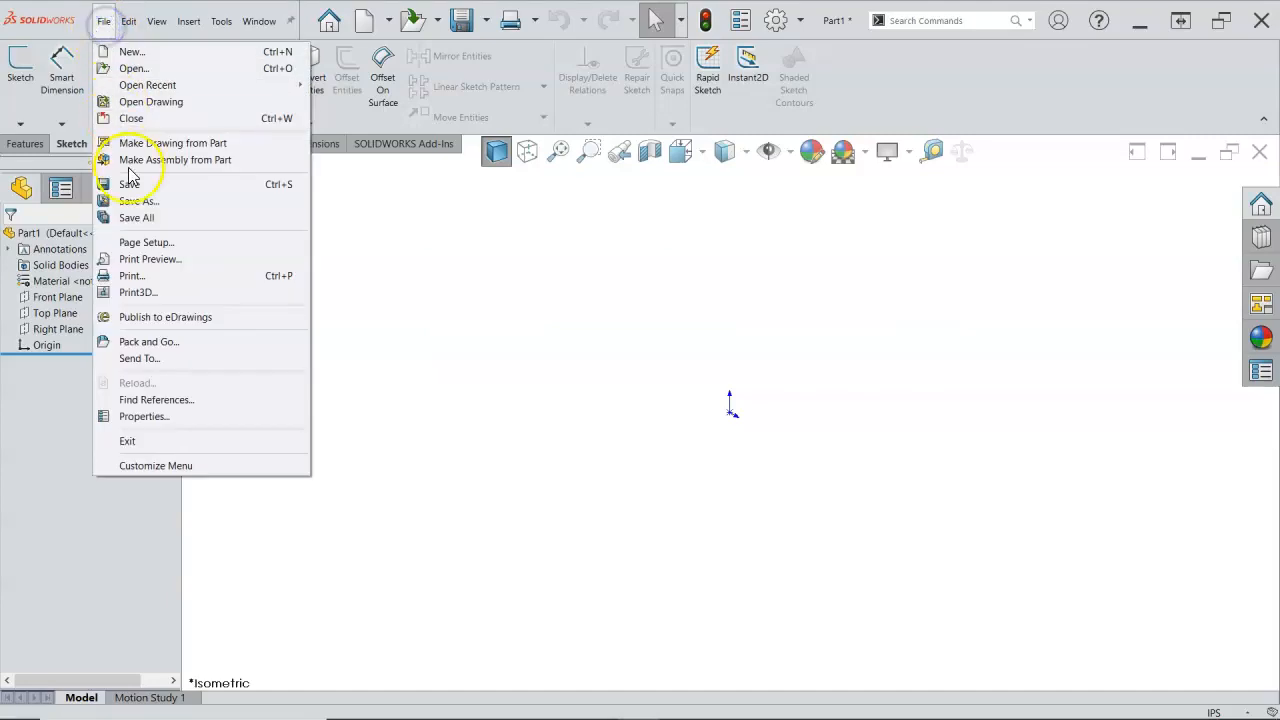
{"action": "left_click", "coordinate": [136, 202]}
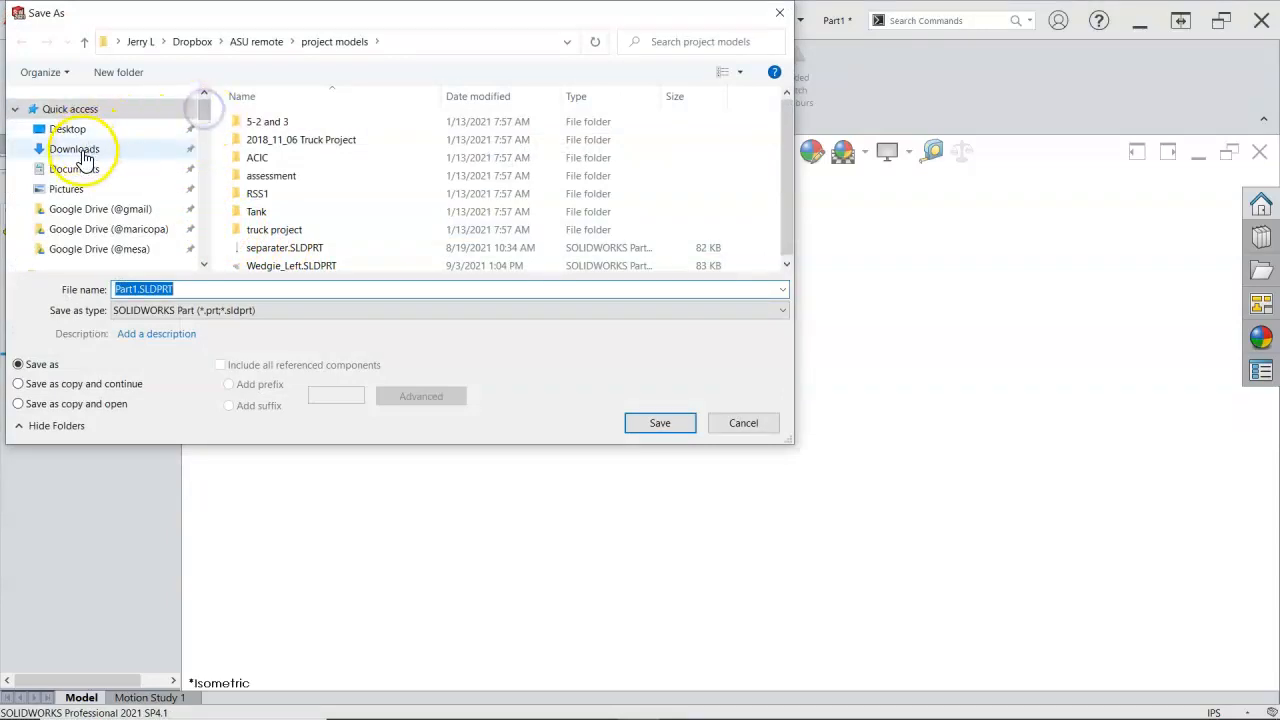
{"action": "left_click", "coordinate": [103, 230]}
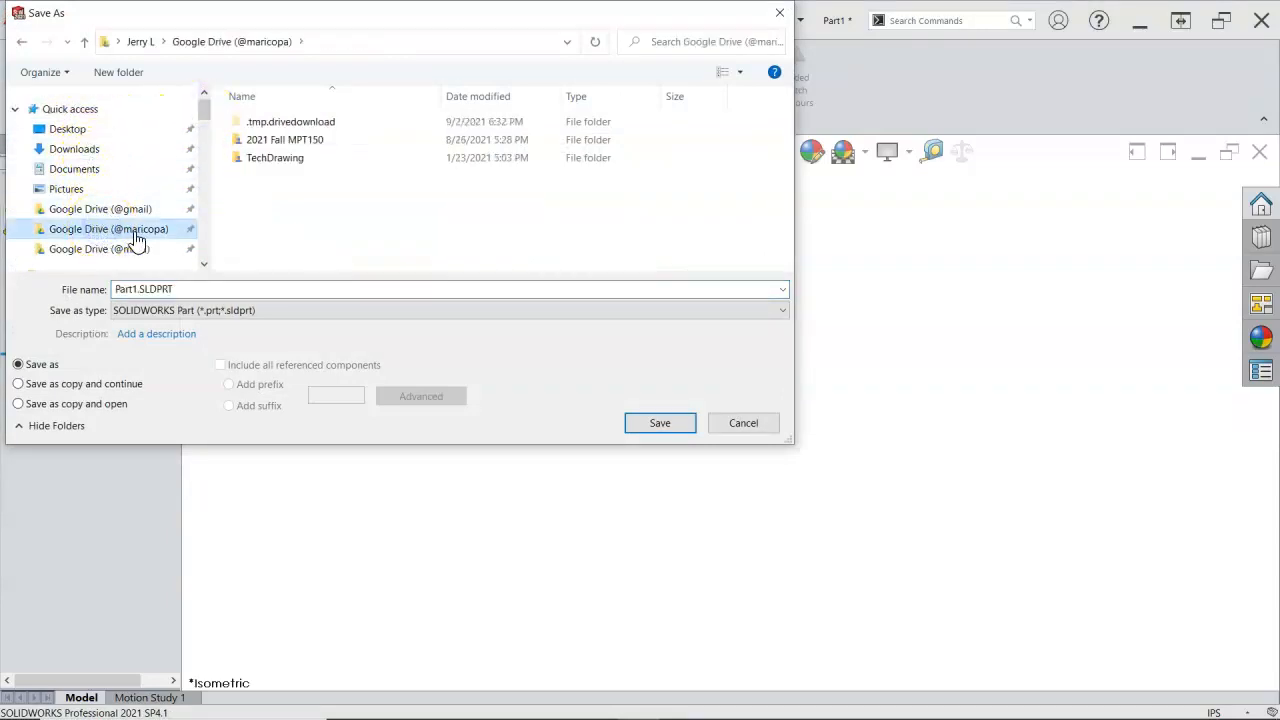
{"action": "left_click", "coordinate": [117, 73]}
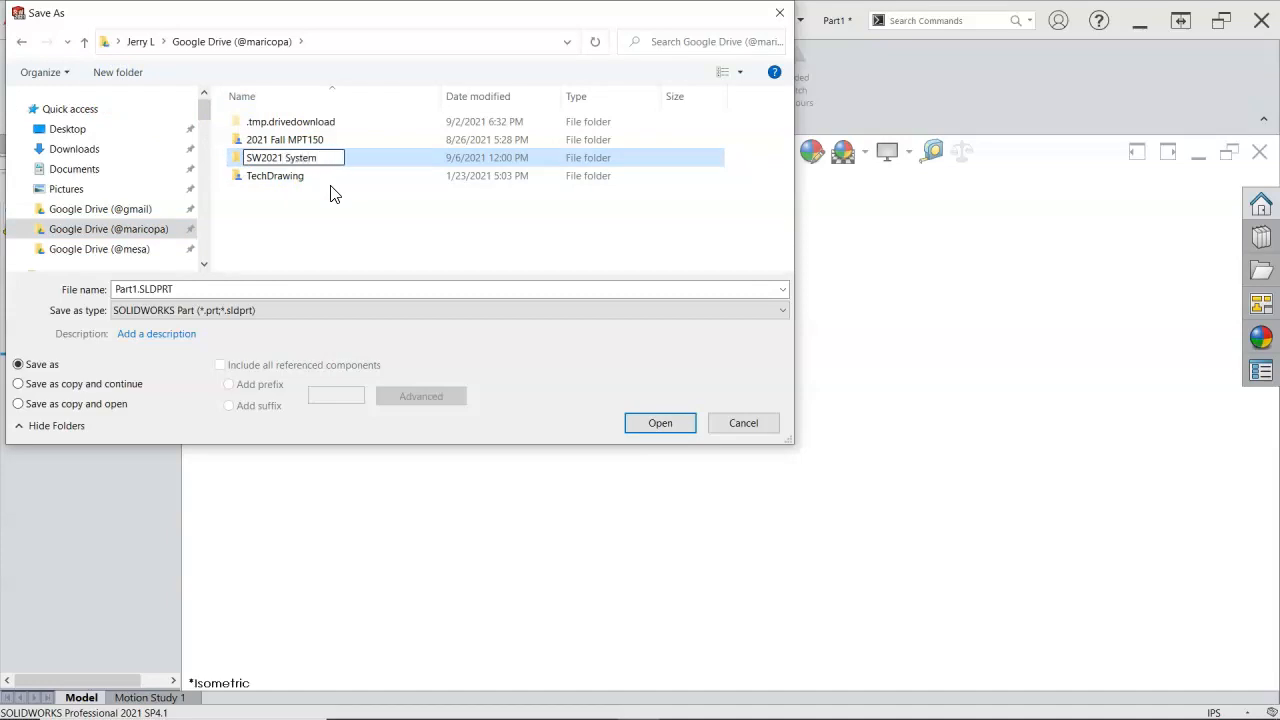
{"action": "left_click", "coordinate": [323, 199]}
{"action": "double_click", "coordinate": [303, 158]}
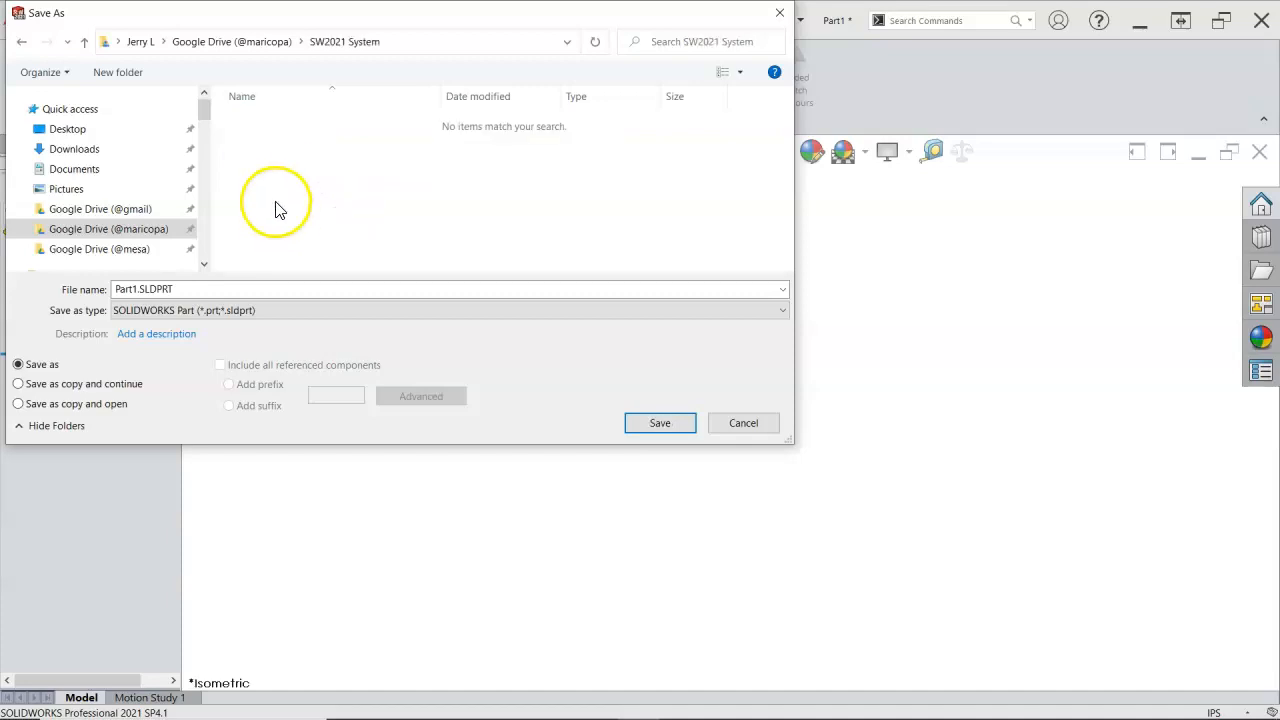
- Create a subfolder named SW Templates inside SW2021 System and open it
{"action": "left_click", "coordinate": [128, 77]}
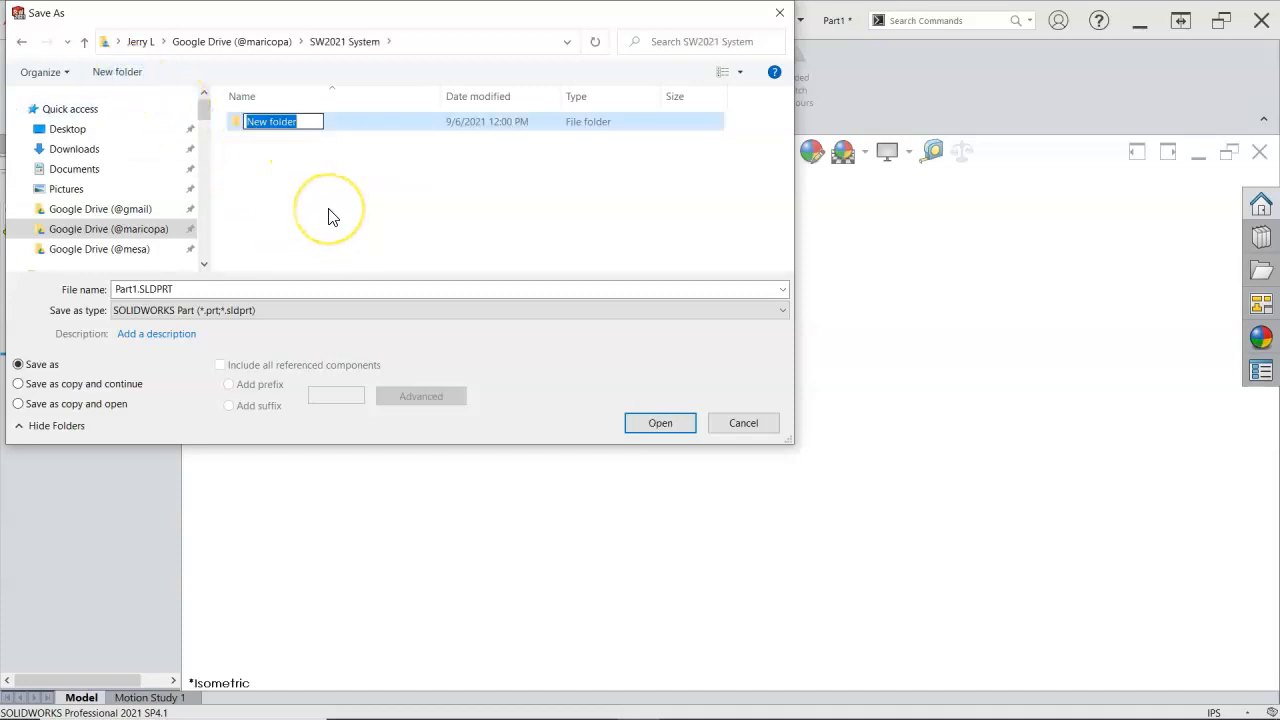
{"action": "type", "text": "SW"}
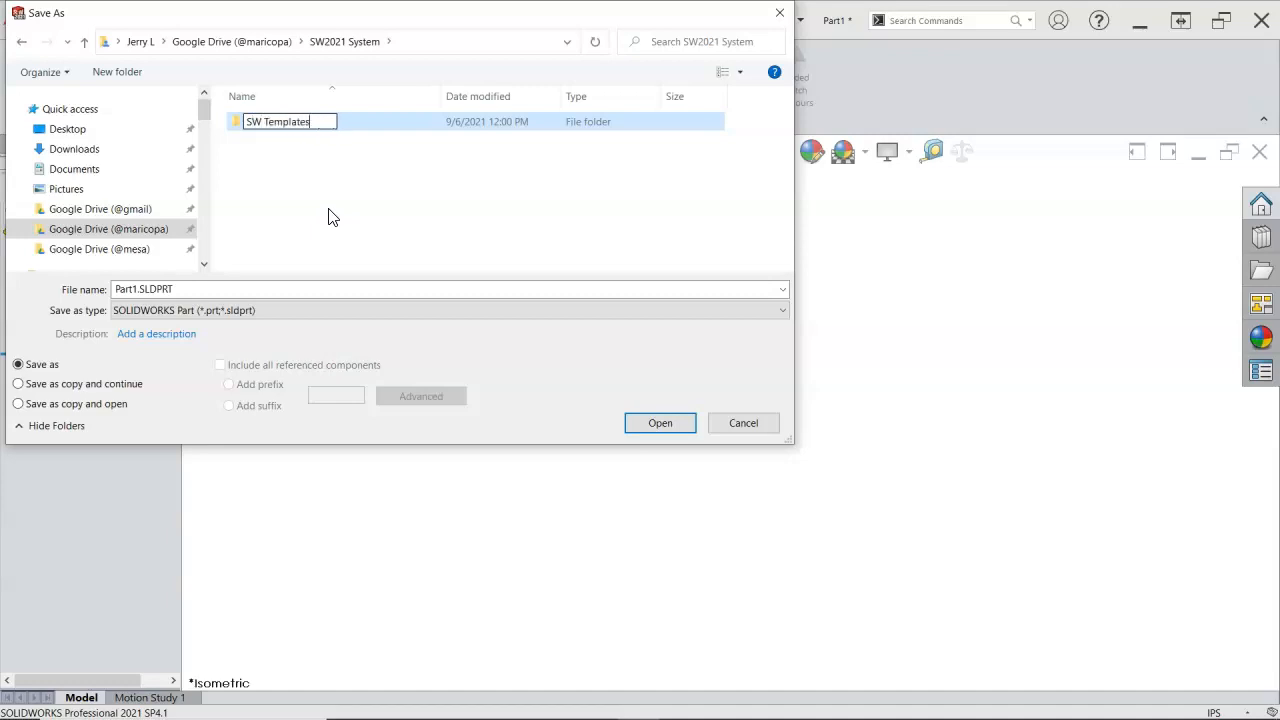
{"action": "type", "text": " Templates"}
{"action": "left_click", "coordinate": [325, 210]}
{"action": "double_click", "coordinate": [286, 123]}
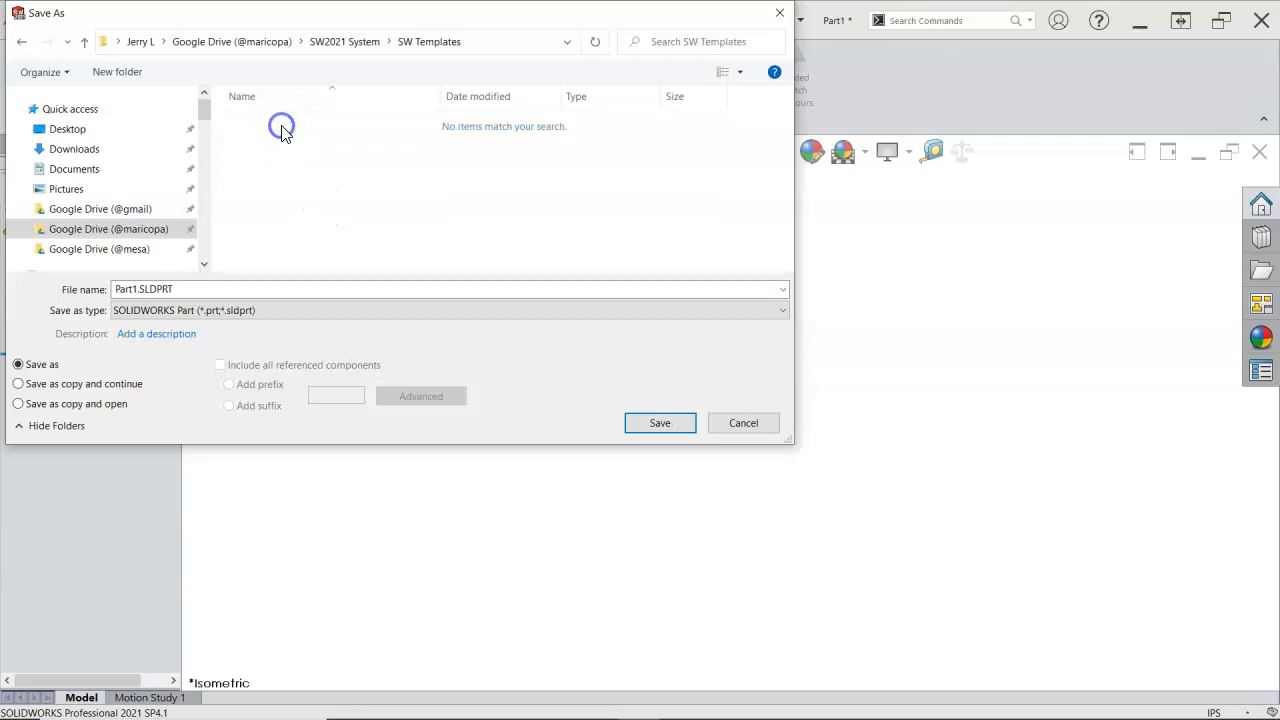
- Name the file Part IN and set its save type to Part Templates (*.prtdot)
{"action": "double_click", "coordinate": [210, 289]}
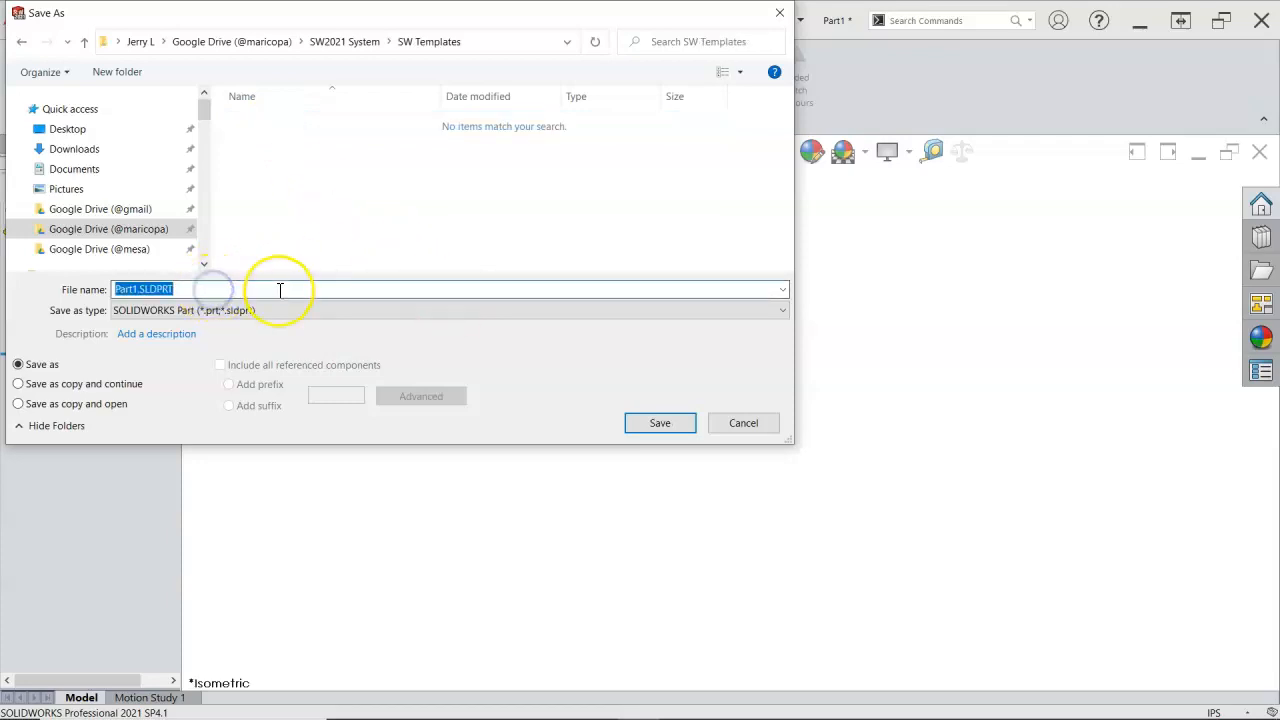
{"action": "type", "text": "Part IN"}
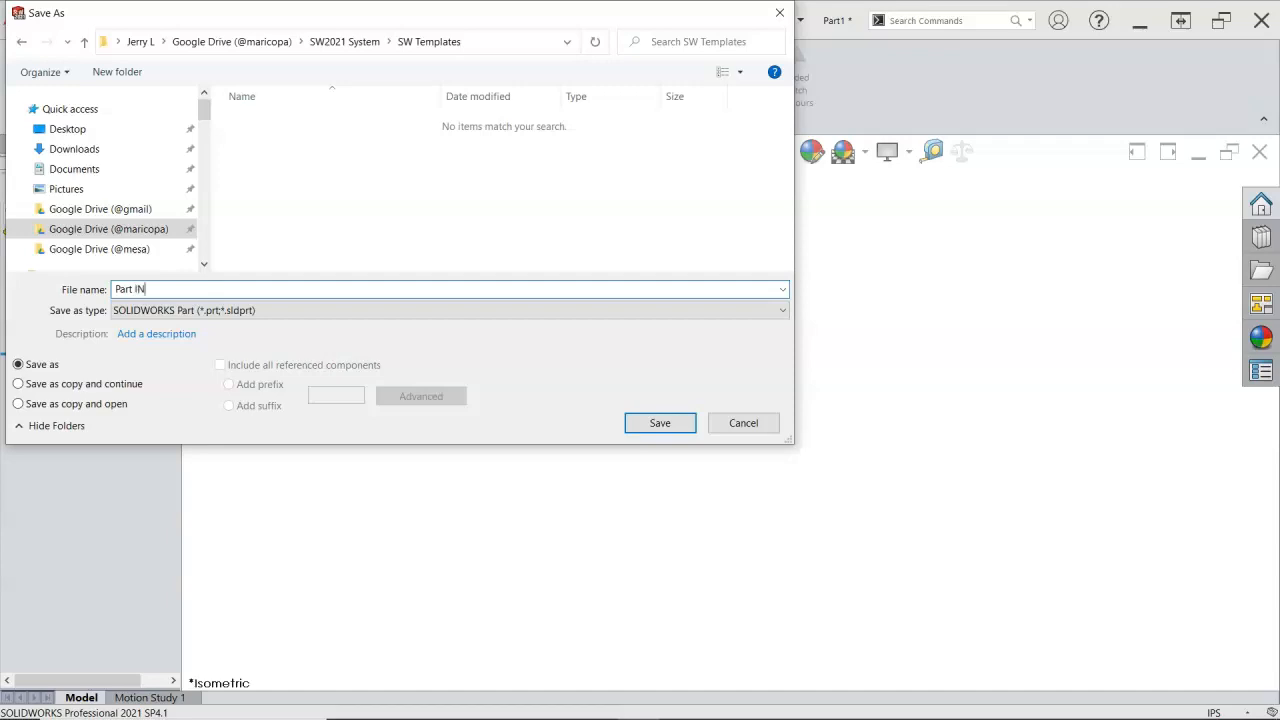
{"action": "left_click", "coordinate": [640, 423]}
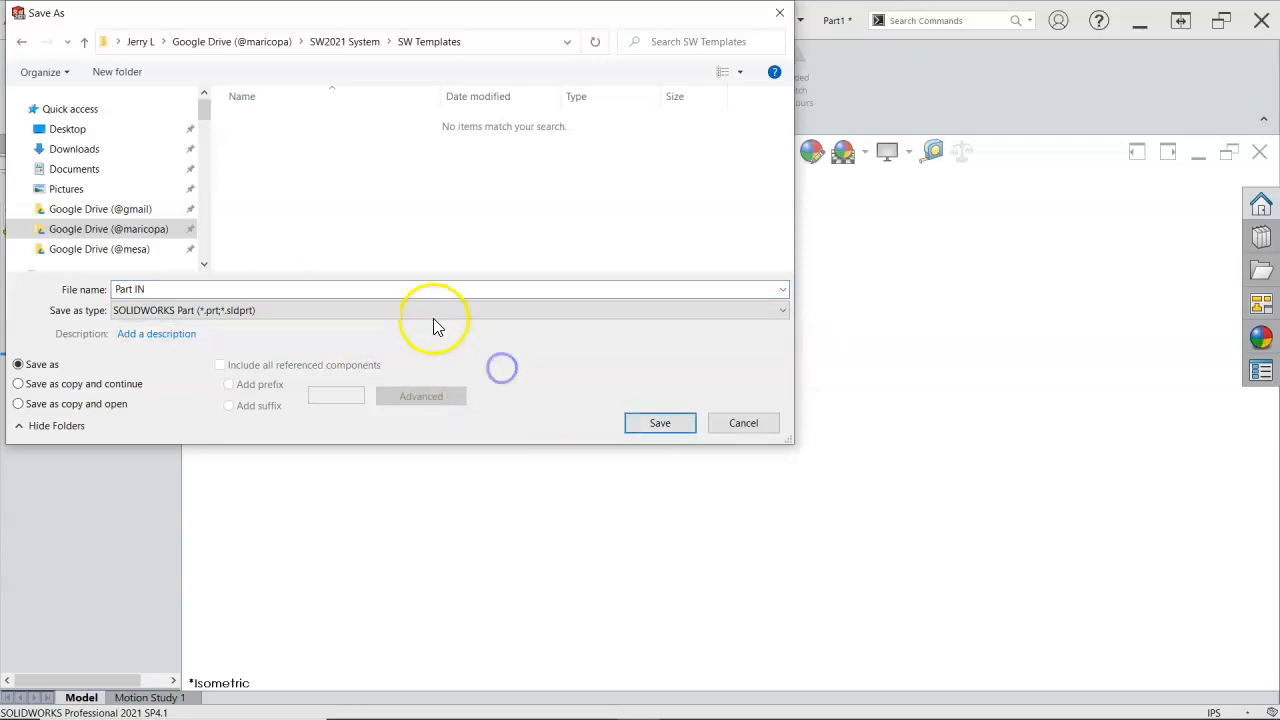
{"action": "left_click", "coordinate": [118, 313]}
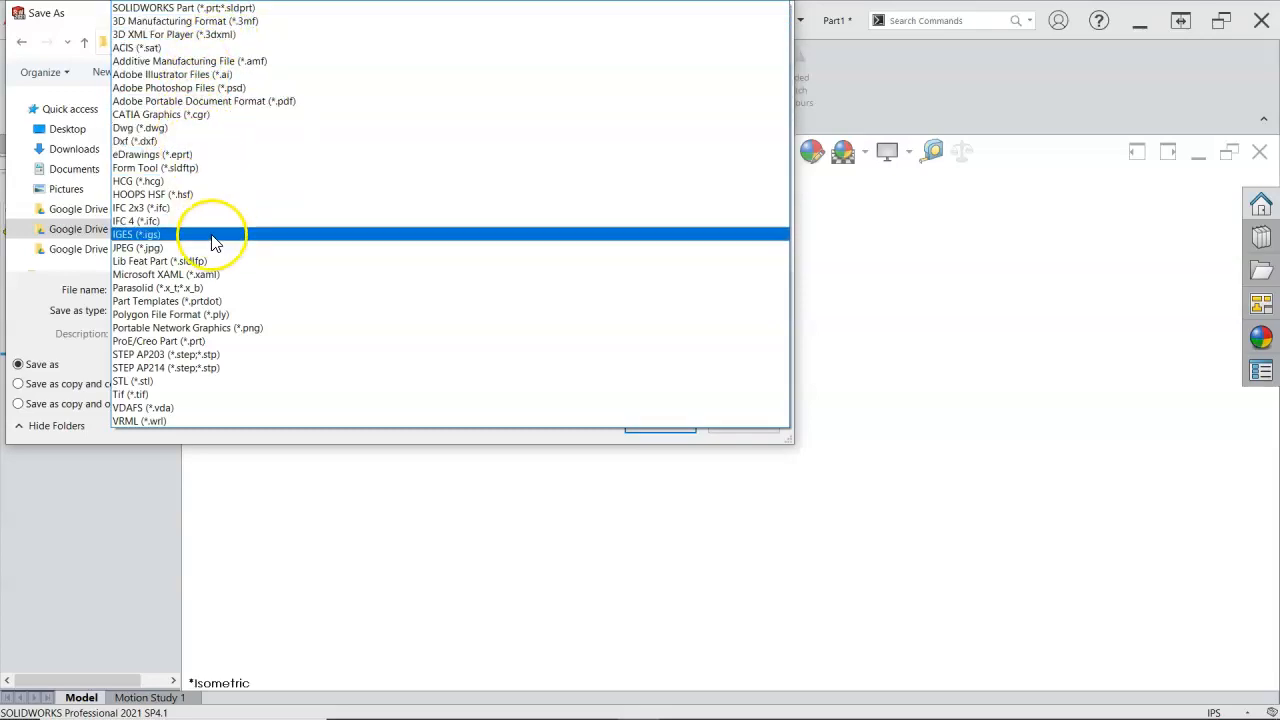
{"action": "left_click", "coordinate": [172, 304]}
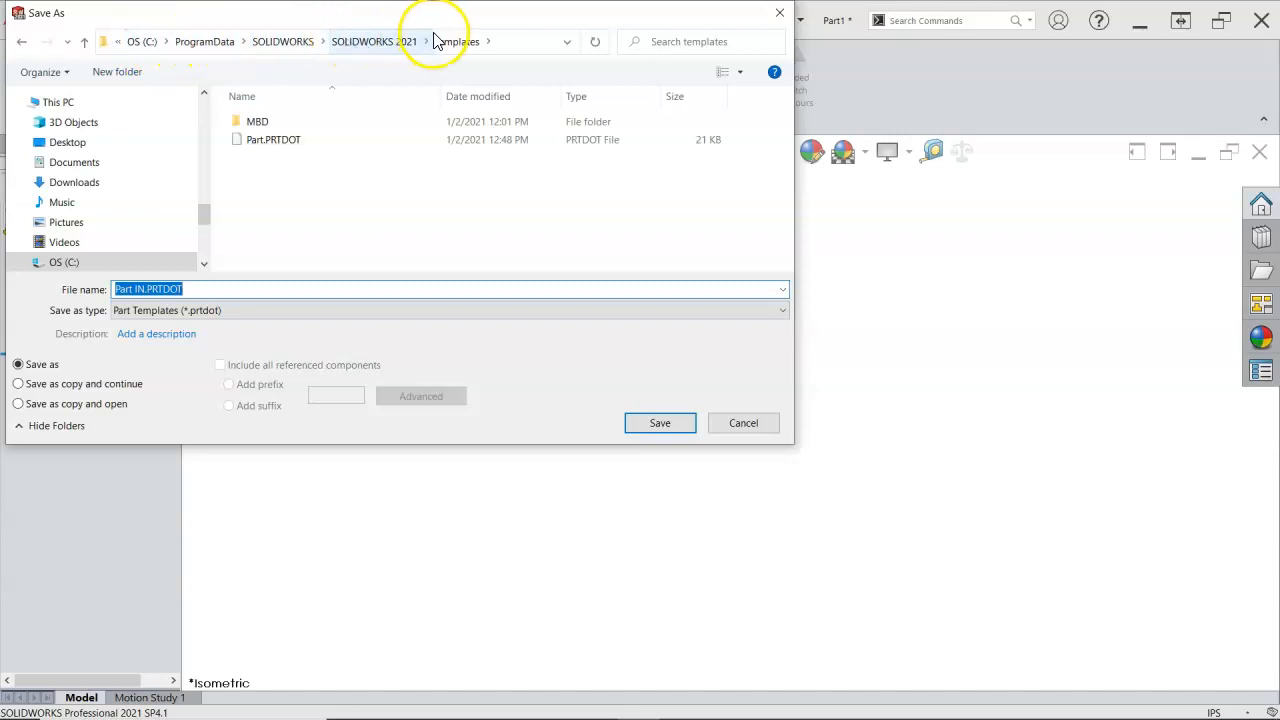
{"action": "left_click_drag", "start_coordinate": [204, 216], "coordinate": [209, 104]}
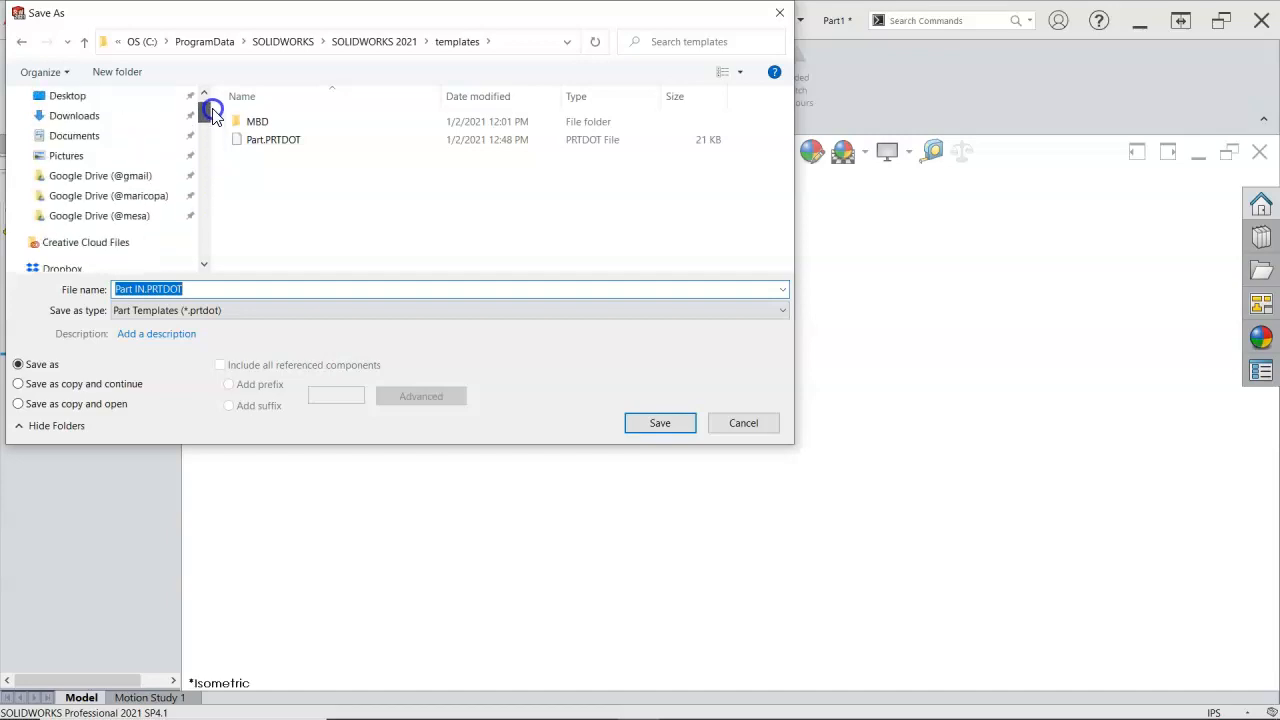
{"action": "left_click", "coordinate": [150, 197]}
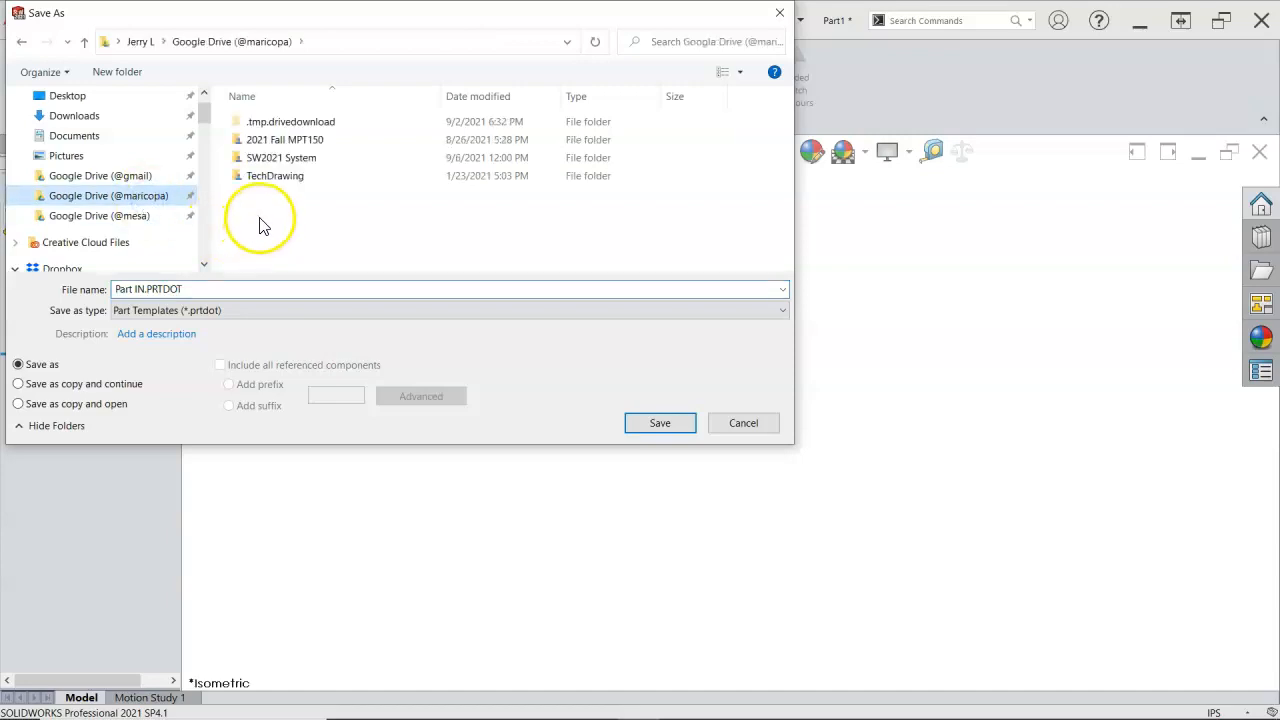
{"action": "double_click", "coordinate": [282, 158]}
{"action": "left_click", "coordinate": [272, 123]}
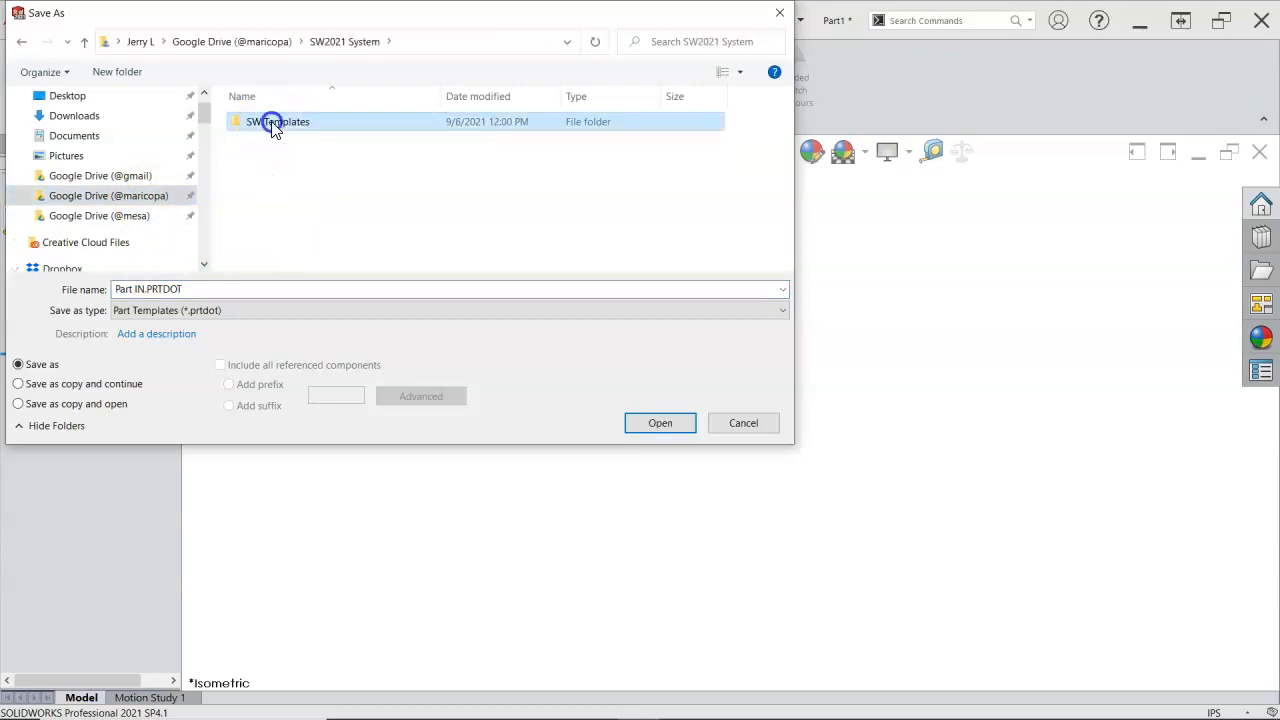
{"action": "double_click", "coordinate": [272, 123]}
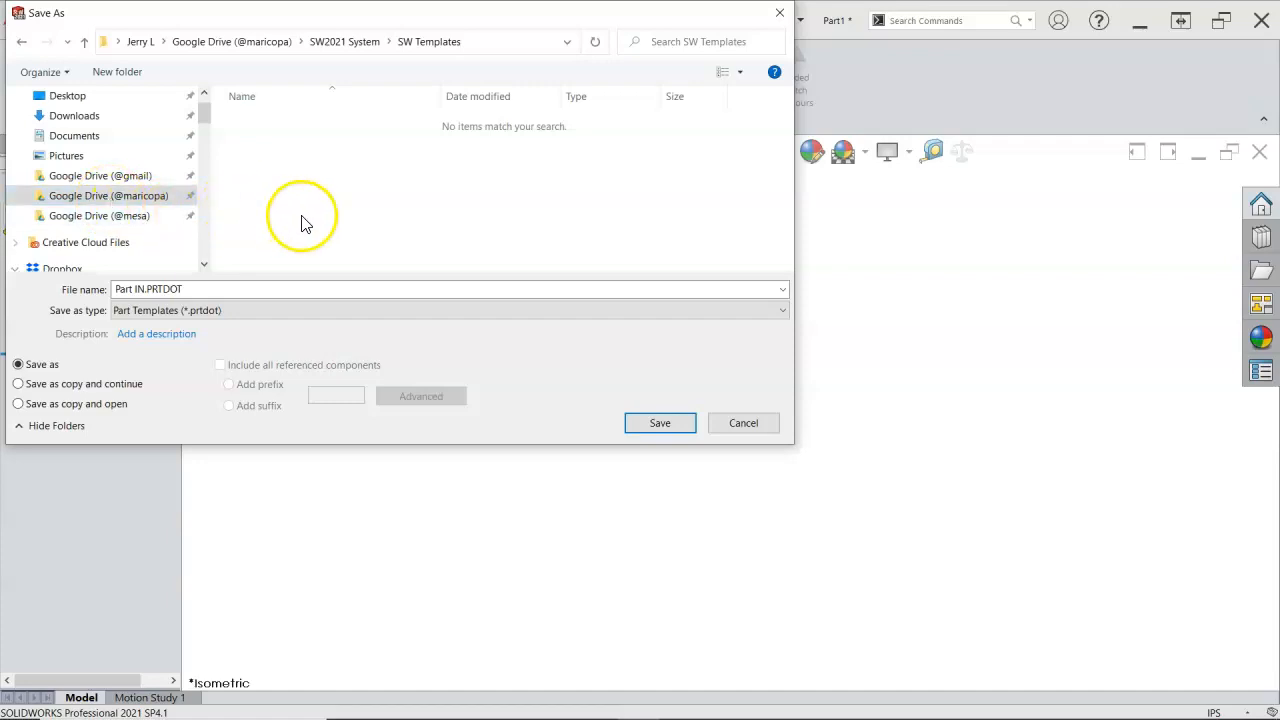
{"action": "left_click", "coordinate": [333, 172]}
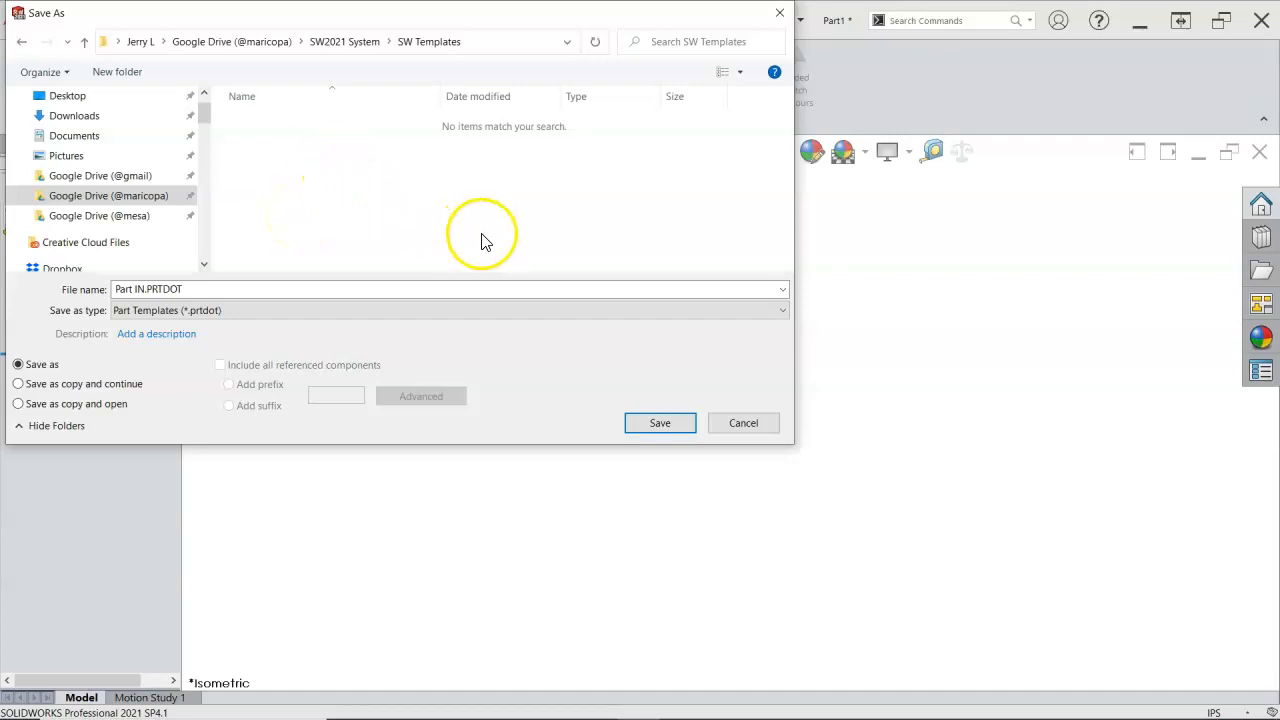
{"action": "left_click", "coordinate": [656, 425]}
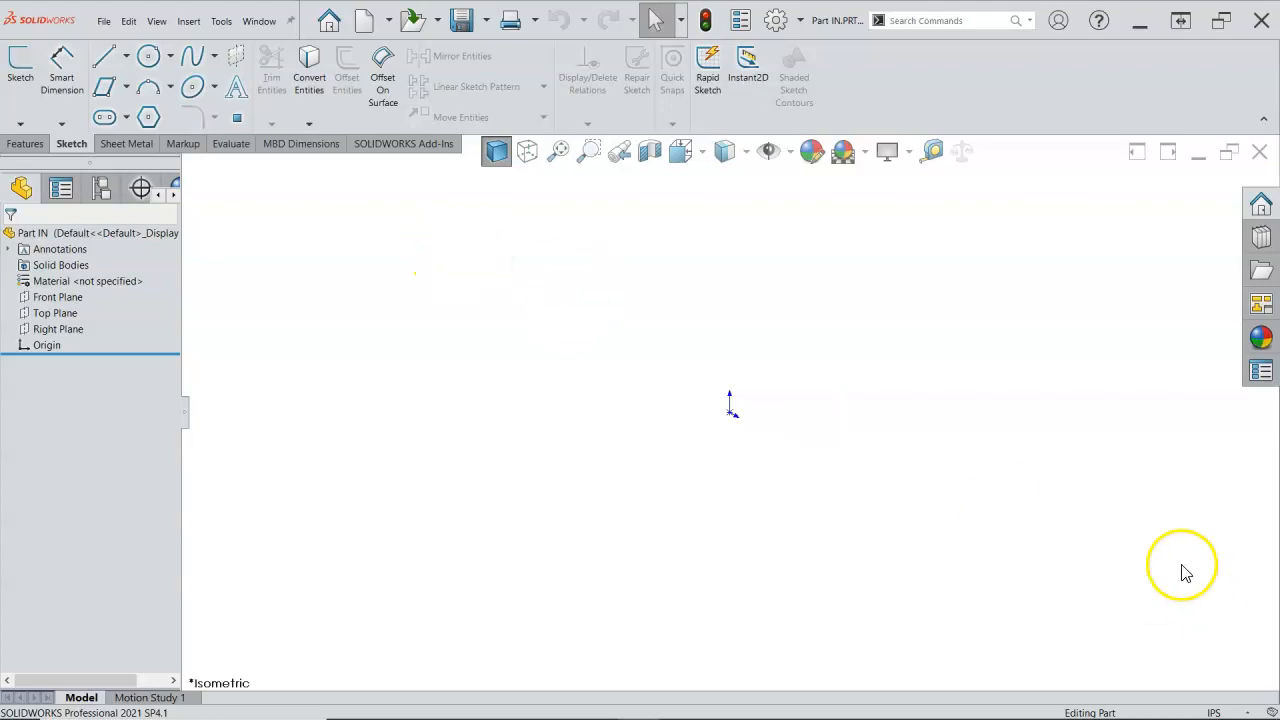
- Change the document's unit system to MMGS and set the length precision to two decimals (.12)
{"action": "left_click", "coordinate": [1245, 713]}
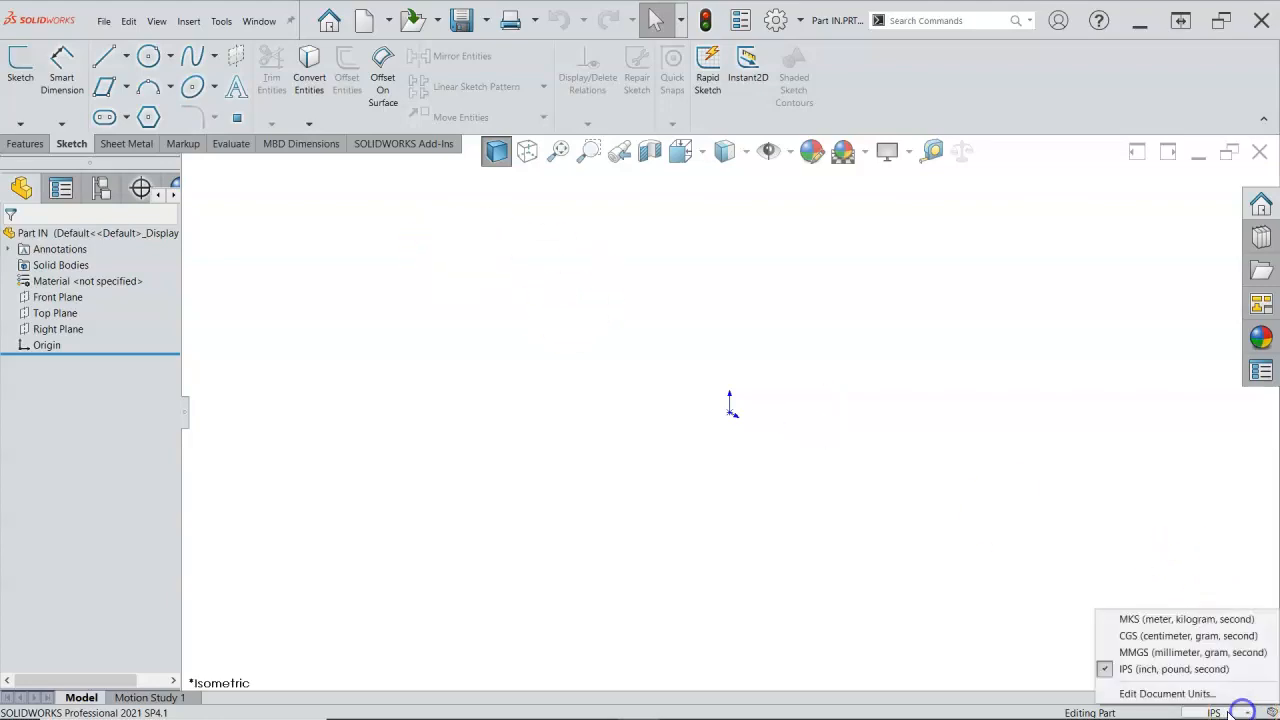
{"action": "left_click", "coordinate": [1192, 694]}
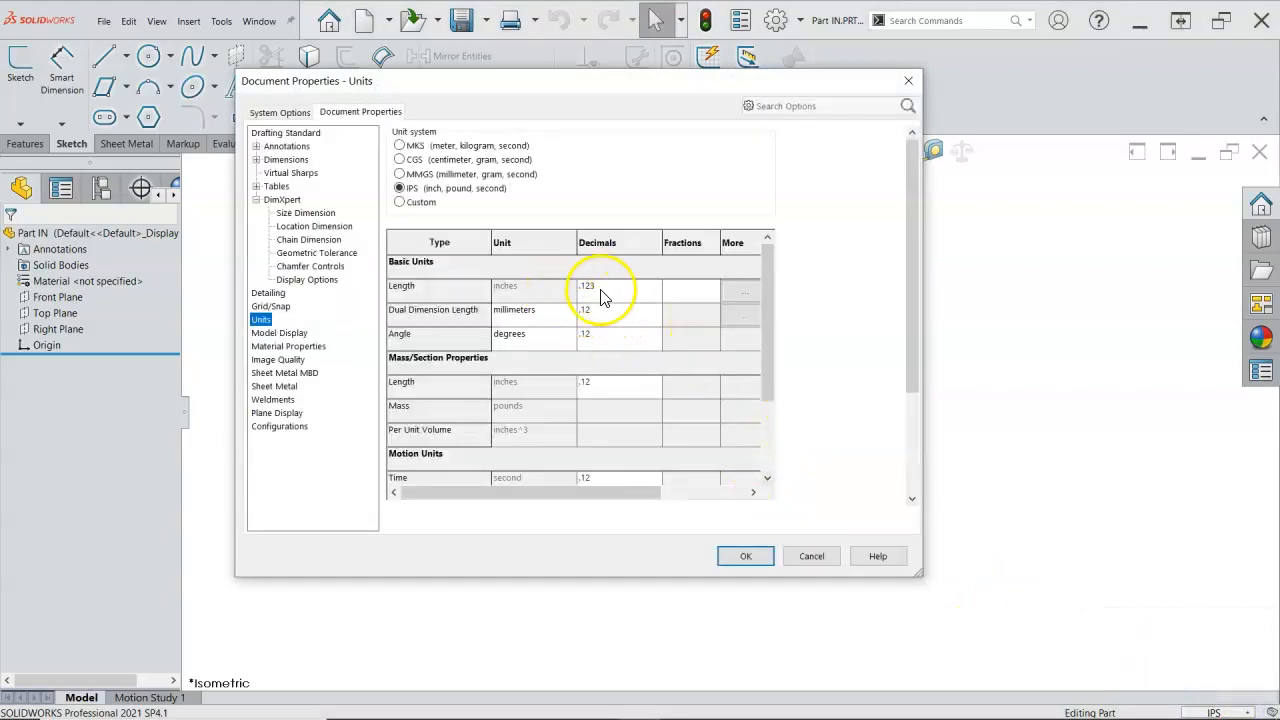
{"action": "left_click", "coordinate": [399, 174]}
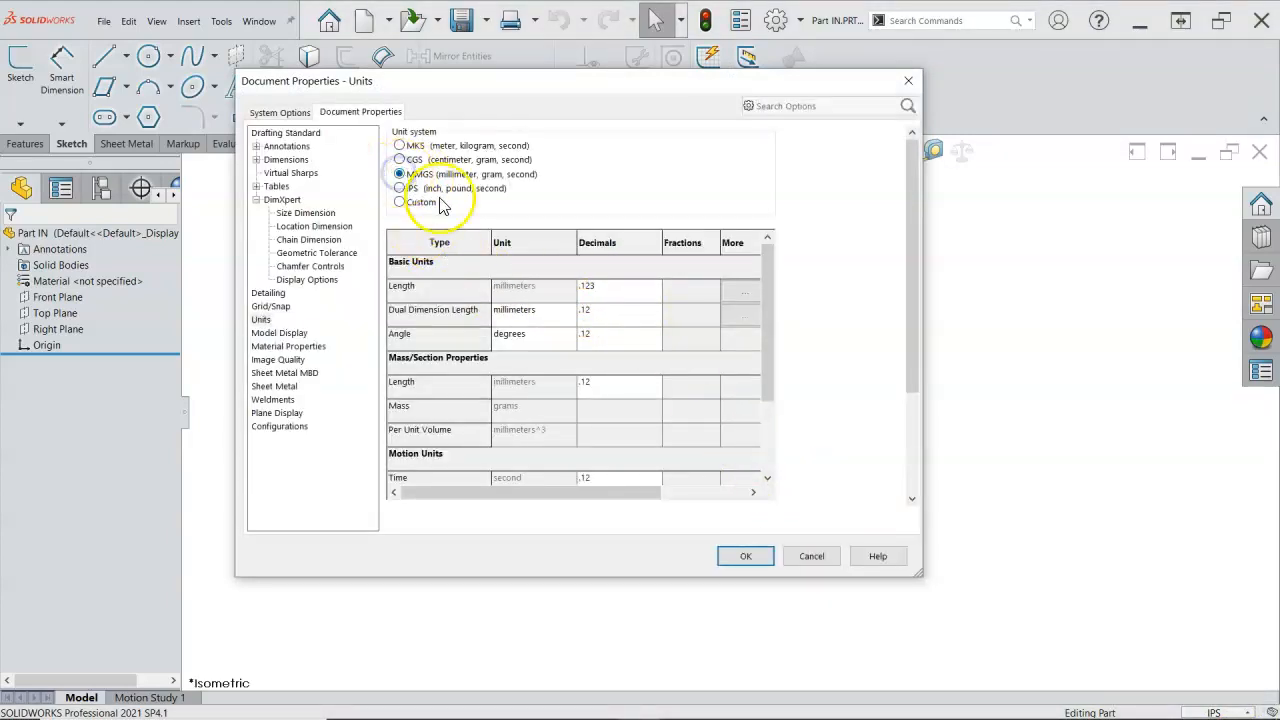
{"action": "left_click", "coordinate": [563, 316]}
{"action": "left_click", "coordinate": [653, 286]}
{"action": "scroll", "coordinate": [605, 322], "scroll_direction": "up", "scroll_amount": 1}
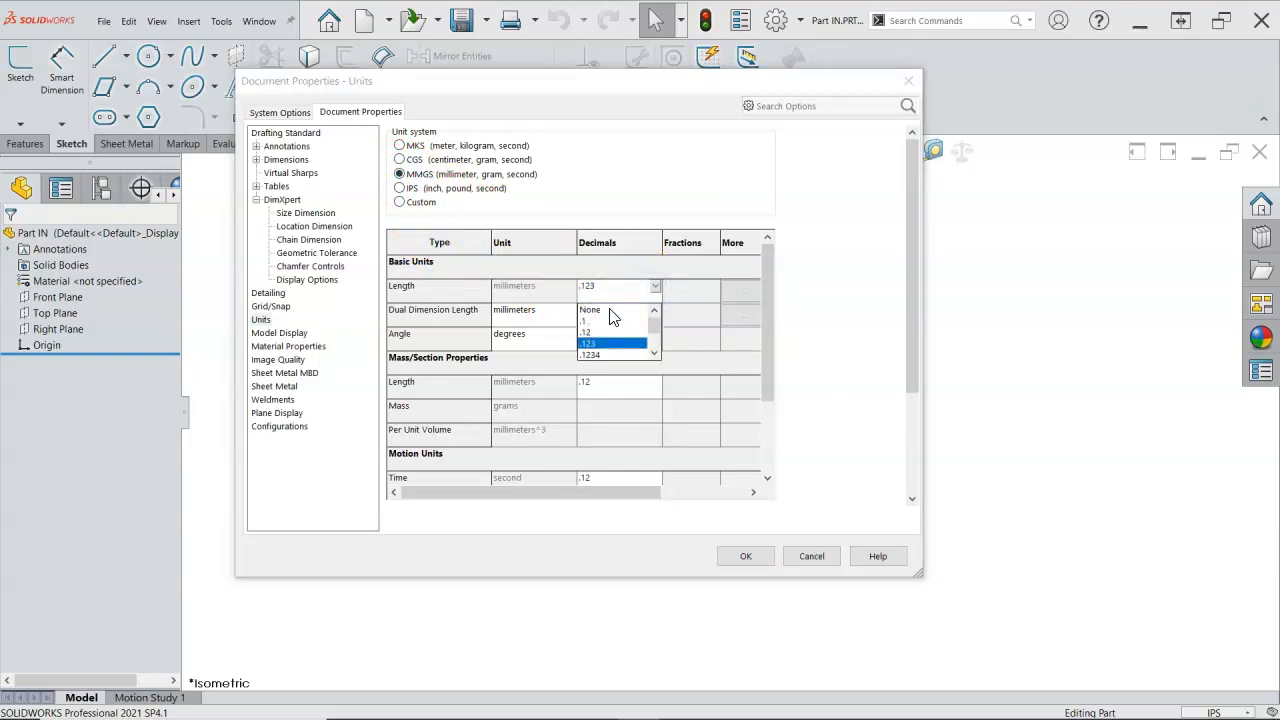
{"action": "left_click", "coordinate": [597, 330]}
- Set the dual dimension length to inches with three decimals (.123) and apply the document units
{"action": "left_click", "coordinate": [556, 313]}
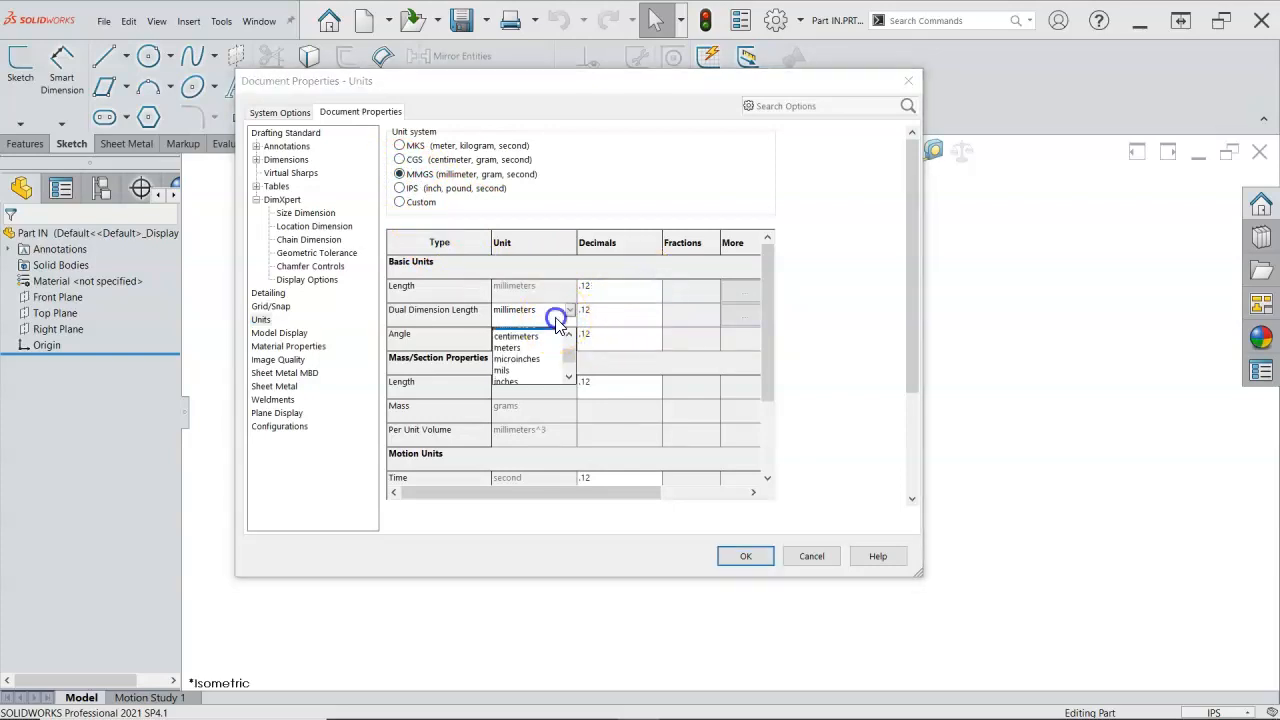
{"action": "scroll", "coordinate": [533, 348], "scroll_direction": "down", "scroll_amount": 2}
{"action": "scroll", "coordinate": [533, 348], "scroll_direction": "up", "scroll_amount": 2}
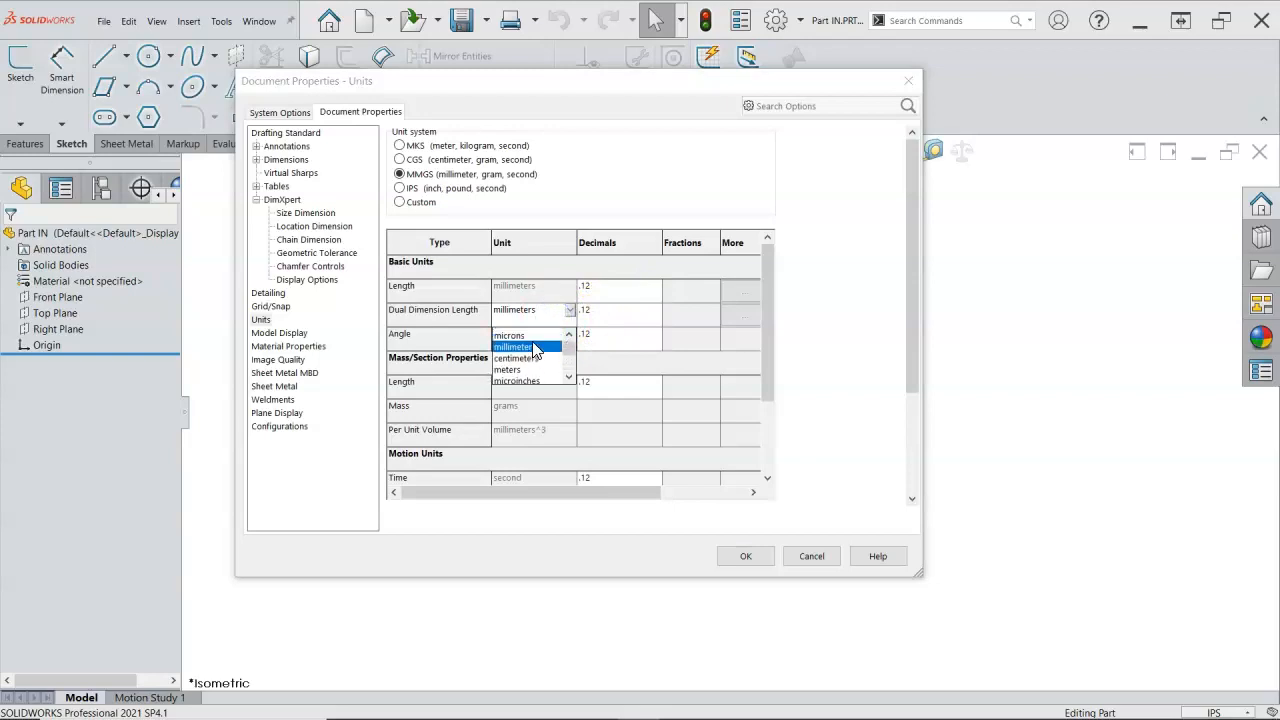
{"action": "scroll", "coordinate": [533, 348], "scroll_direction": "down", "scroll_amount": 2}
{"action": "left_click", "coordinate": [503, 357]}
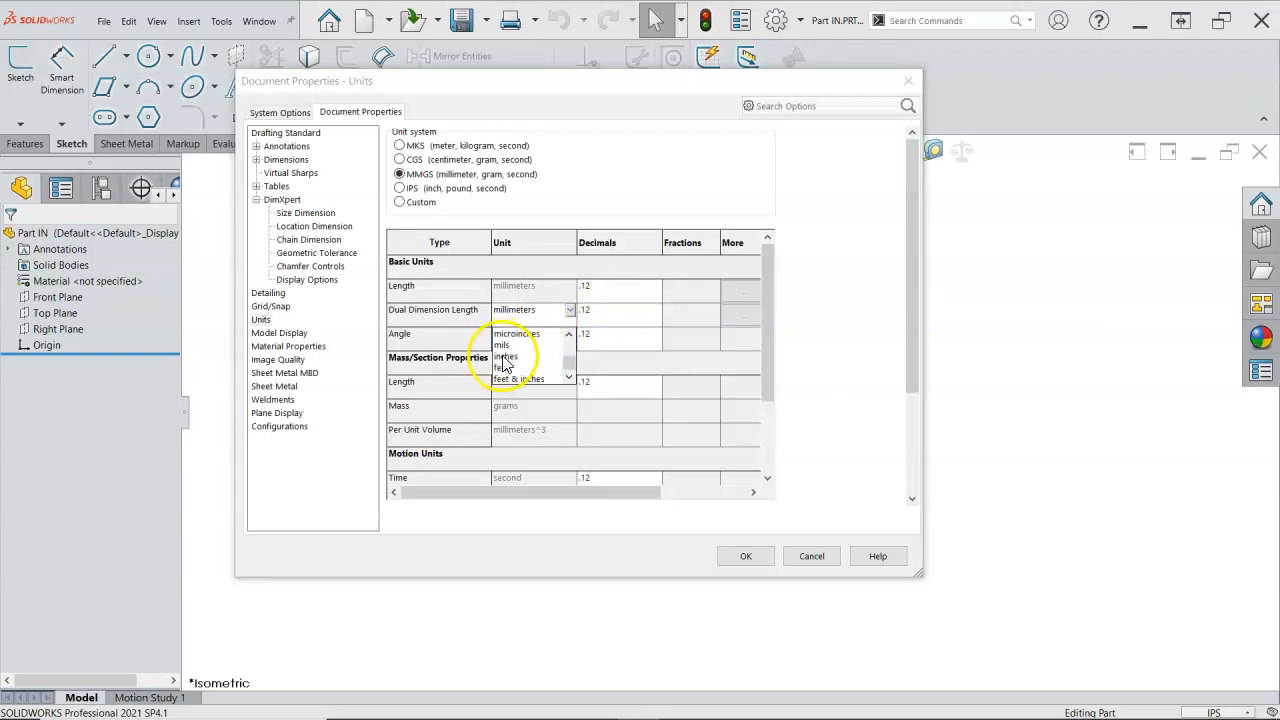
{"action": "left_click", "coordinate": [645, 311]}
{"action": "left_click", "coordinate": [607, 345]}
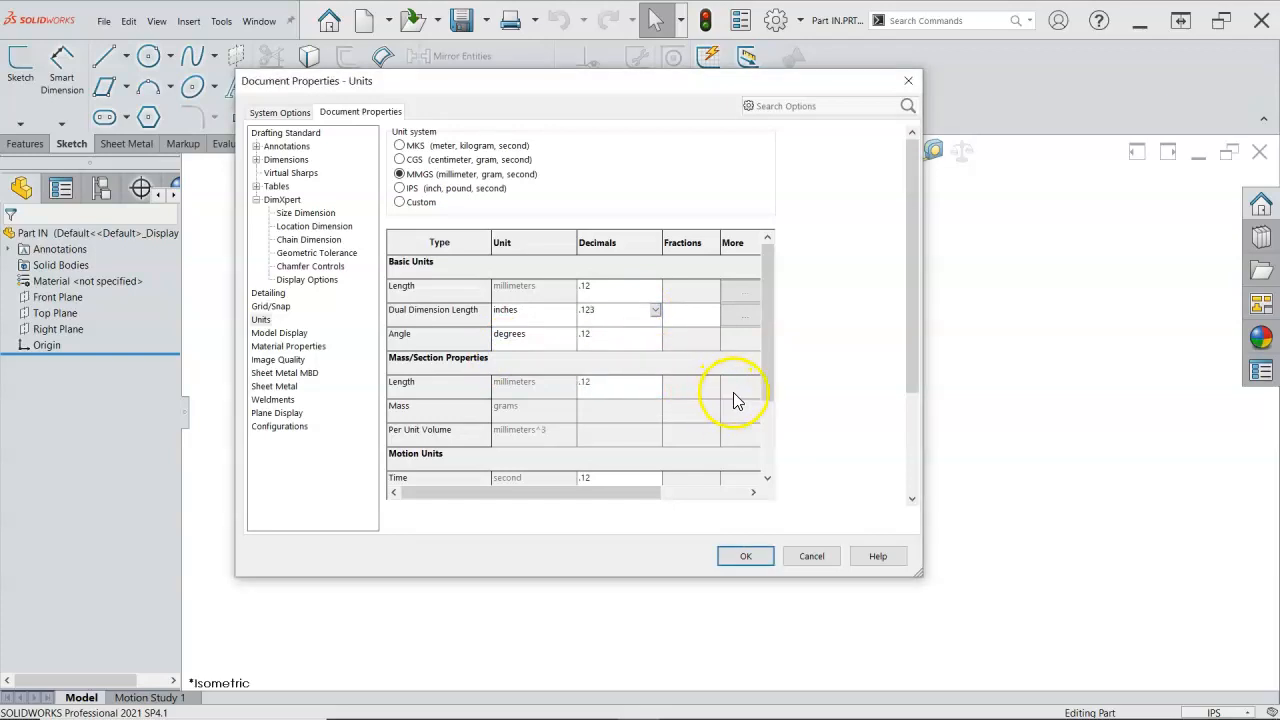
{"action": "left_click", "coordinate": [745, 556]}
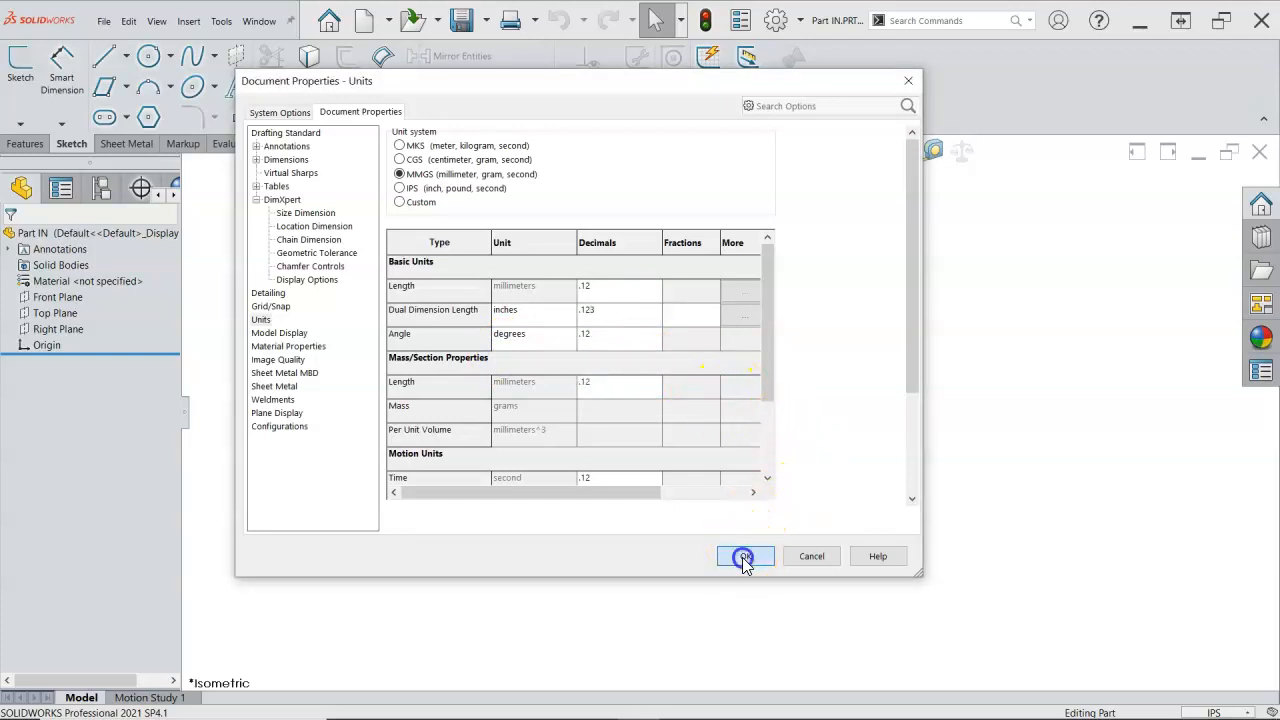
{"action": "left_click", "coordinate": [104, 21]}
{"action": "left_click", "coordinate": [128, 201]}
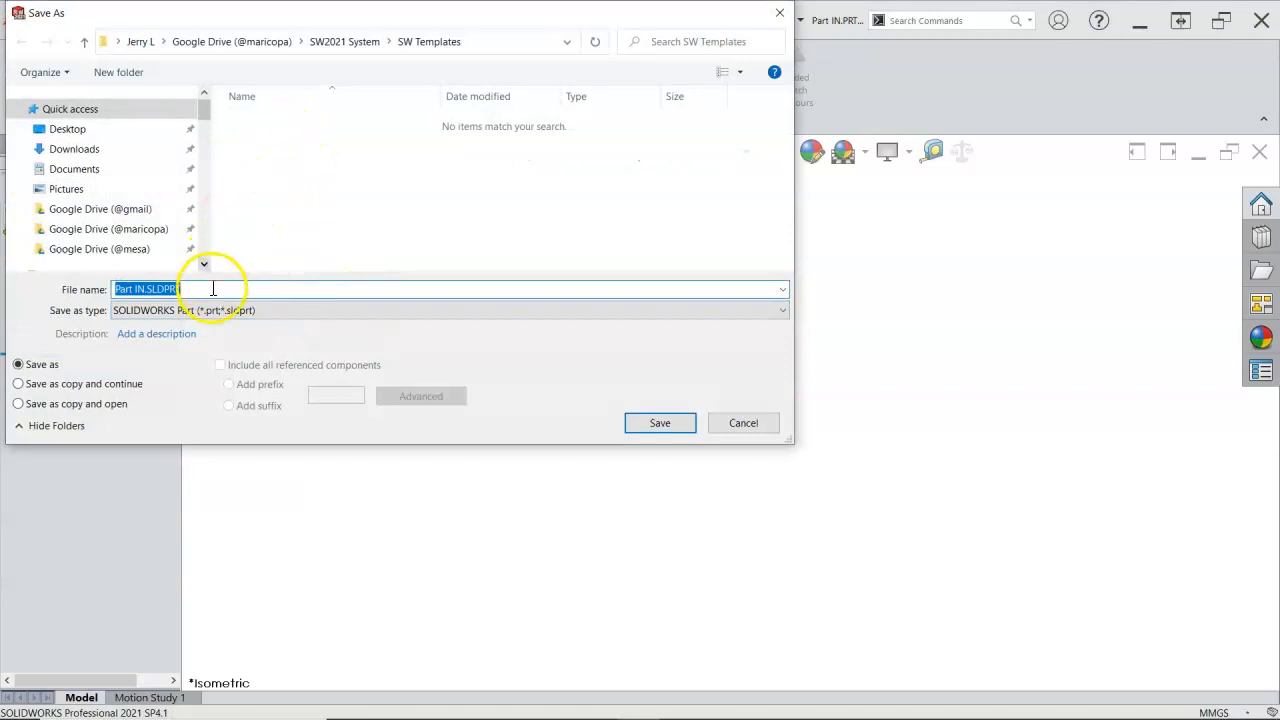
{"action": "left_click", "coordinate": [228, 310]}
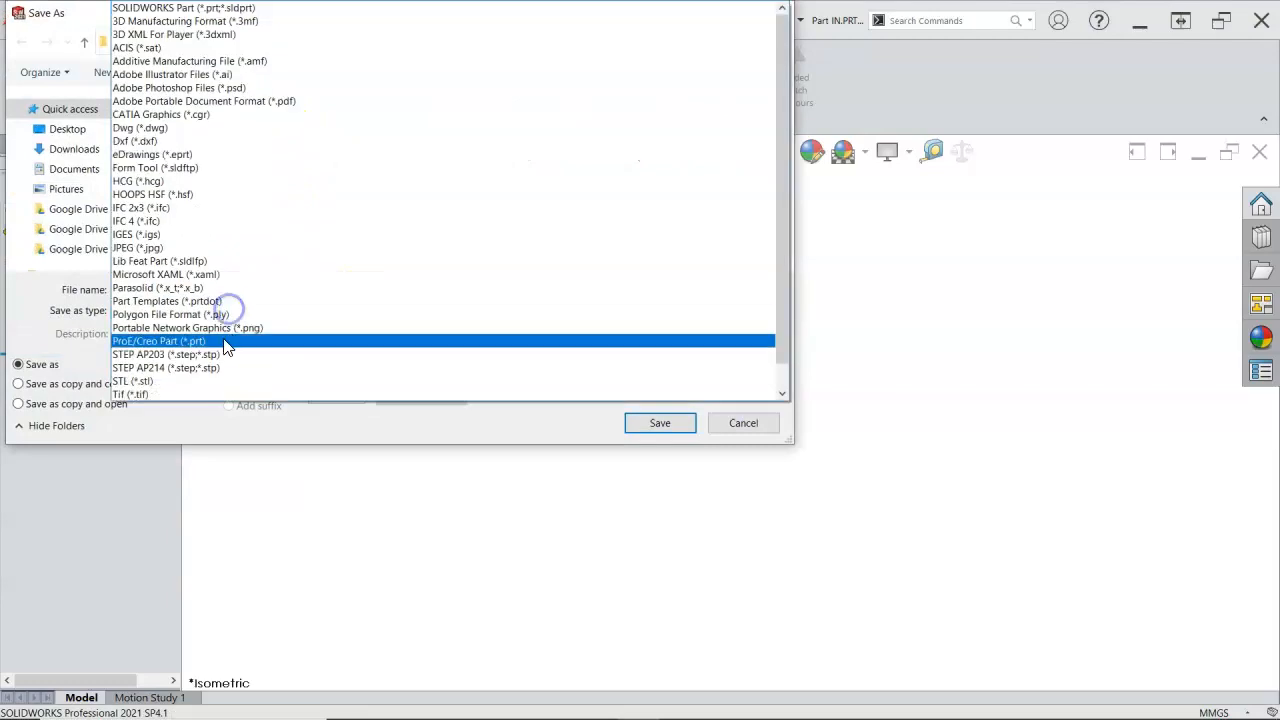
{"action": "left_click", "coordinate": [172, 301]}
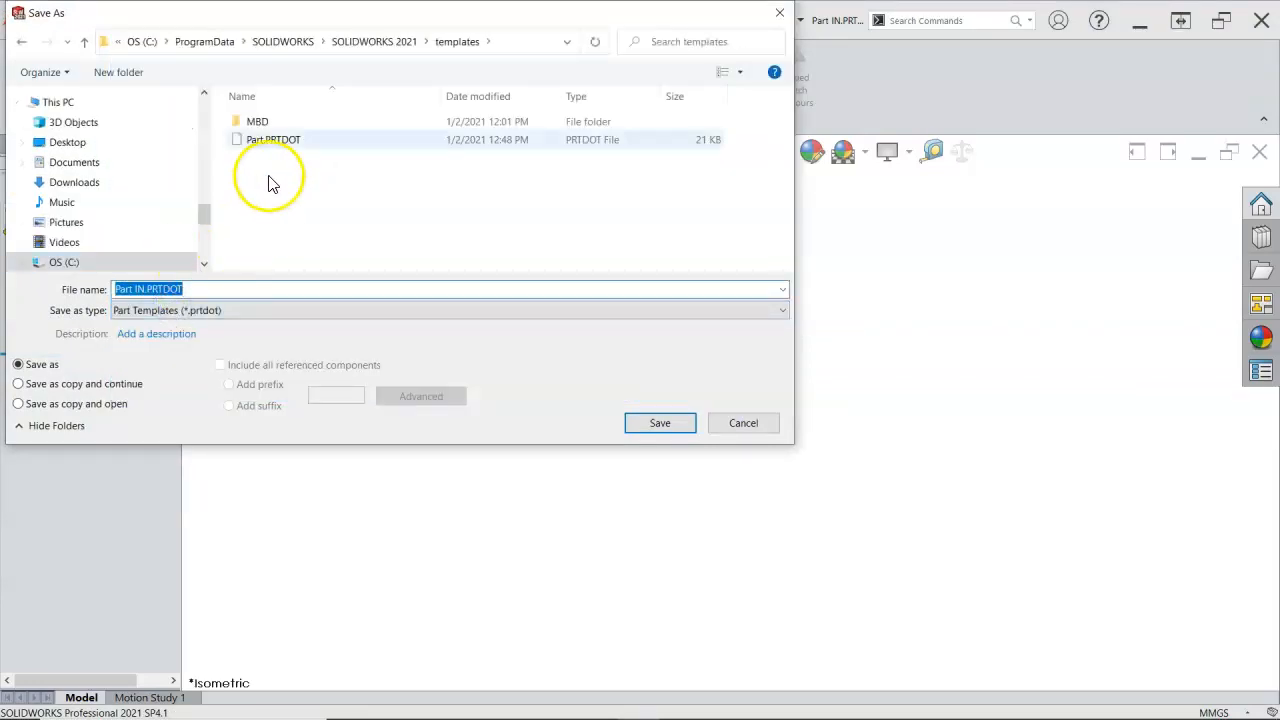
{"action": "left_click_drag", "start_coordinate": [206, 209], "coordinate": [210, 115]}
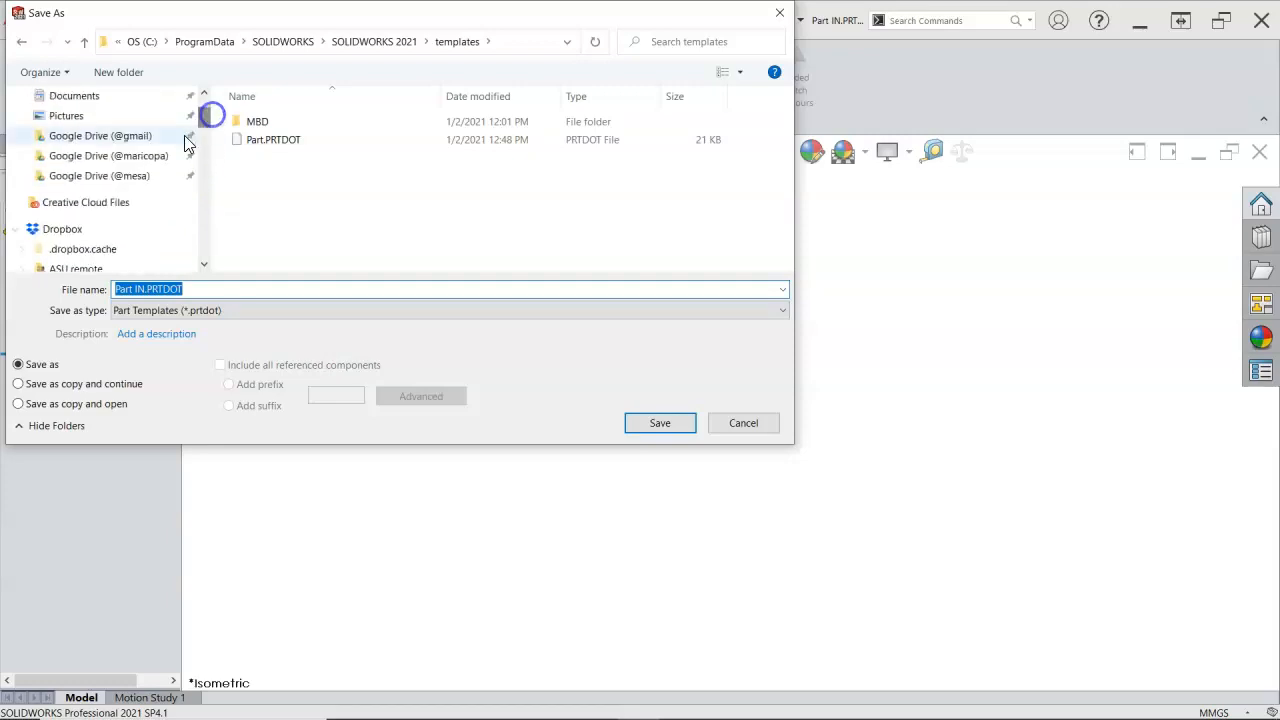
{"action": "left_click", "coordinate": [150, 156]}
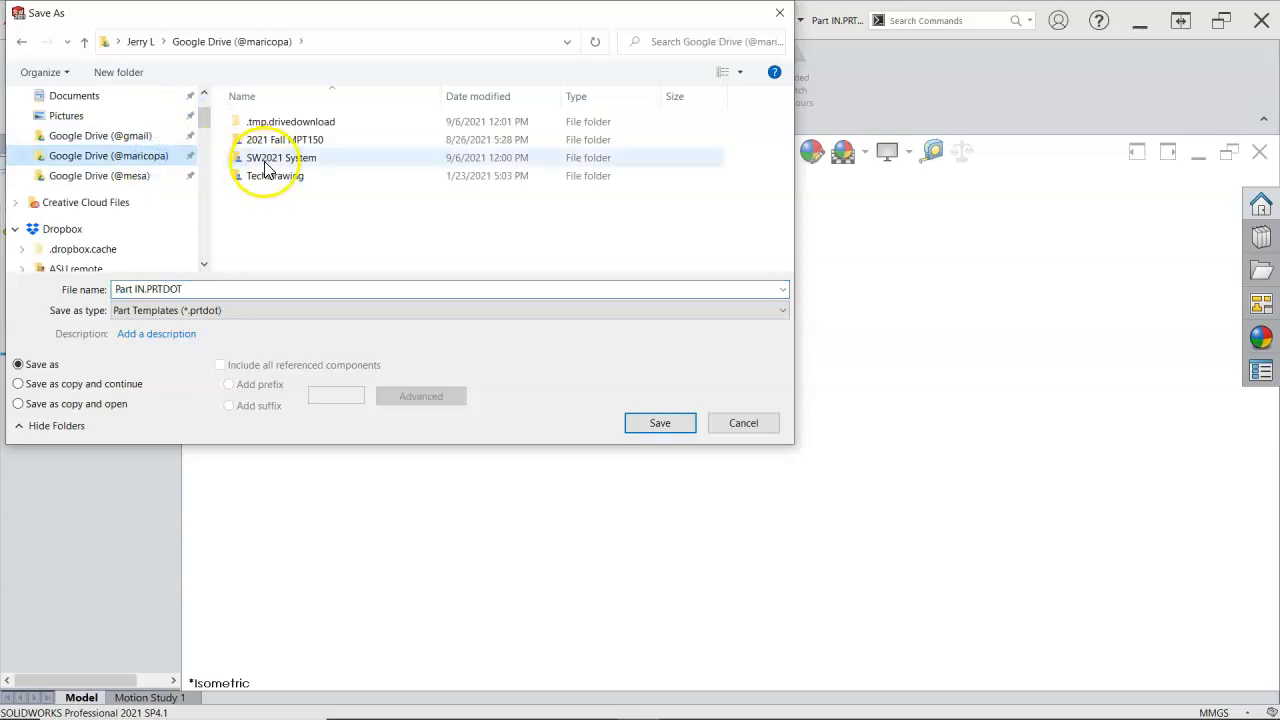
{"action": "double_click", "coordinate": [266, 160]}
{"action": "double_click", "coordinate": [281, 126]}
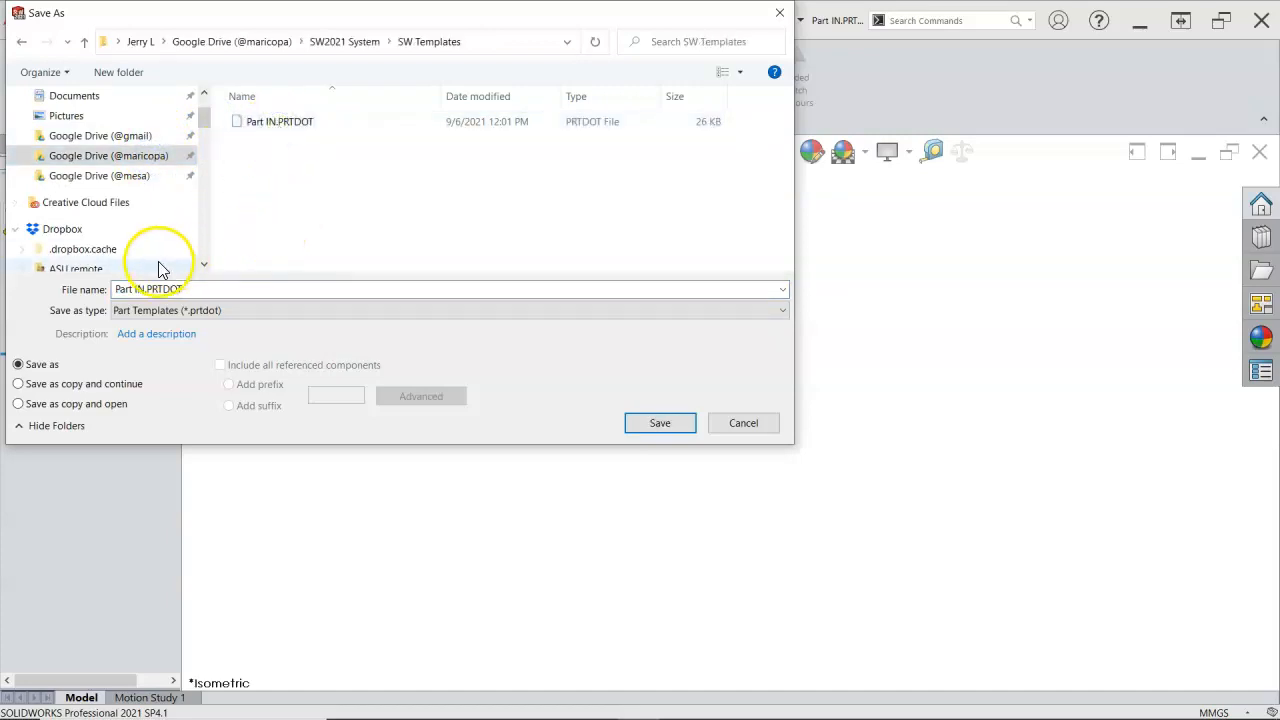
- Name the template Part mm and save it in the SW Templates folder
{"action": "triple_click", "coordinate": [137, 289]}
{"action": "left_click", "coordinate": [137, 289]}
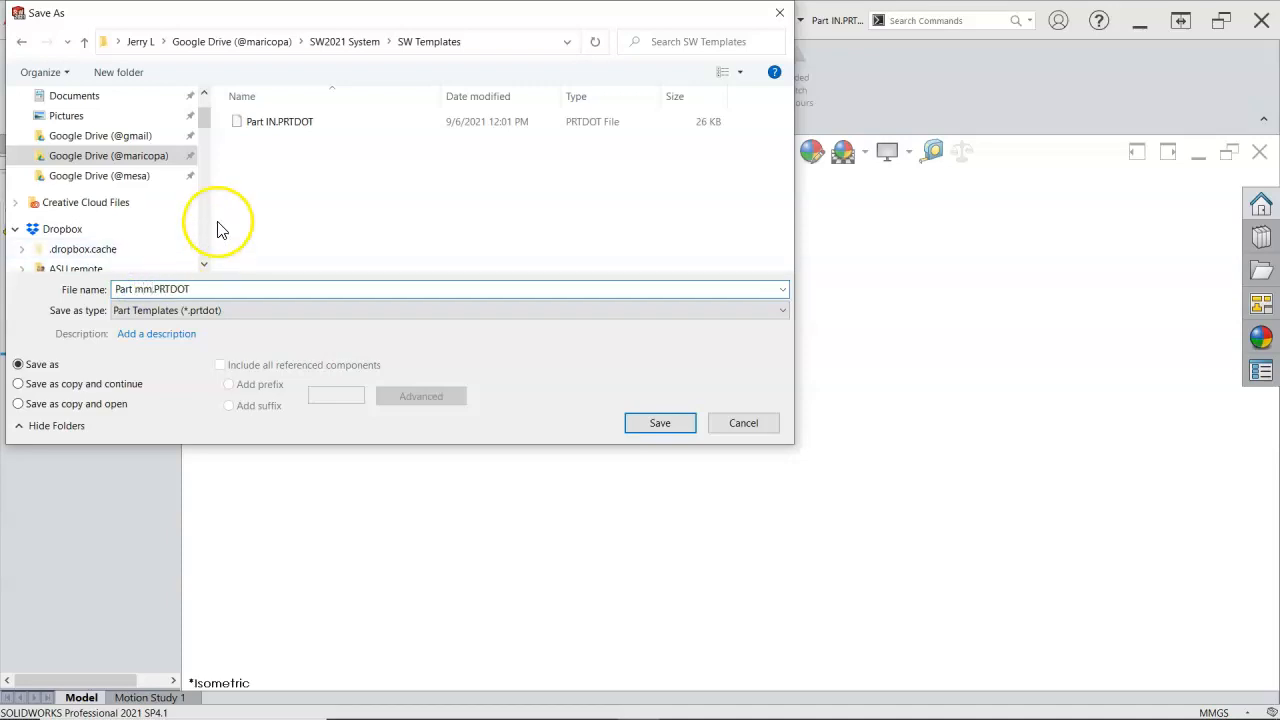
{"action": "left_click", "coordinate": [650, 423]}
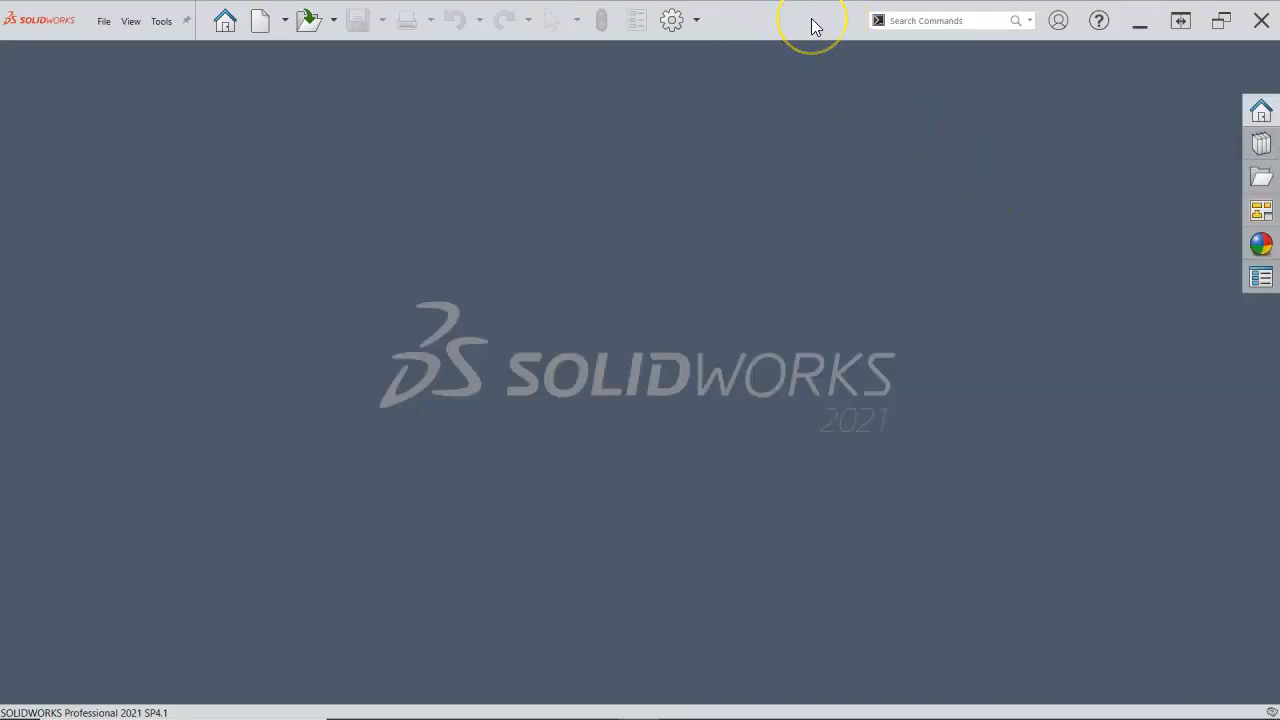
- Check which templates are offered for a new document without creating one
{"action": "left_click", "coordinate": [263, 28]}
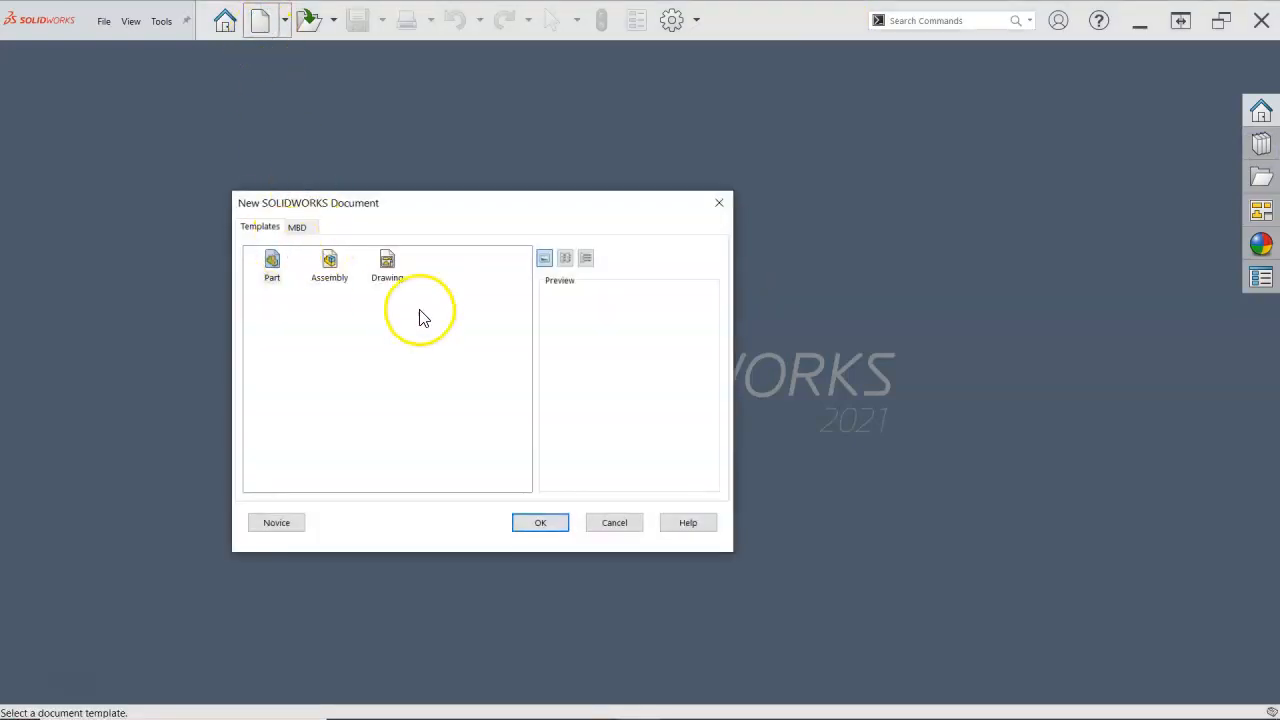
{"action": "left_click", "coordinate": [605, 533]}
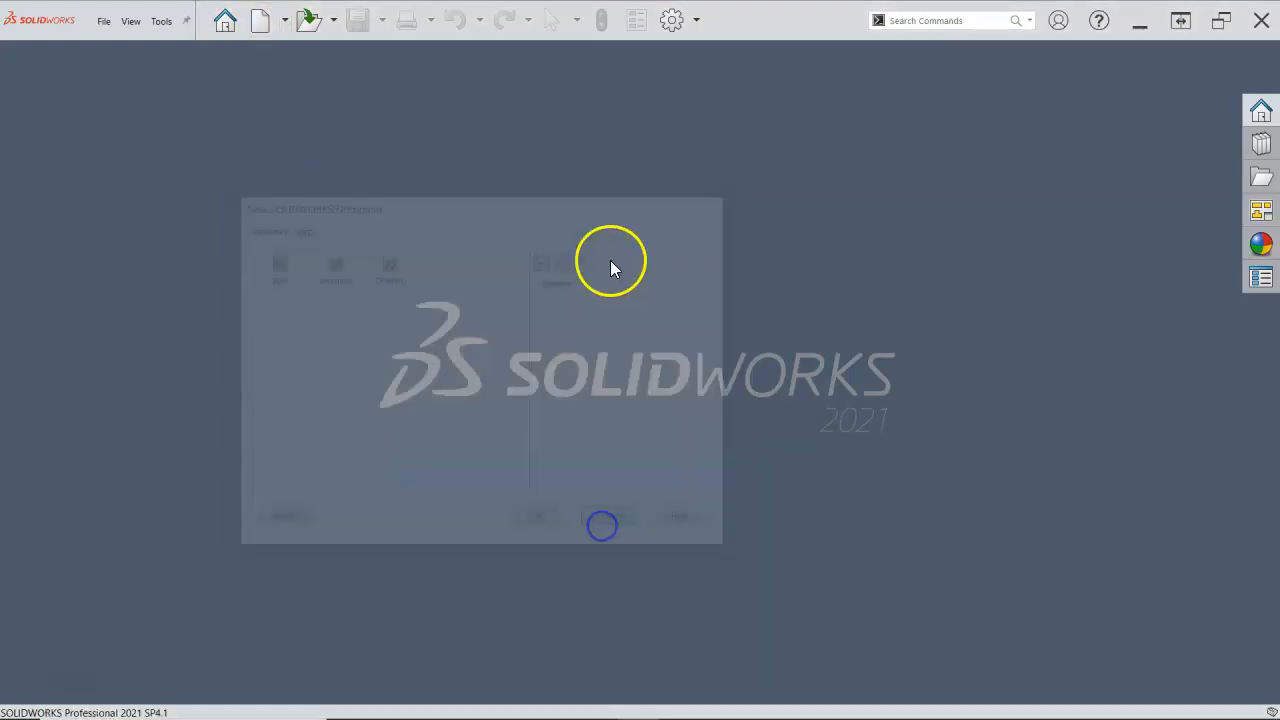
{"action": "left_click", "coordinate": [671, 20]}
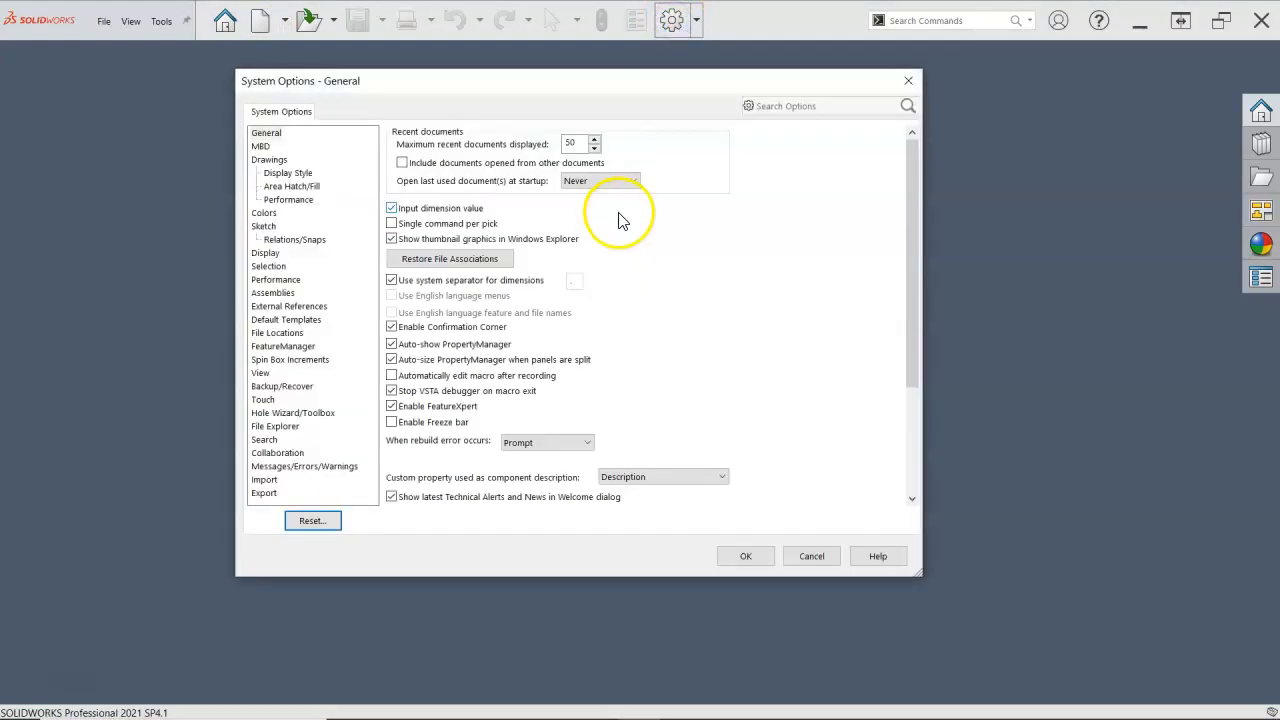
{"action": "left_click", "coordinate": [277, 337]}
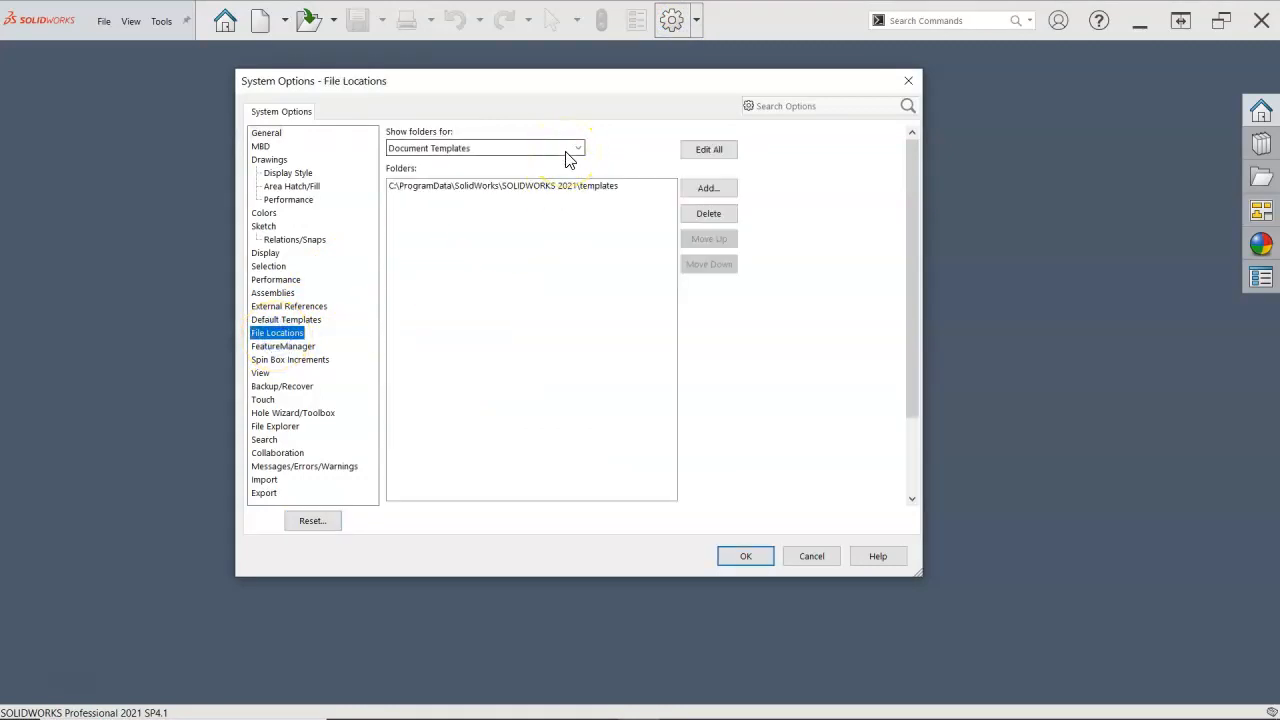
{"action": "left_click", "coordinate": [711, 190]}
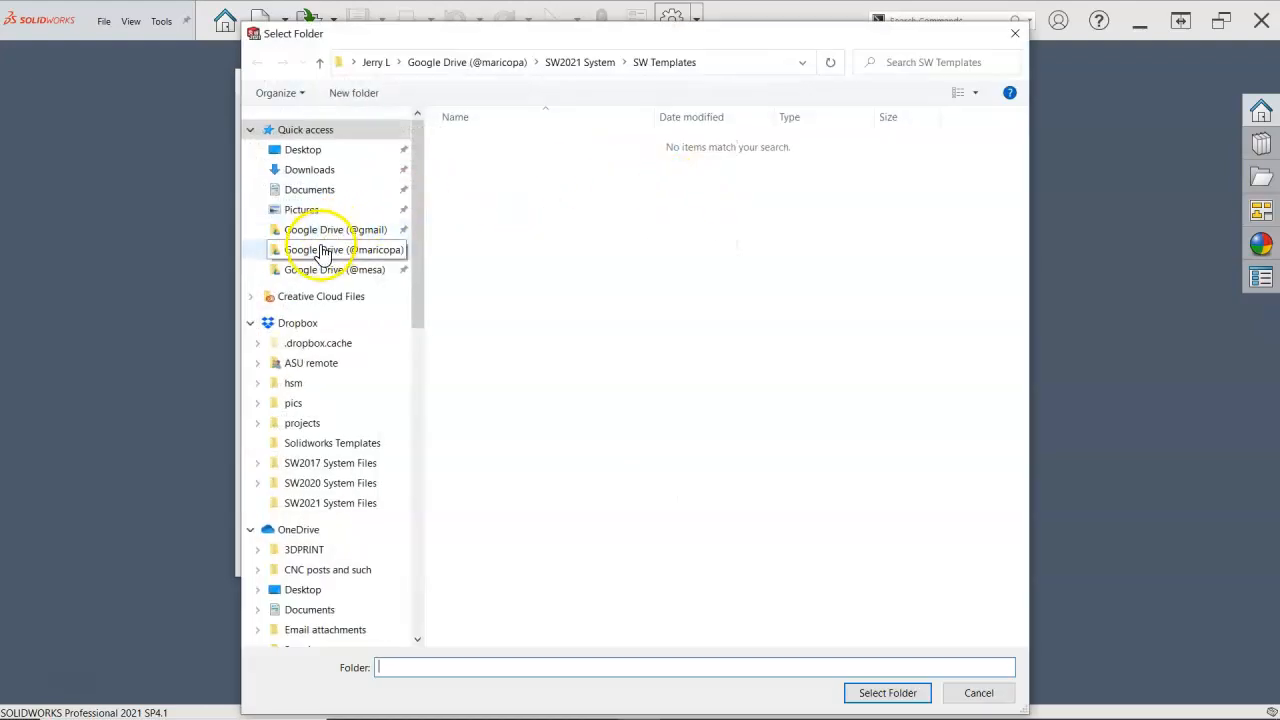
{"action": "left_click", "coordinate": [322, 252]}
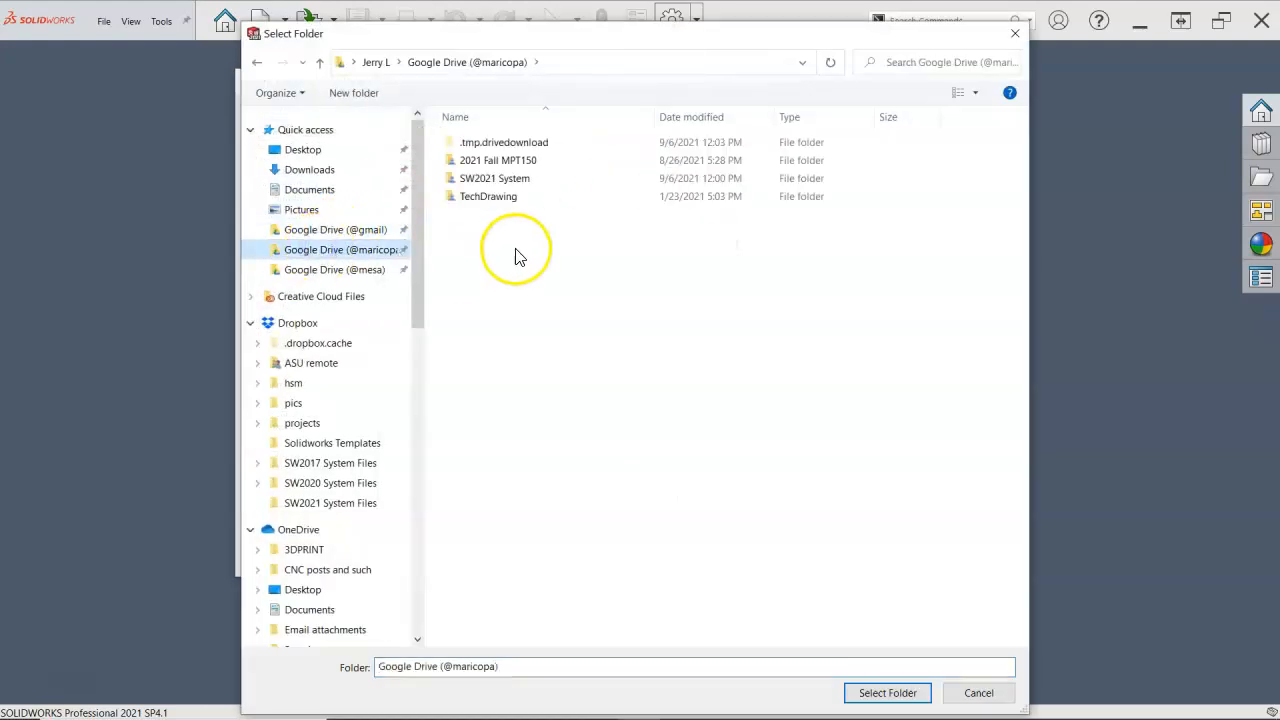
{"action": "double_click", "coordinate": [497, 178]}
{"action": "left_click", "coordinate": [492, 145]}
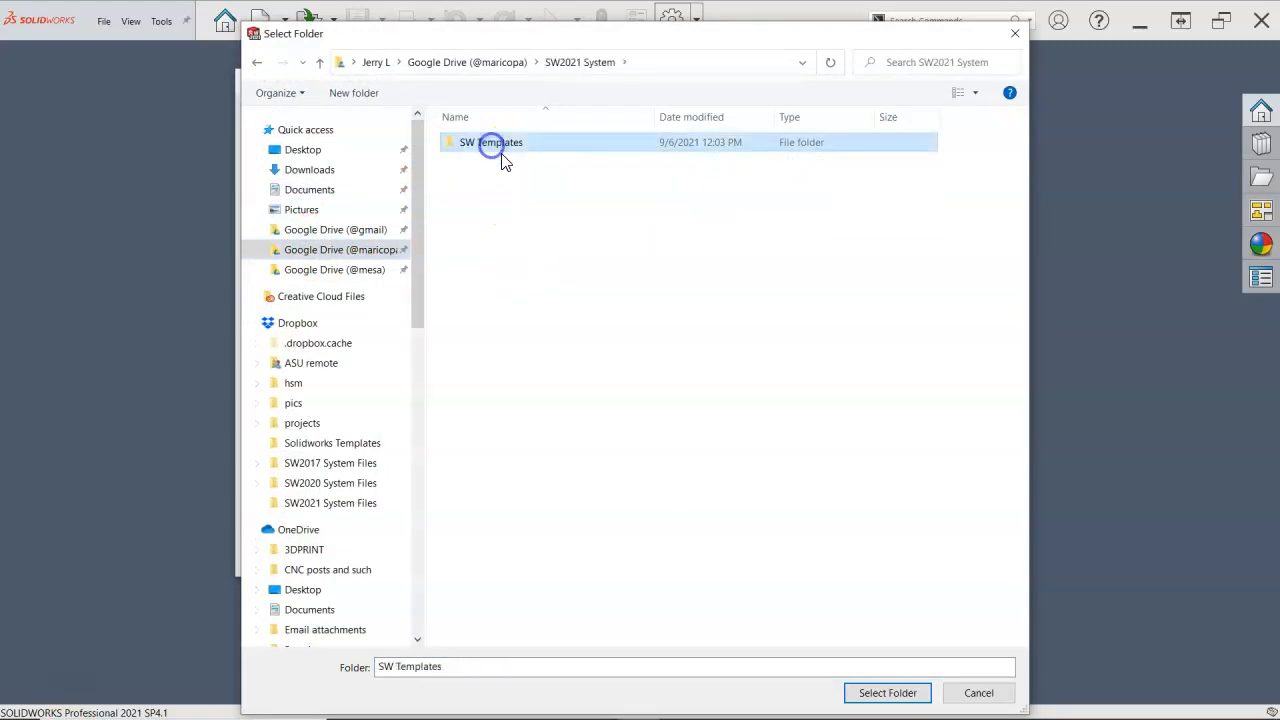
{"action": "left_click", "coordinate": [885, 700]}
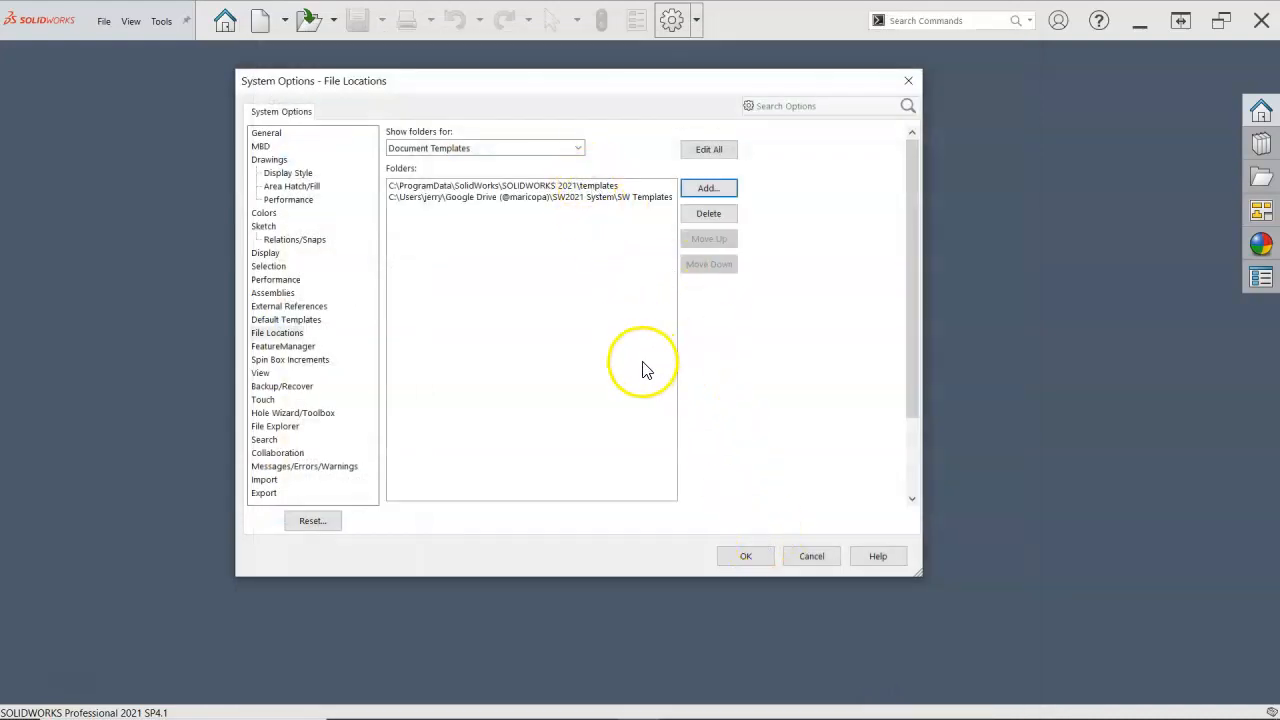
- Move the SW Templates folder above the default templates folder in the file locations and apply the system options
{"action": "left_click", "coordinate": [551, 197]}
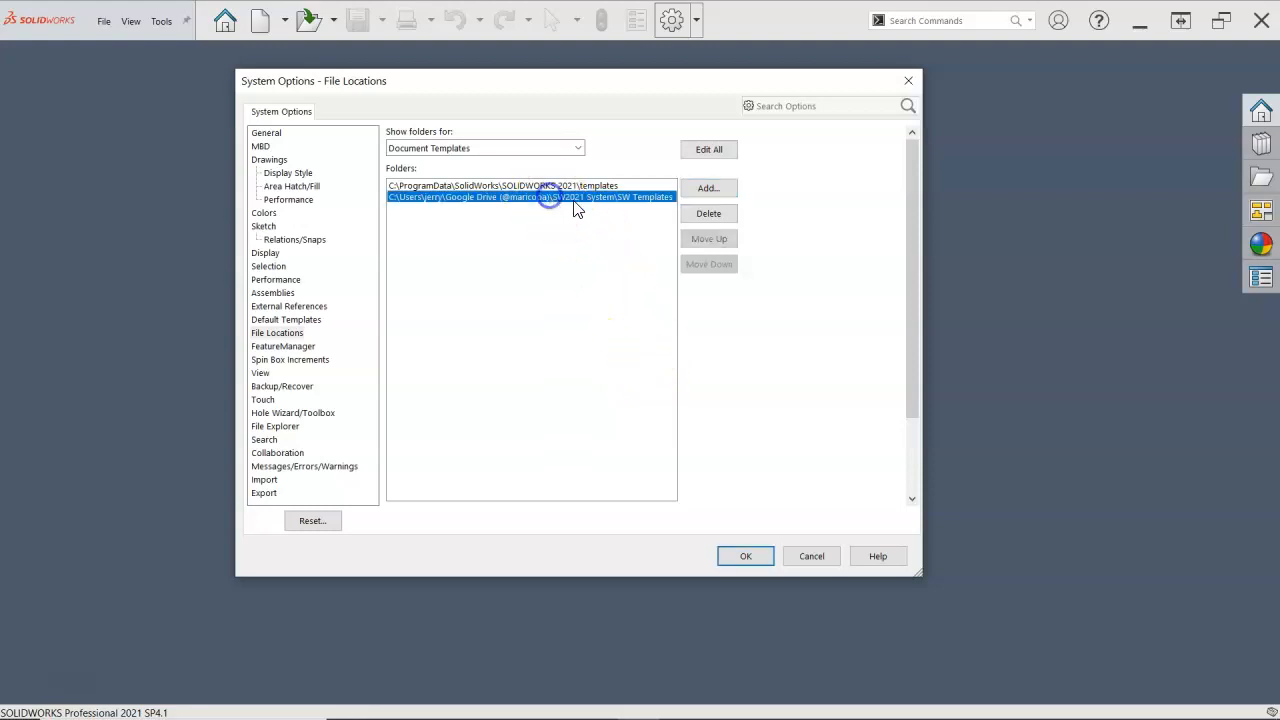
{"action": "left_click", "coordinate": [708, 239]}
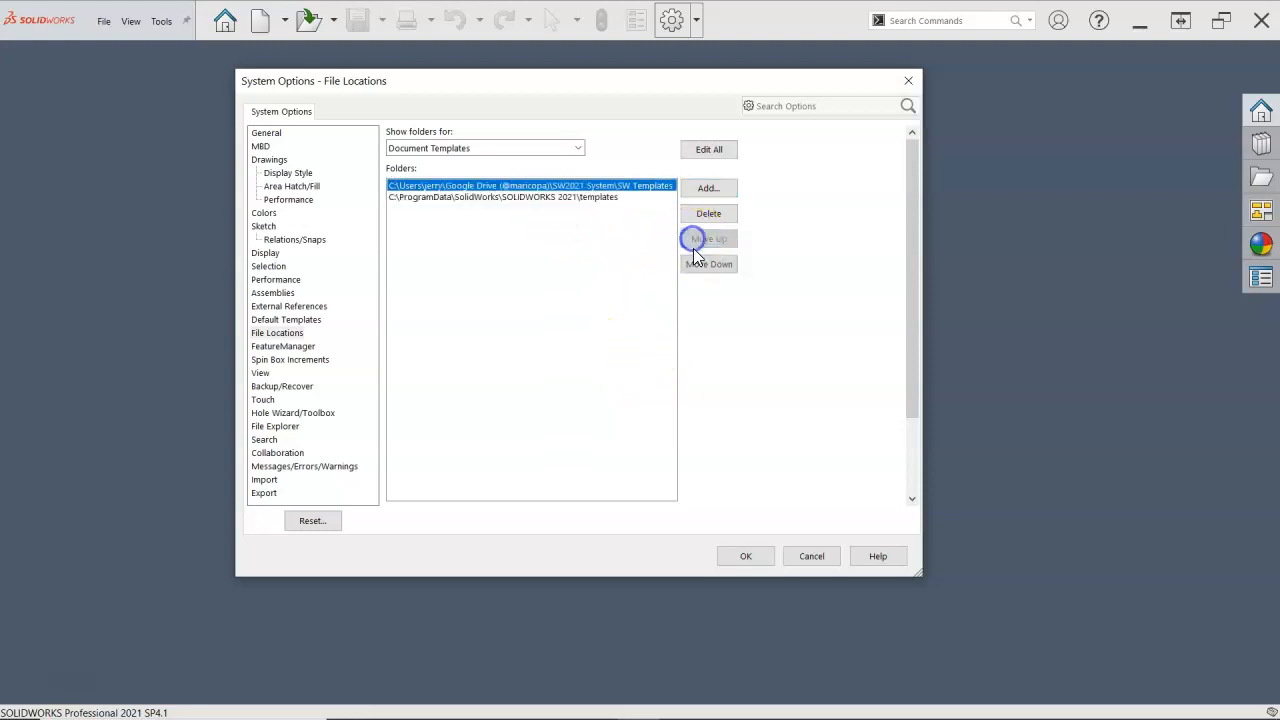
{"action": "left_click", "coordinate": [743, 552]}
{"action": "left_click", "coordinate": [674, 404]}
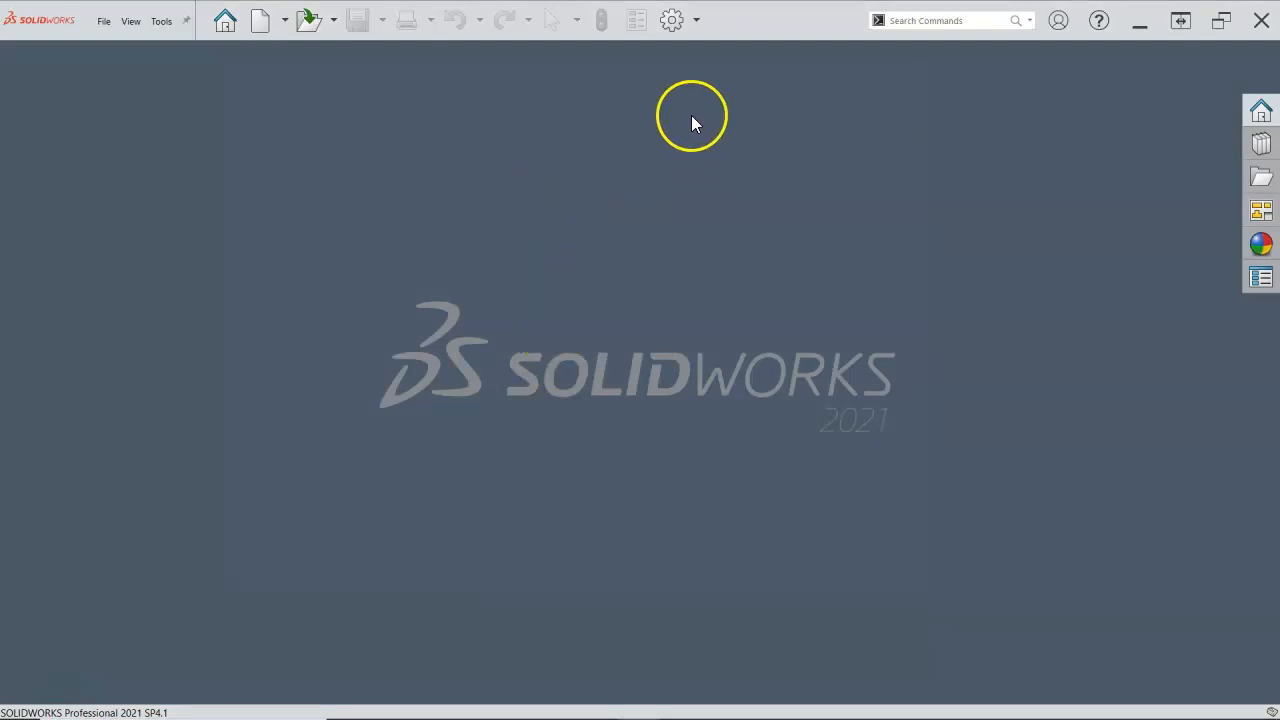
- Test the Part IN template from SW Templates by creating a new part with it, and close that part
{"action": "left_click", "coordinate": [262, 22]}
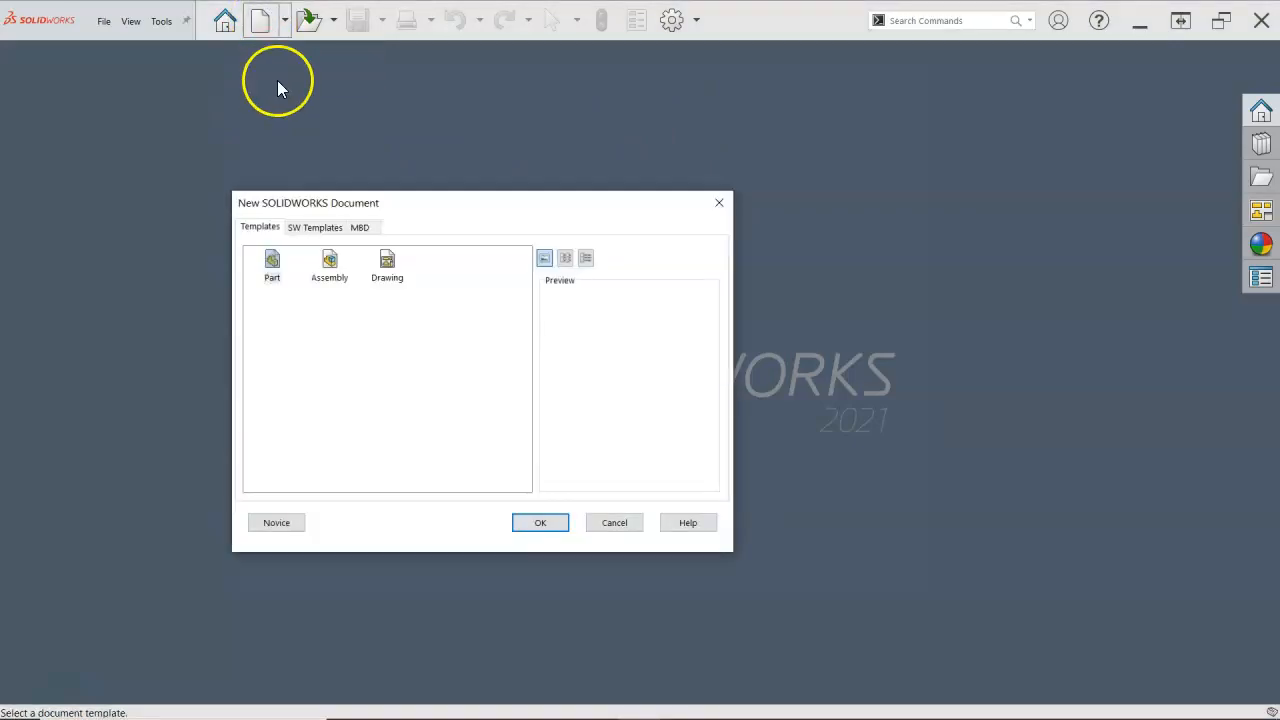
{"action": "left_click", "coordinate": [328, 228]}
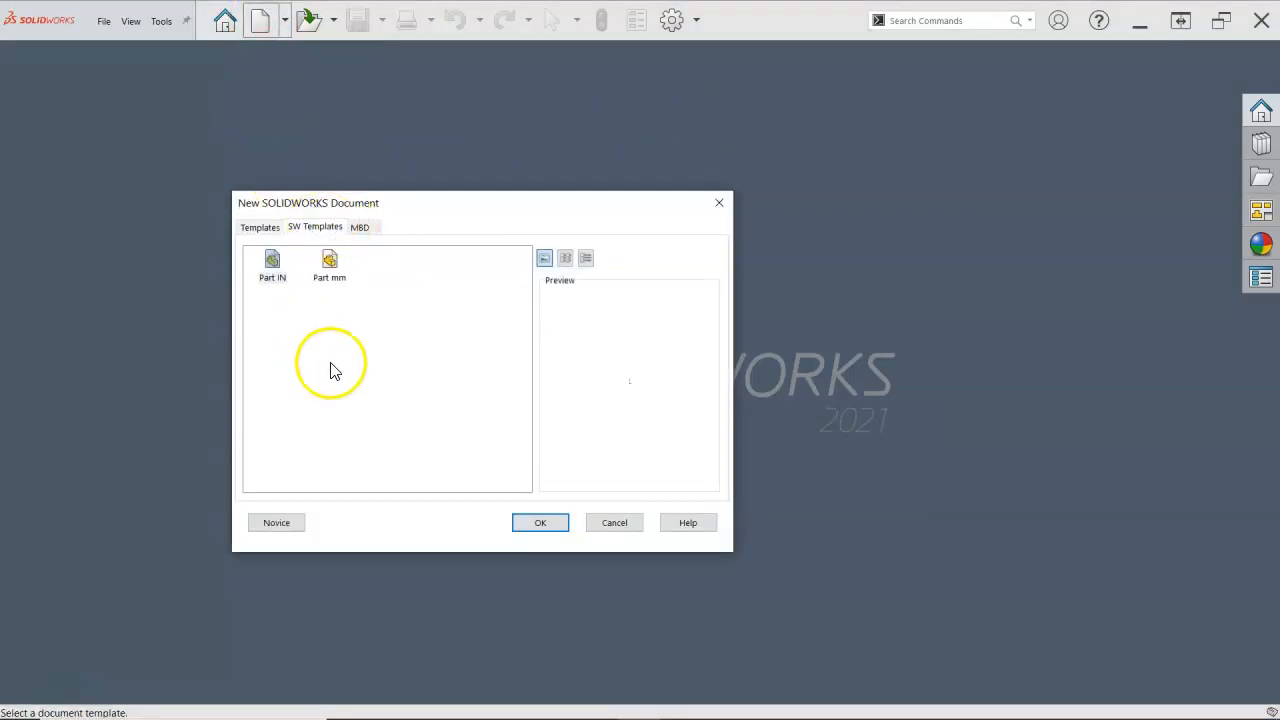
{"action": "double_click", "coordinate": [275, 266]}
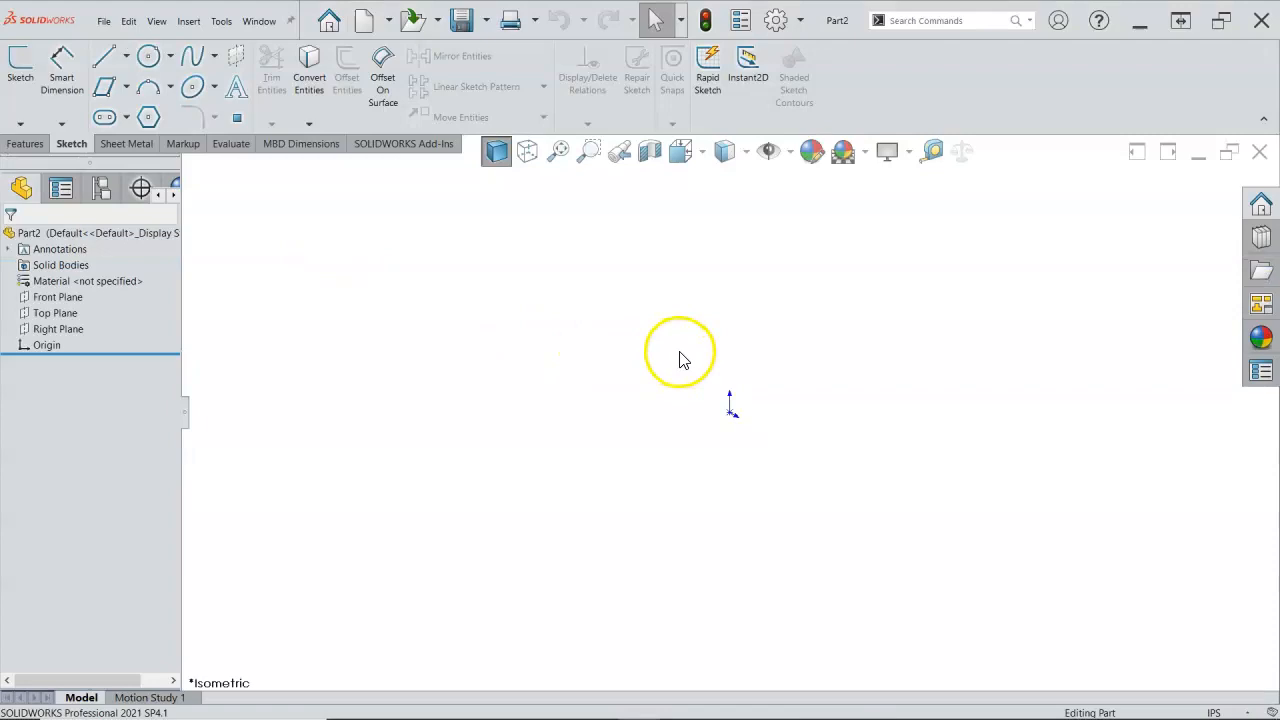
{"action": "left_click", "coordinate": [1259, 151]}
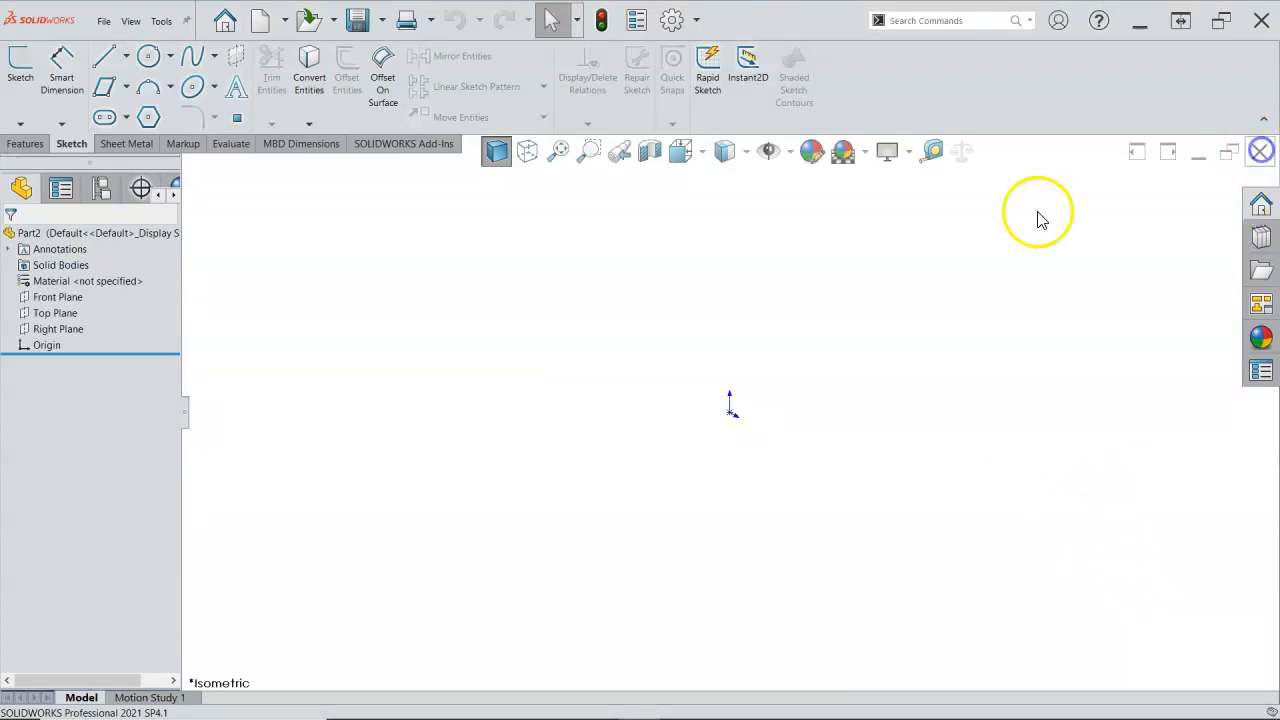
- Test the Part mm template from SW Templates by creating a new part with it, and close that part
{"action": "left_click", "coordinate": [259, 20]}
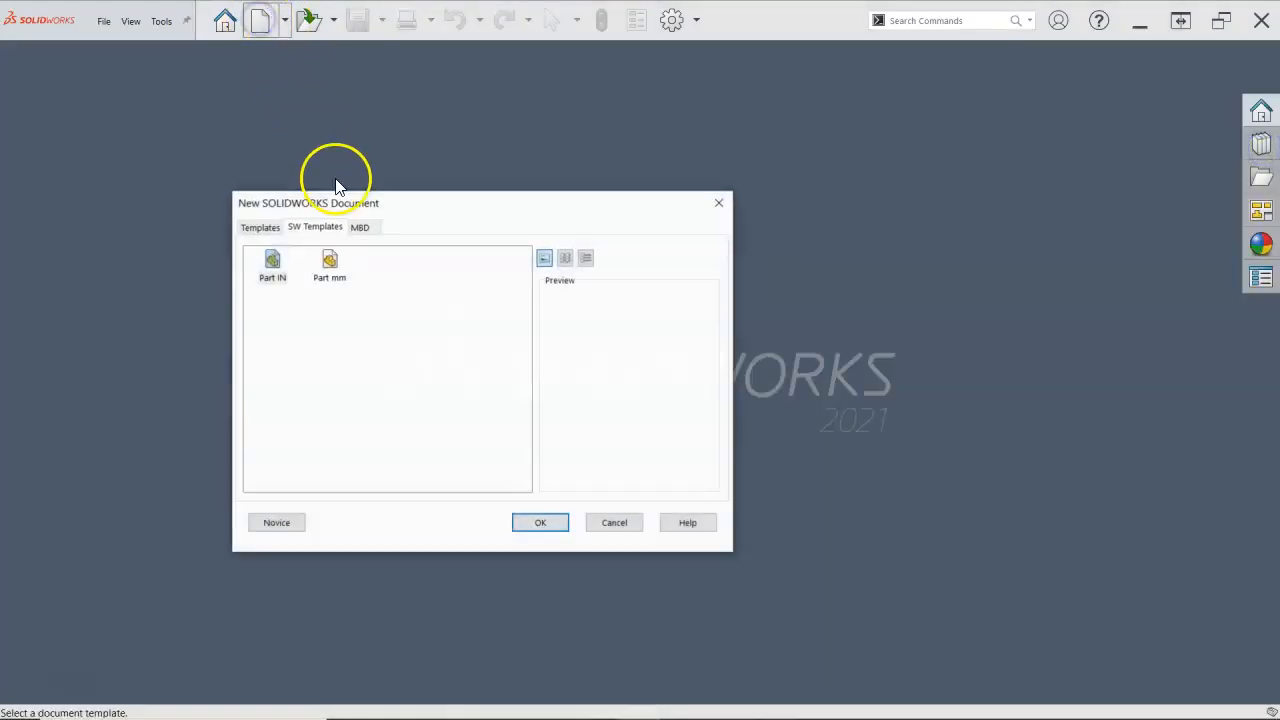
{"action": "double_click", "coordinate": [333, 265]}
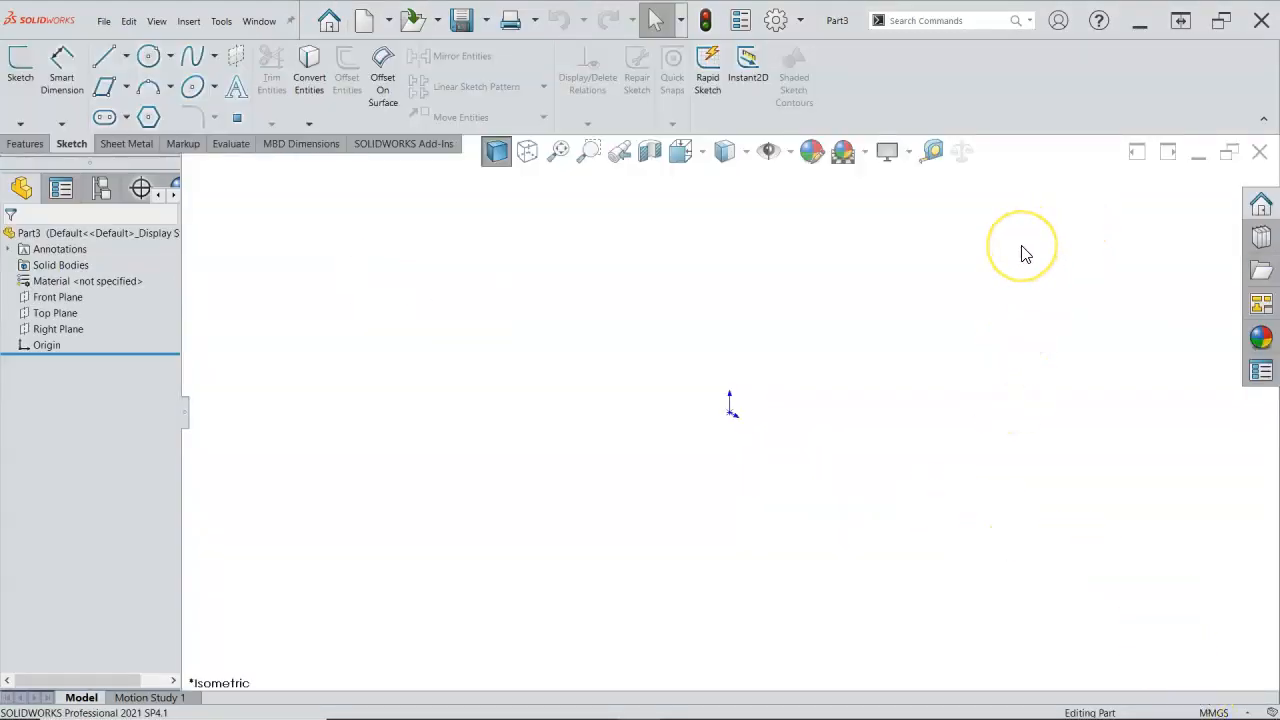
{"action": "left_click", "coordinate": [1262, 152]}
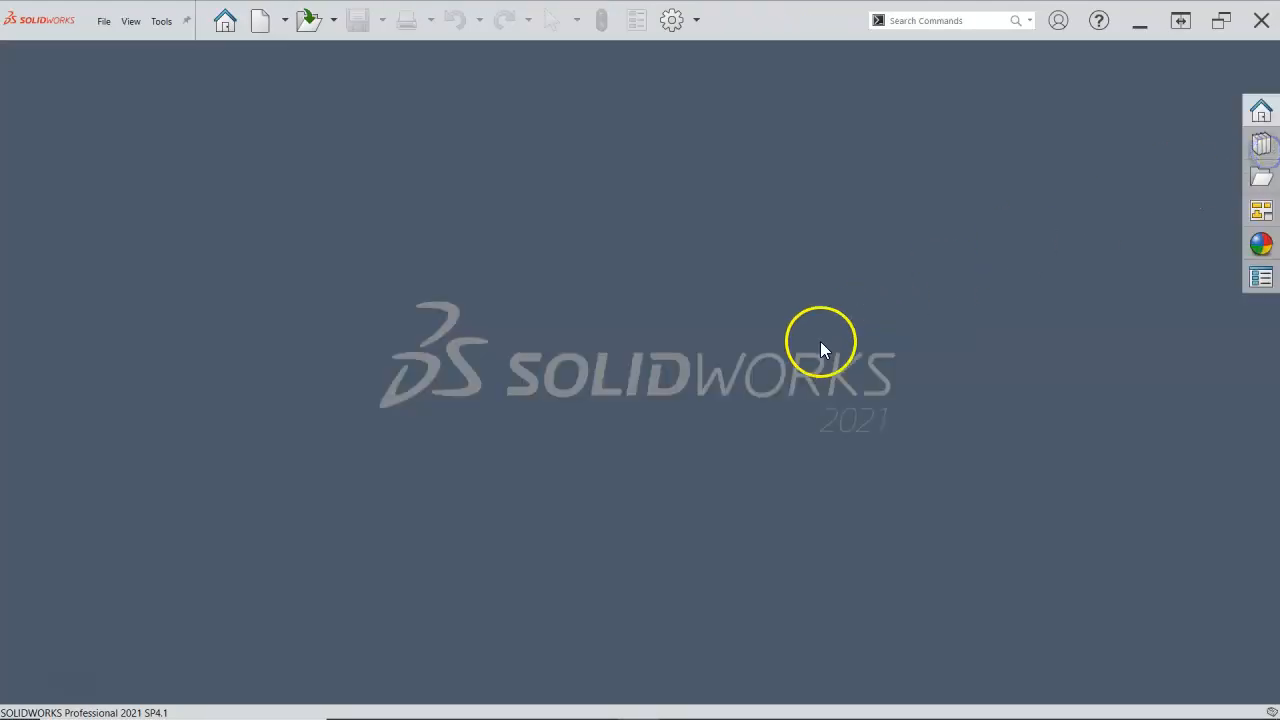